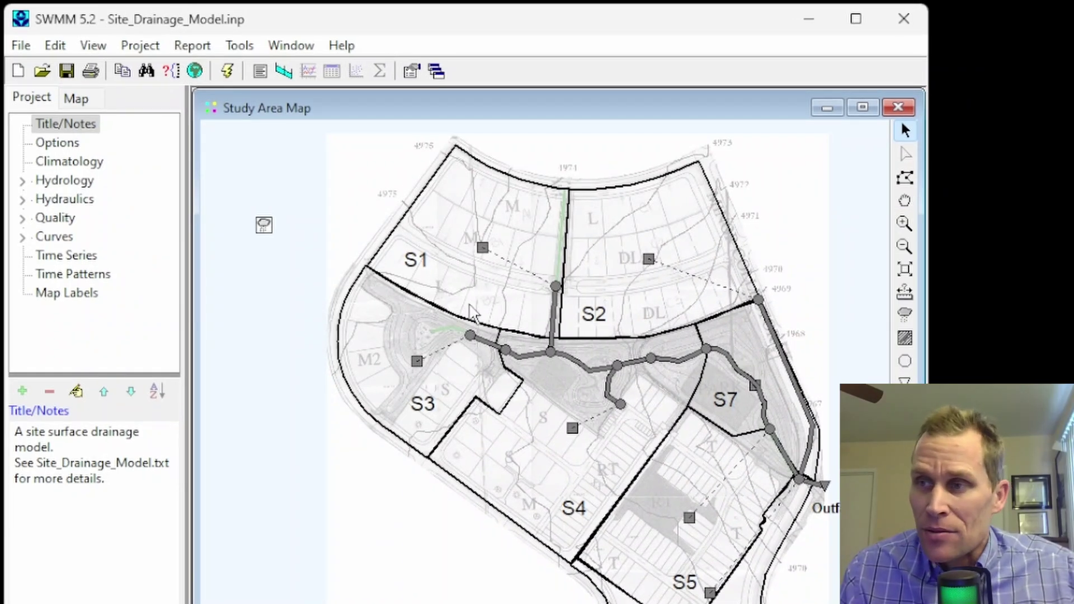
Show the Map panel's themes and animator settings, browse the View and Help menus, then pan the map left
{"action": "left_click", "coordinate": [76, 99]}
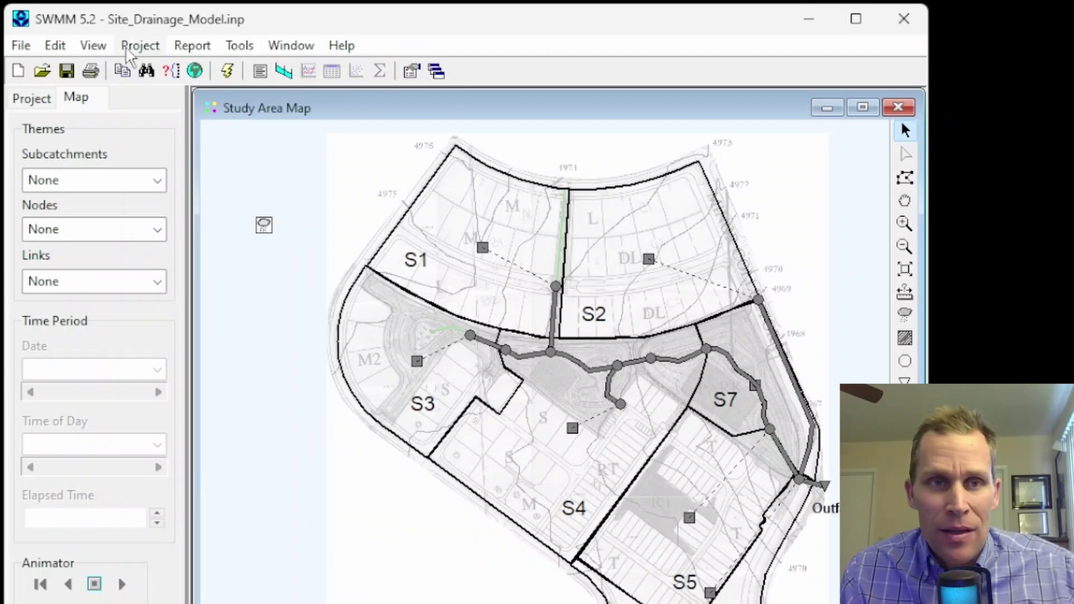
{"action": "left_click", "coordinate": [96, 45]}
{"action": "left_click", "coordinate": [249, 43]}
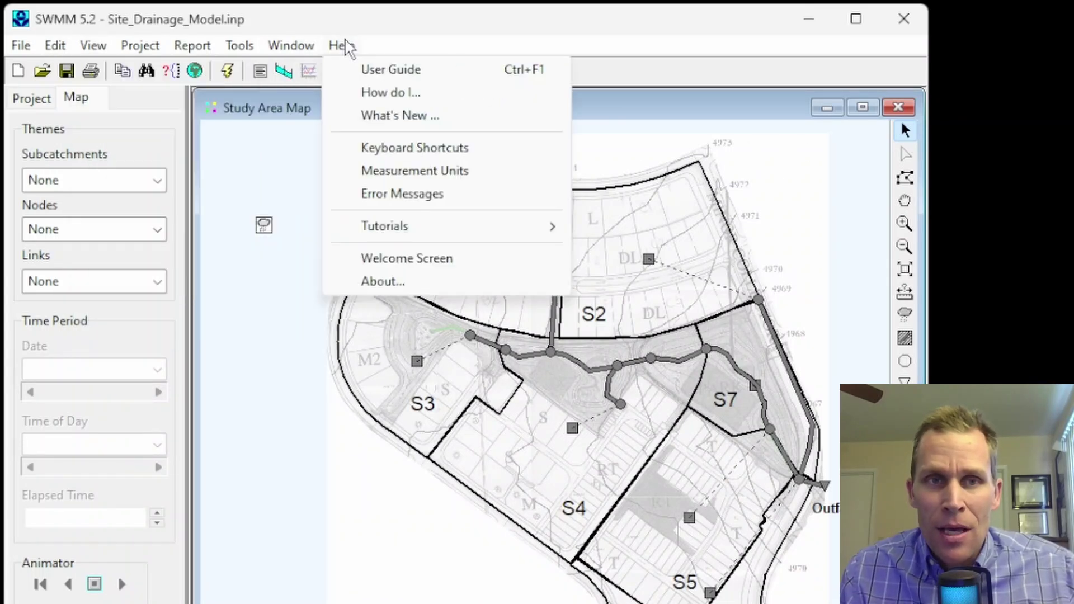
{"action": "left_click", "coordinate": [360, 24]}
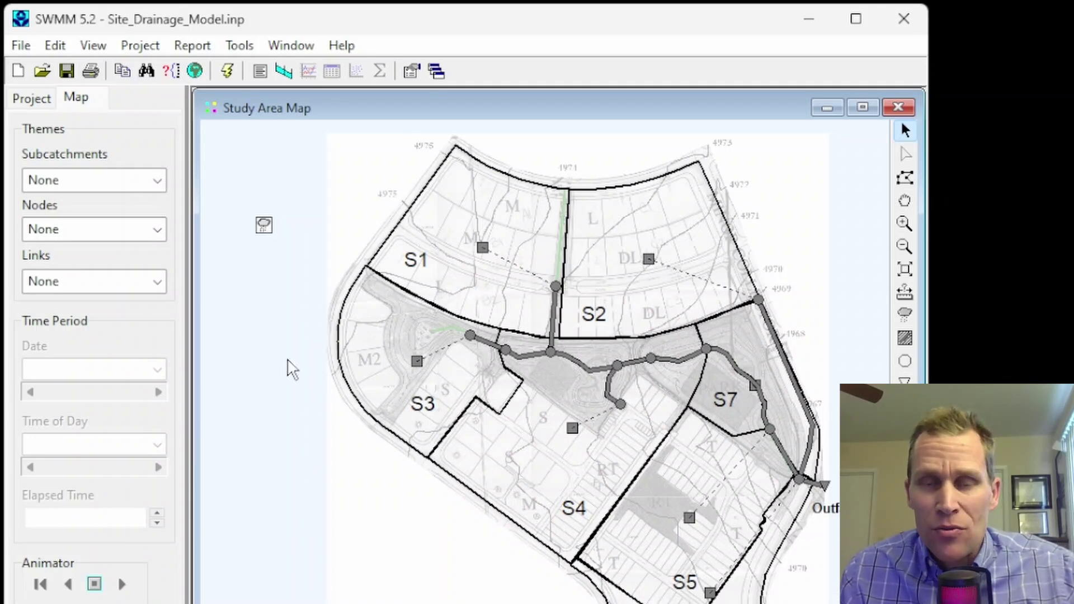
{"action": "left_click_drag", "start_coordinate": [576, 294], "coordinate": [542, 292]}
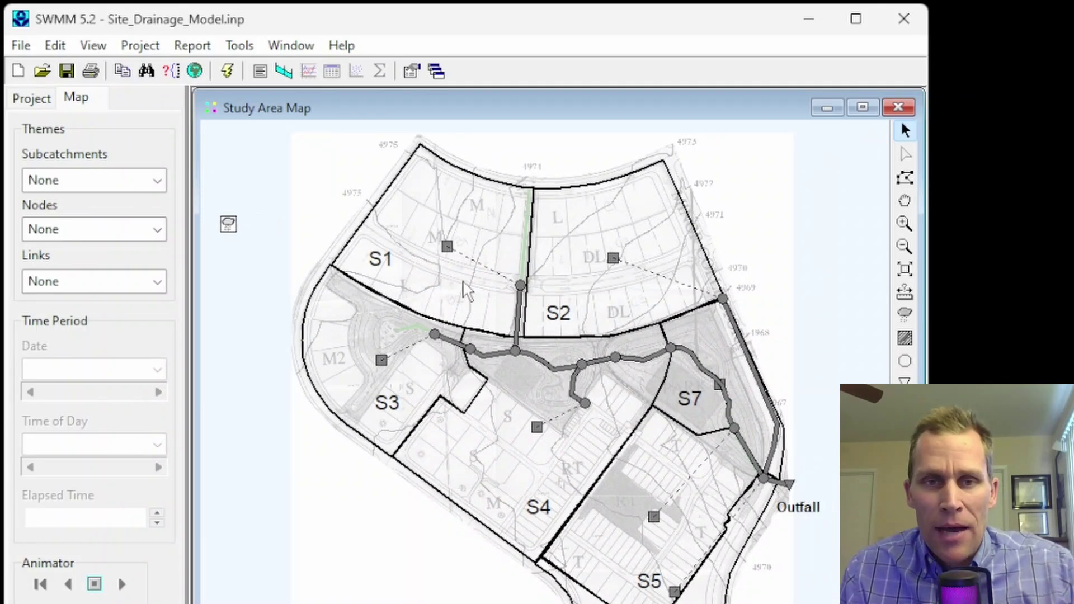
Load the Site Runoff Drainage sample project from the Welcome Screen and close its readme
{"action": "left_click", "coordinate": [292, 48]}
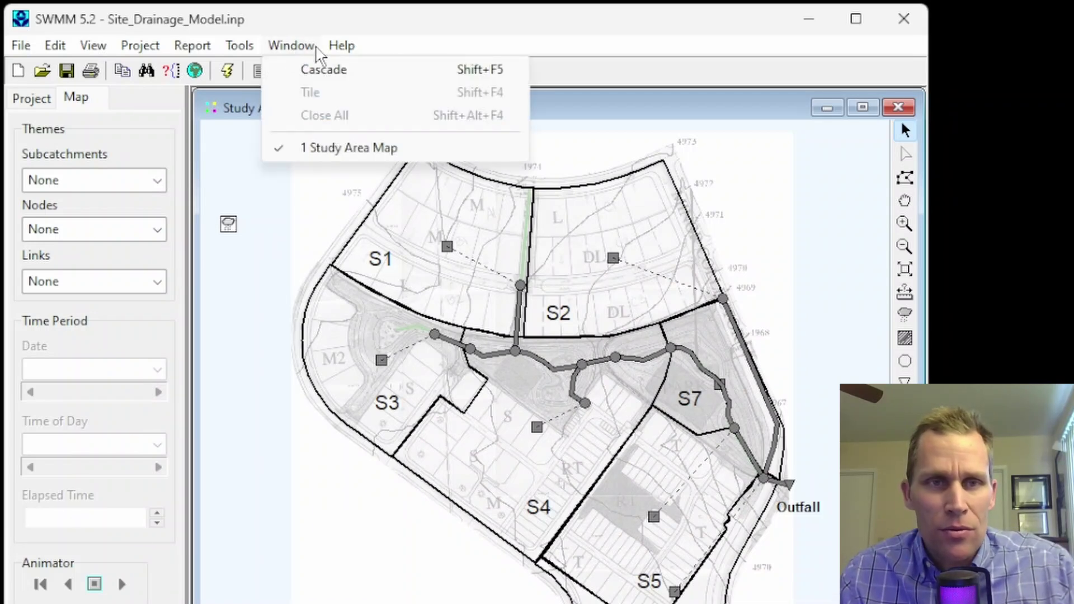
{"action": "left_click", "coordinate": [397, 258]}
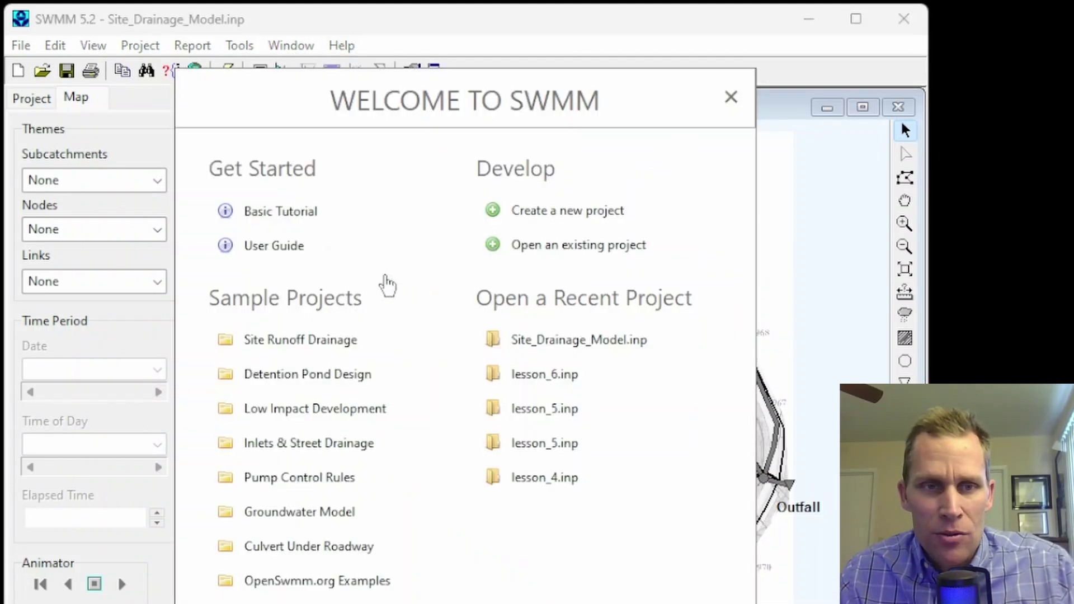
{"action": "left_click", "coordinate": [294, 350]}
{"action": "left_click", "coordinate": [971, 137]}
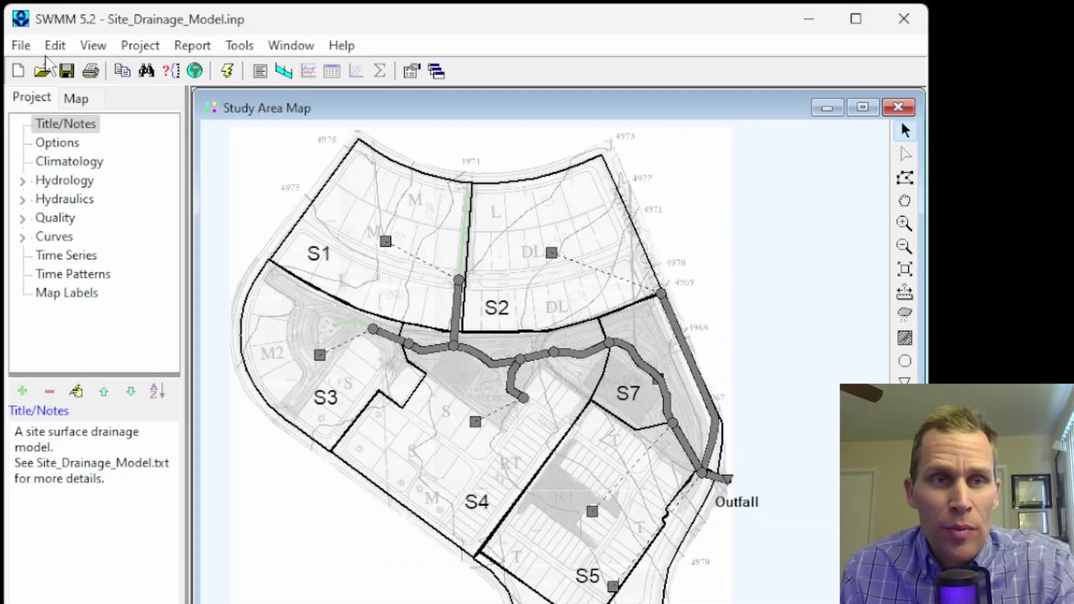
Hide the site plan Backdrop layer and pan the map right
{"action": "left_click", "coordinate": [92, 48]}
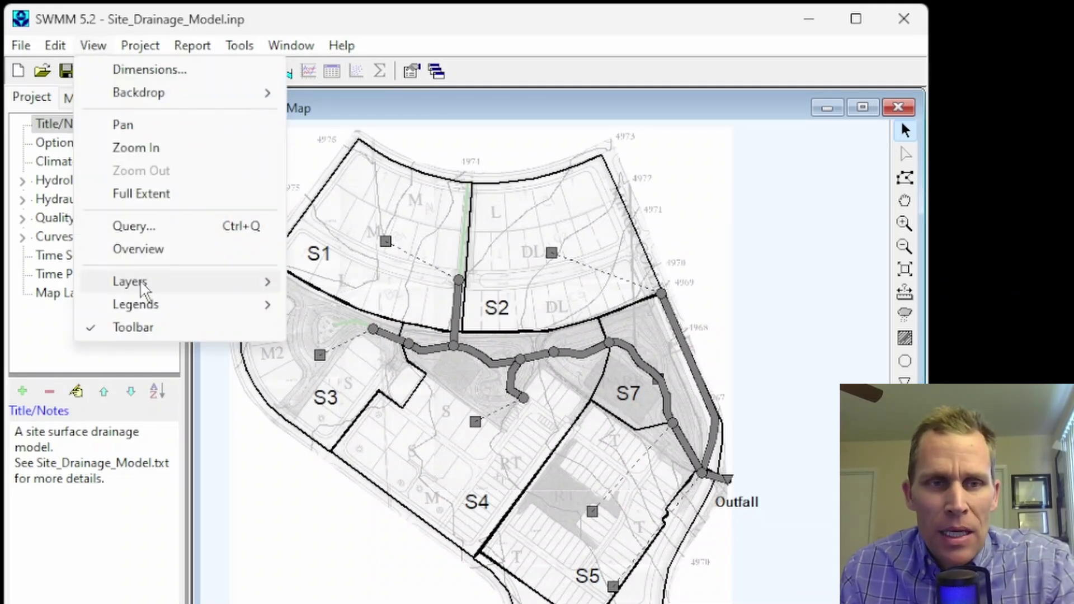
{"action": "mouse_move", "coordinate": [142, 285]}
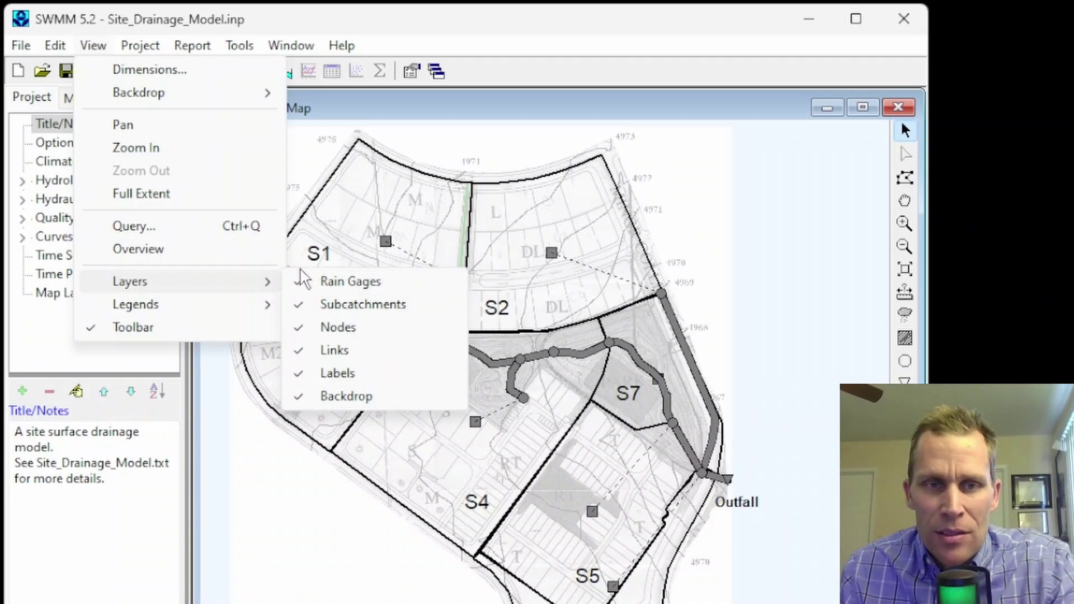
{"action": "left_click", "coordinate": [344, 395]}
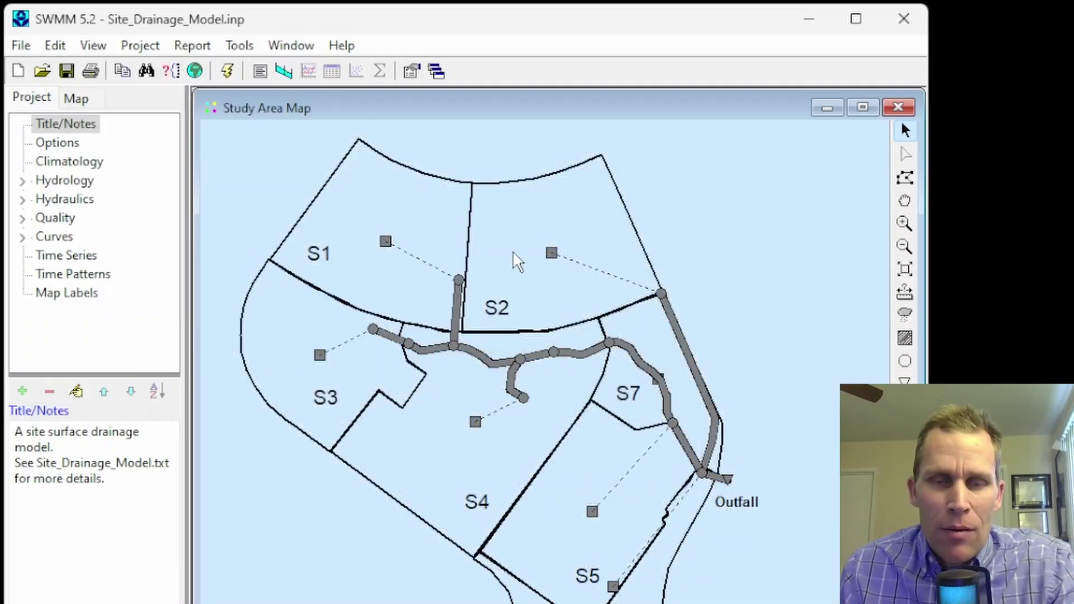
{"action": "left_click_drag", "start_coordinate": [513, 251], "coordinate": [557, 259]}
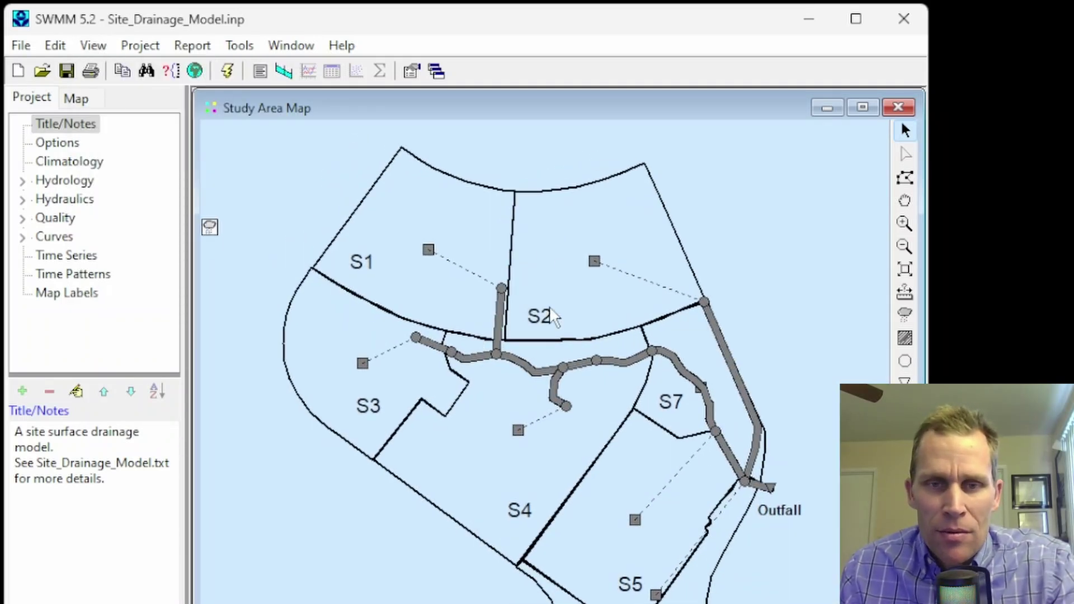
Set the map background colour to White in Map Display Options
{"action": "left_click", "coordinate": [290, 46]}
{"action": "mouse_move", "coordinate": [250, 50]}
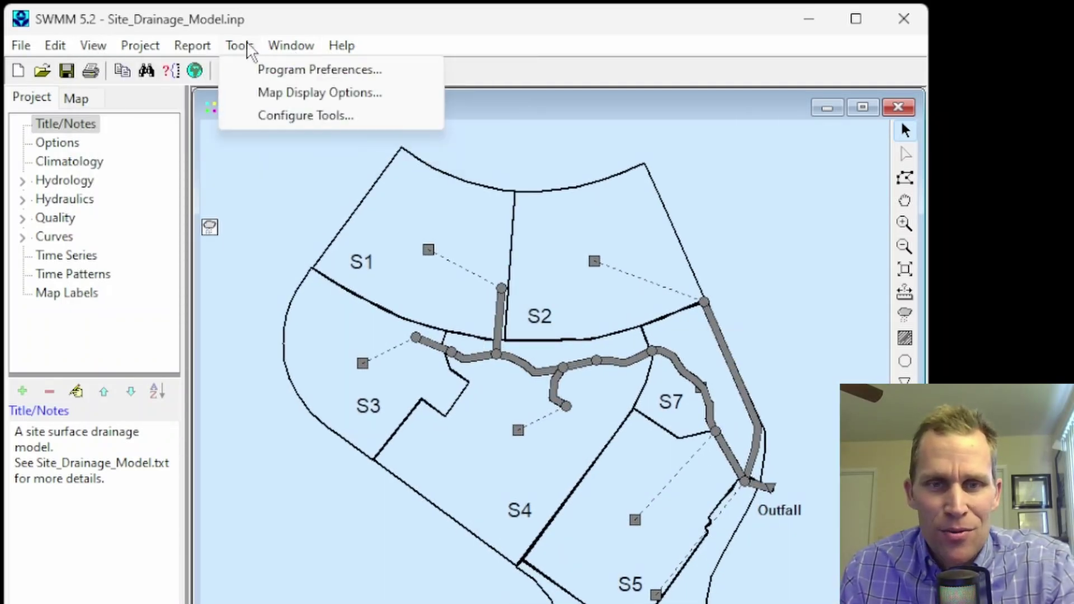
{"action": "left_click", "coordinate": [283, 94]}
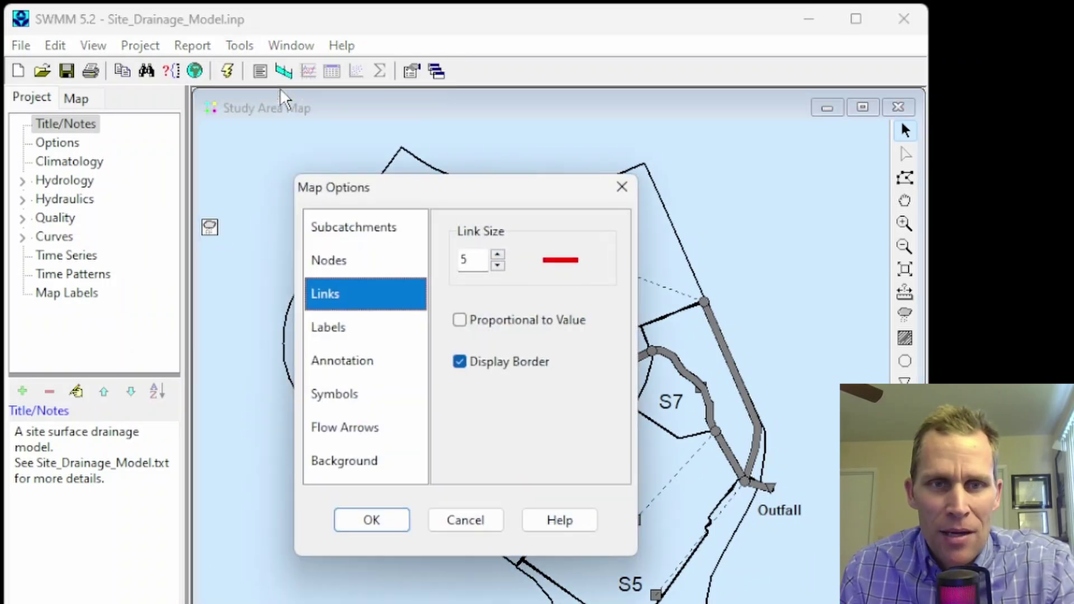
{"action": "left_click", "coordinate": [359, 459]}
{"action": "left_click", "coordinate": [473, 258]}
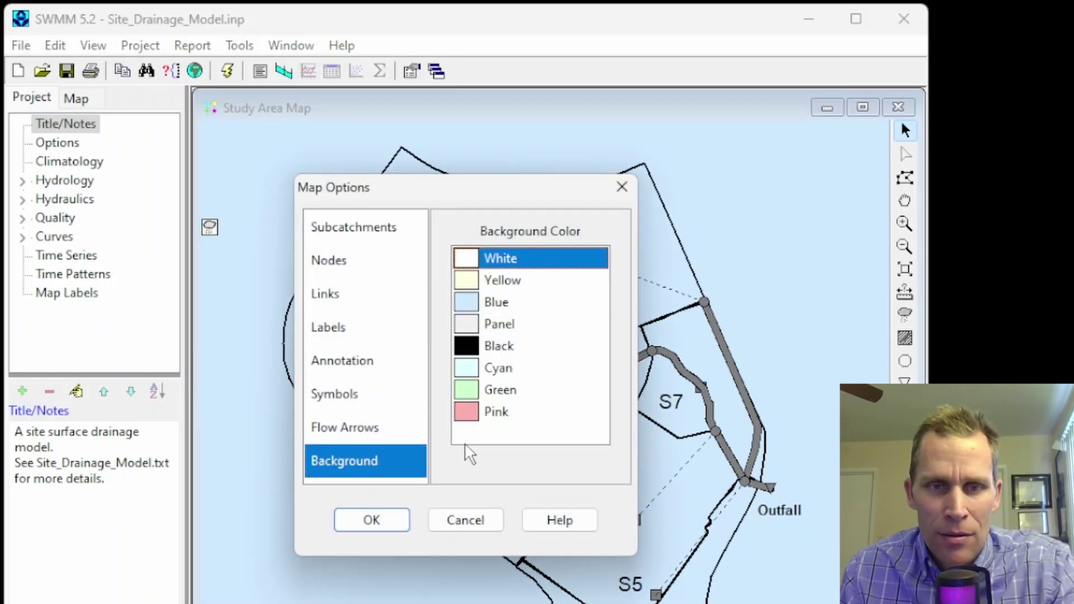
{"action": "left_click", "coordinate": [374, 520]}
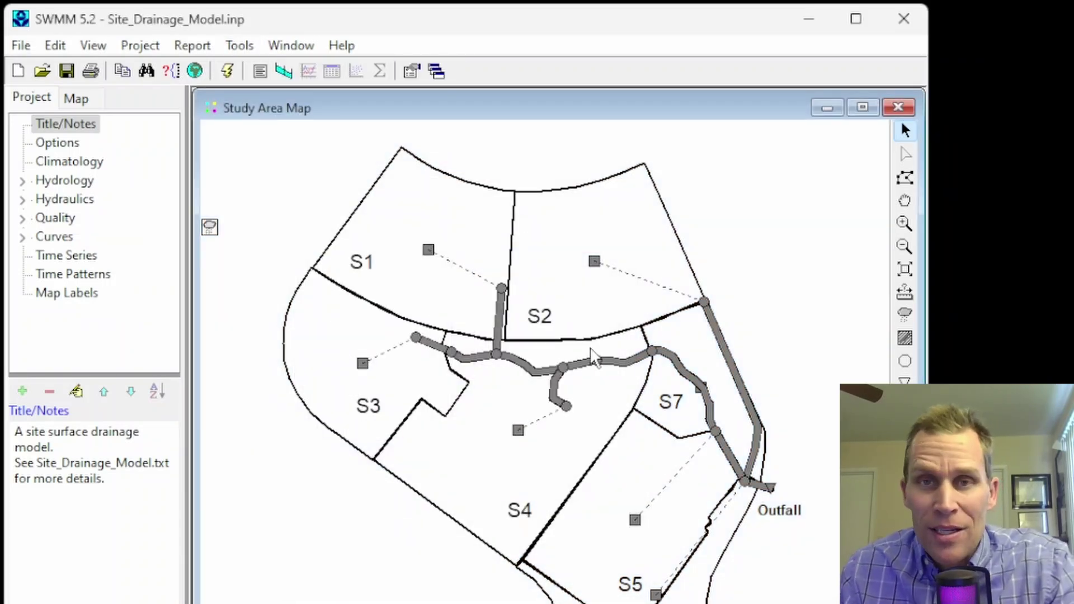
Hide the Links, Labels and Nodes map layers one after another
{"action": "left_click", "coordinate": [93, 46]}
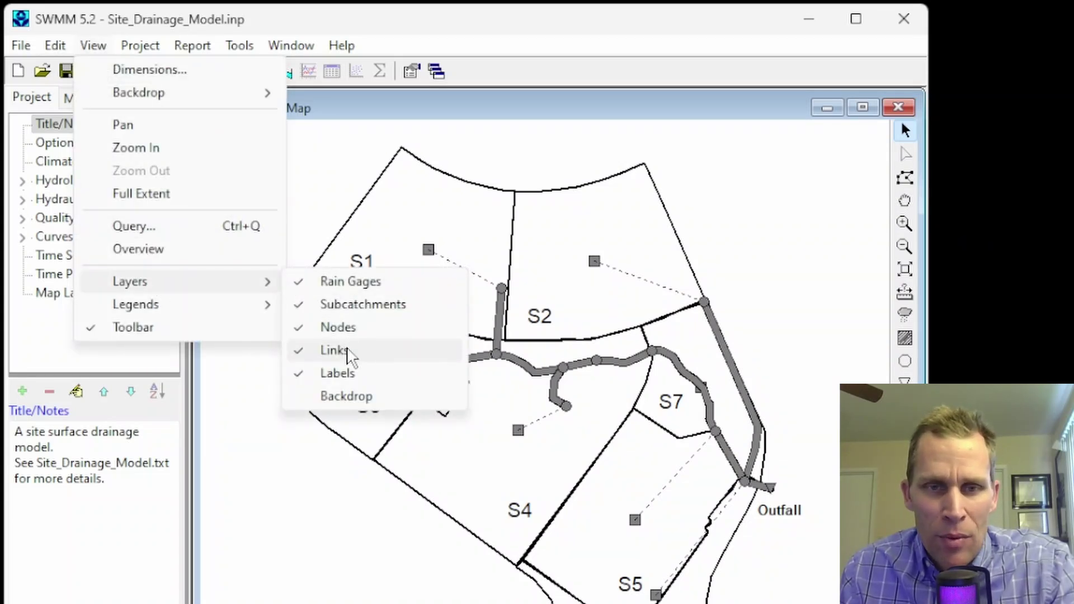
{"action": "left_click", "coordinate": [342, 351]}
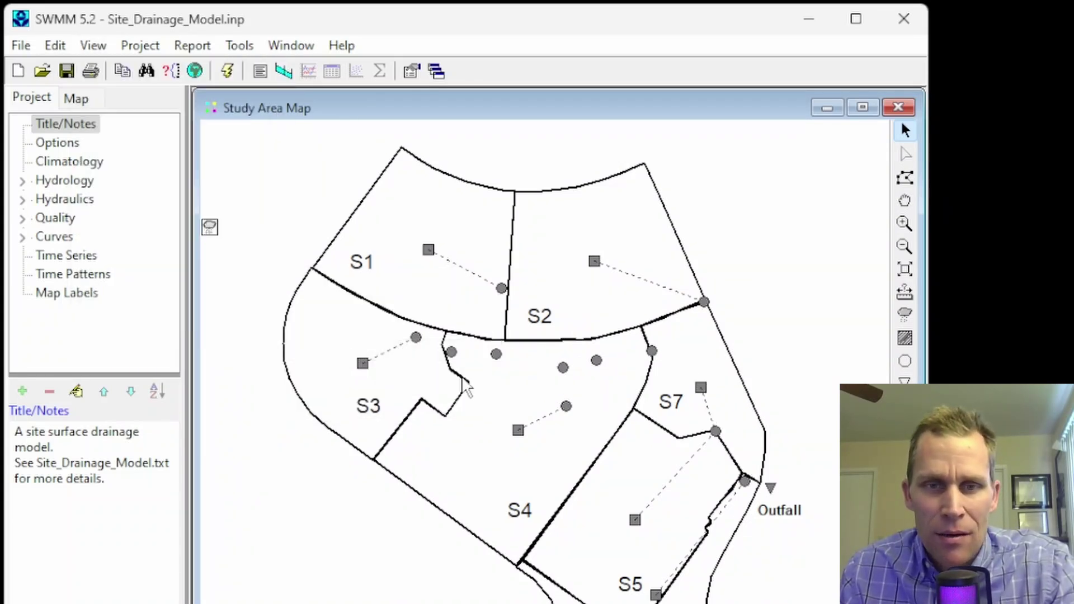
{"action": "left_click", "coordinate": [91, 46]}
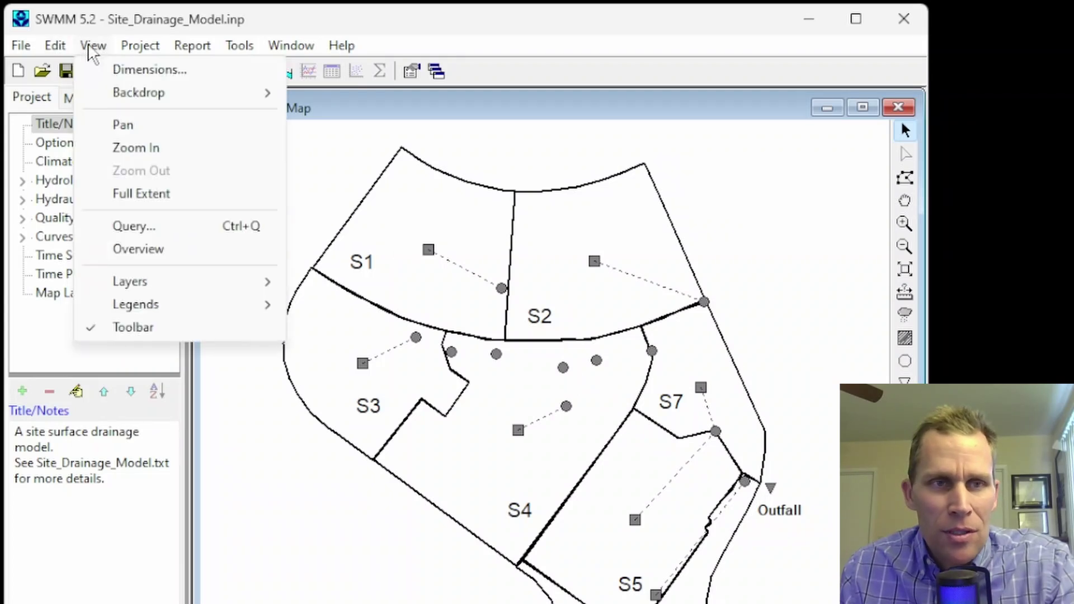
{"action": "mouse_move", "coordinate": [206, 286]}
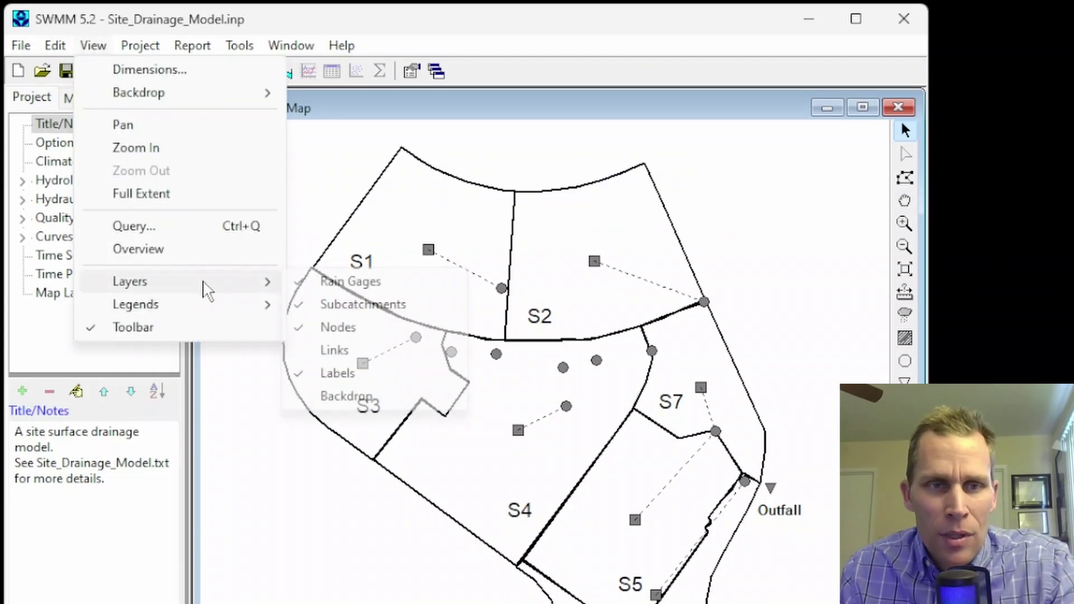
{"action": "left_click", "coordinate": [339, 376]}
{"action": "left_click", "coordinate": [89, 47]}
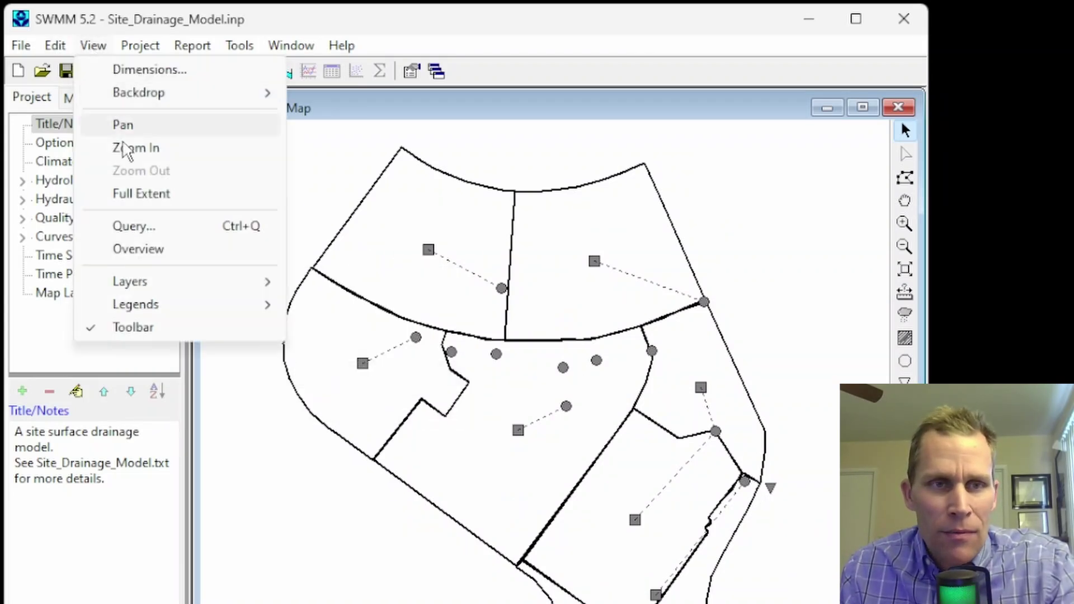
{"action": "mouse_move", "coordinate": [259, 283]}
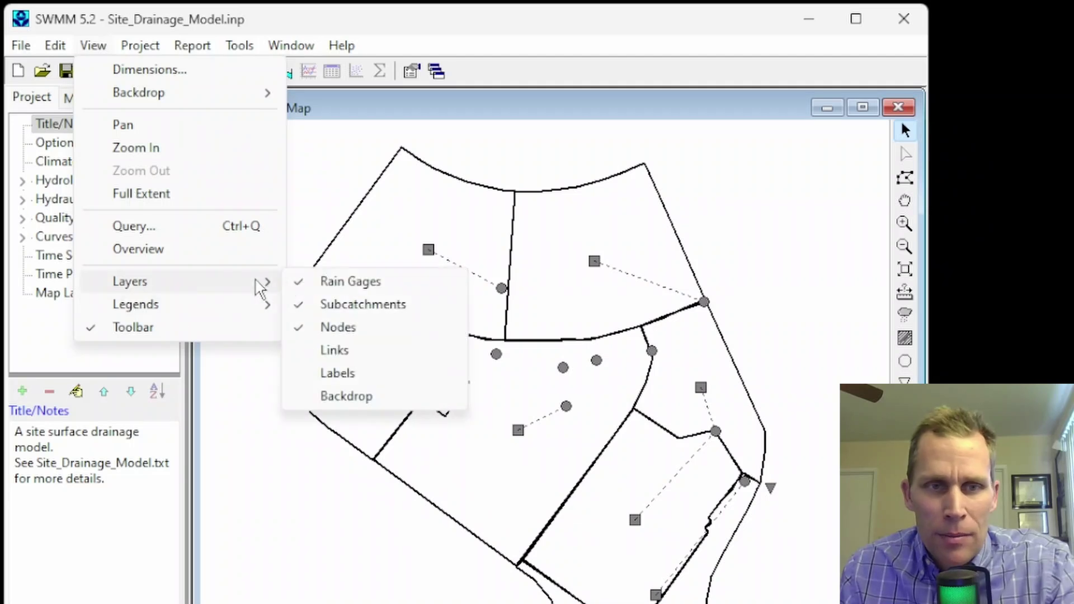
{"action": "left_click", "coordinate": [339, 331]}
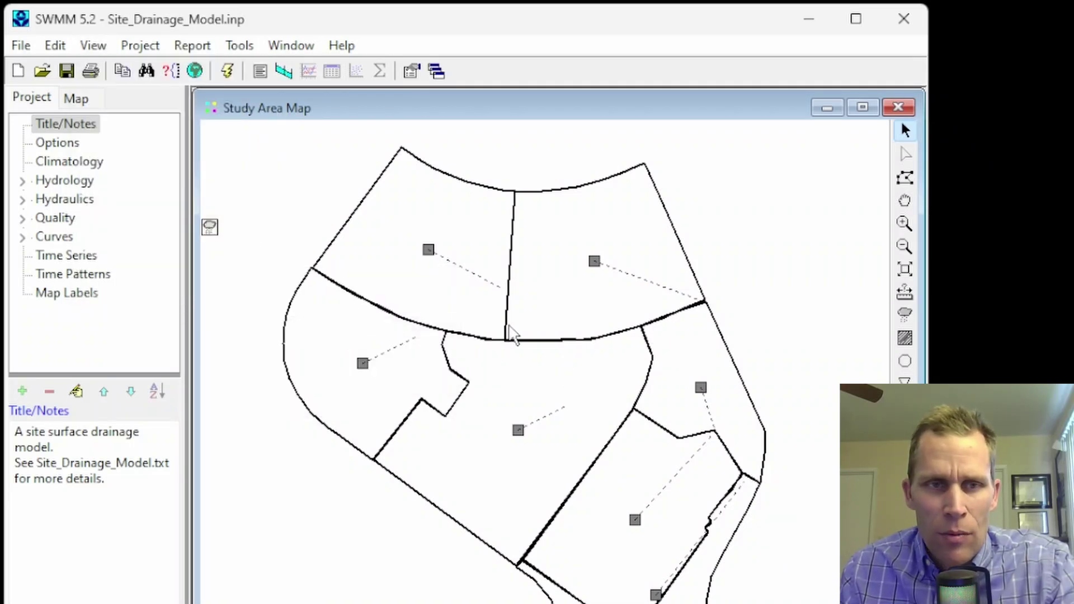
Turn the Nodes, Links, Labels and Backdrop layers back on
{"action": "left_click", "coordinate": [139, 45]}
{"action": "mouse_move", "coordinate": [92, 46]}
{"action": "mouse_move", "coordinate": [184, 287]}
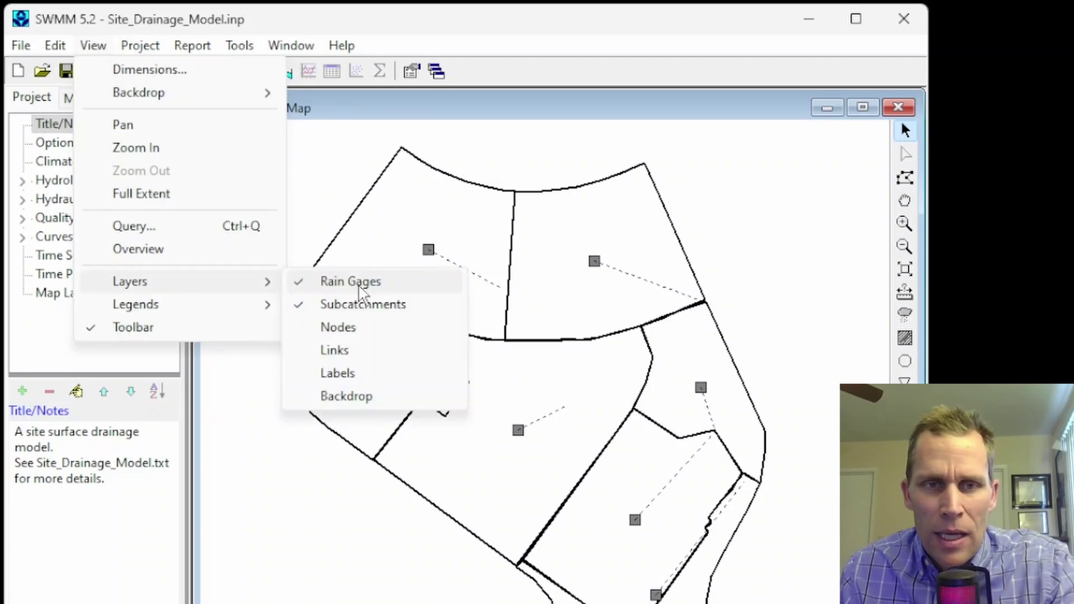
{"action": "left_click", "coordinate": [348, 334]}
{"action": "left_click", "coordinate": [89, 46]}
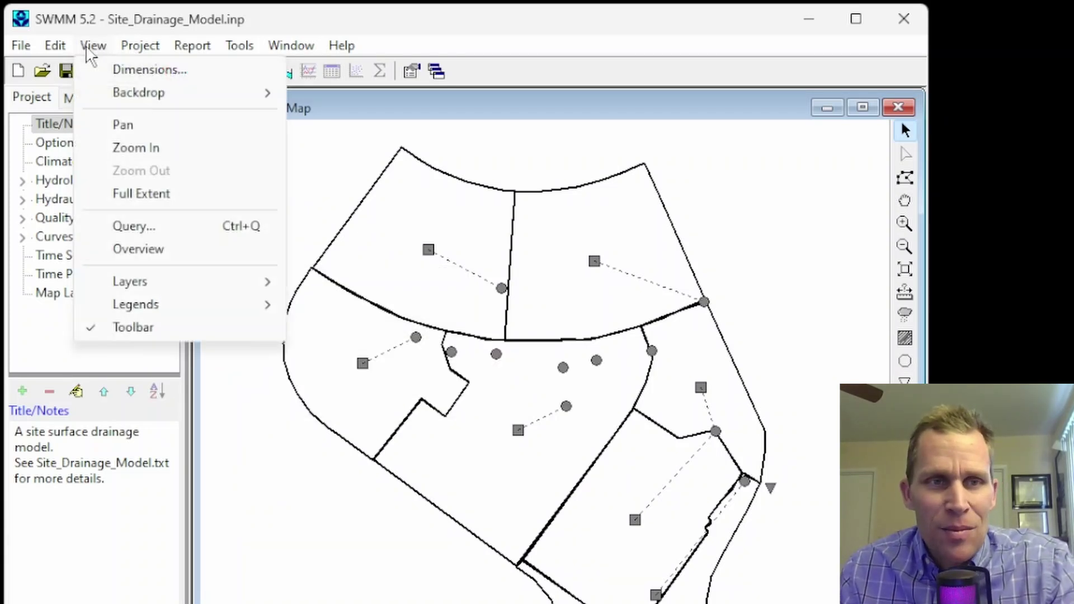
{"action": "mouse_move", "coordinate": [127, 276]}
{"action": "left_click", "coordinate": [334, 351]}
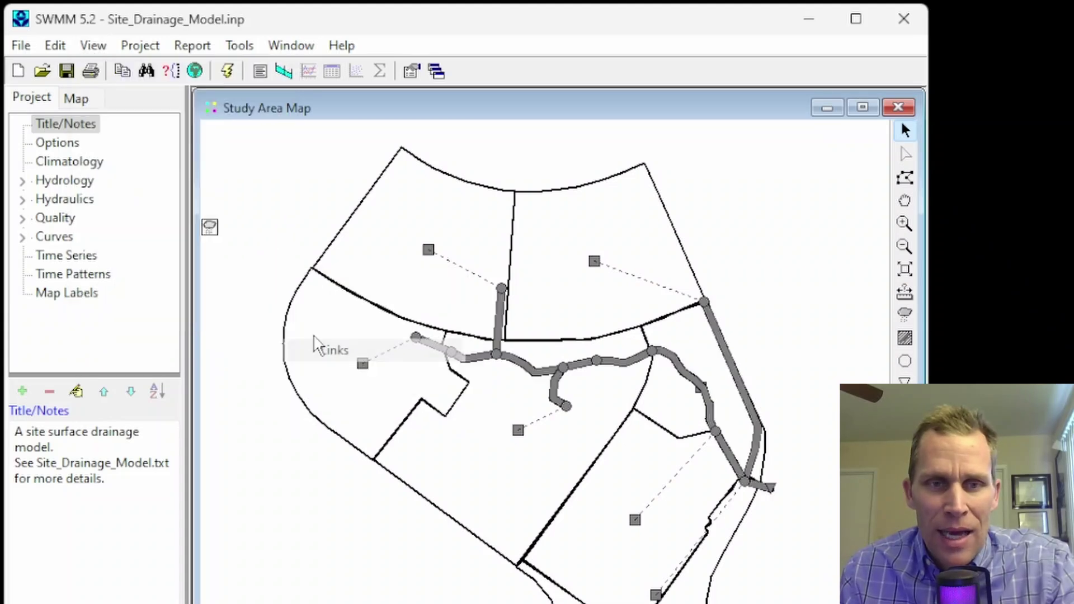
{"action": "left_click", "coordinate": [90, 47]}
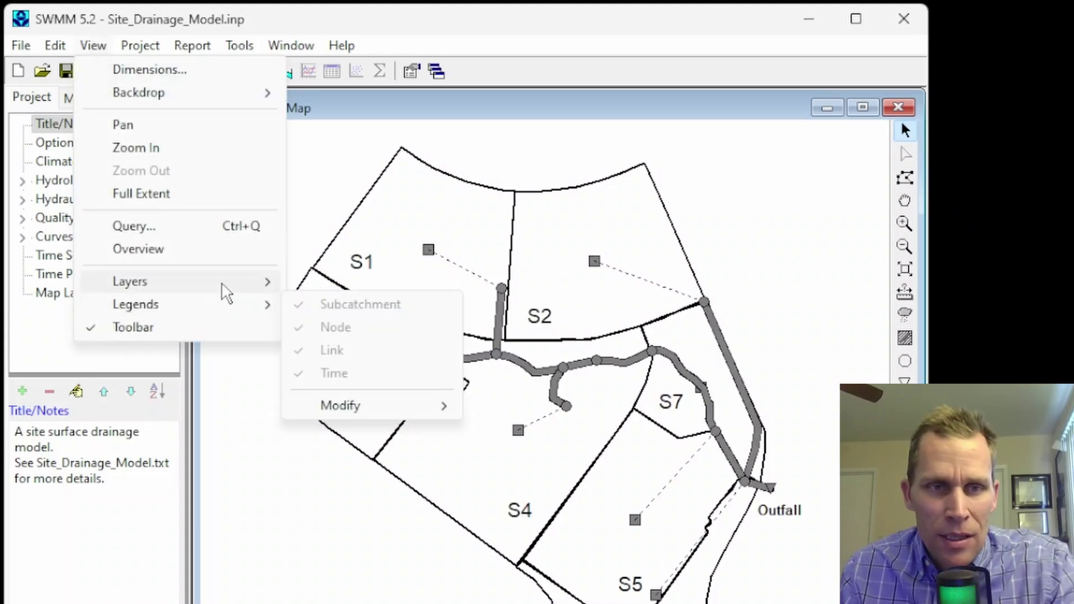
{"action": "mouse_move", "coordinate": [228, 282]}
{"action": "left_click", "coordinate": [334, 394]}
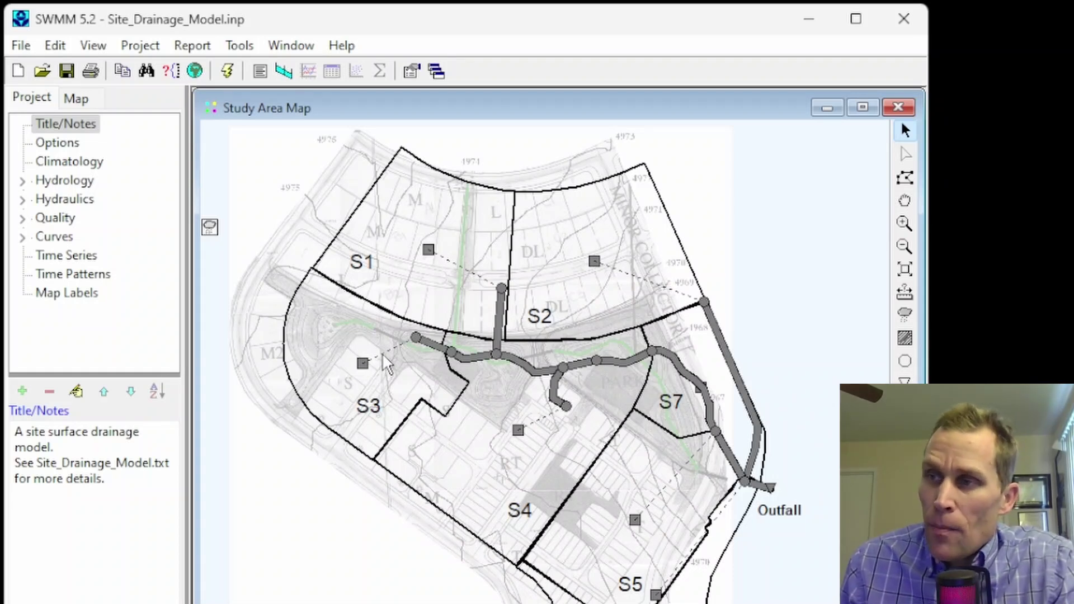
Widen the Map themes panel and colour subcatchments by Area
{"action": "left_click", "coordinate": [76, 98]}
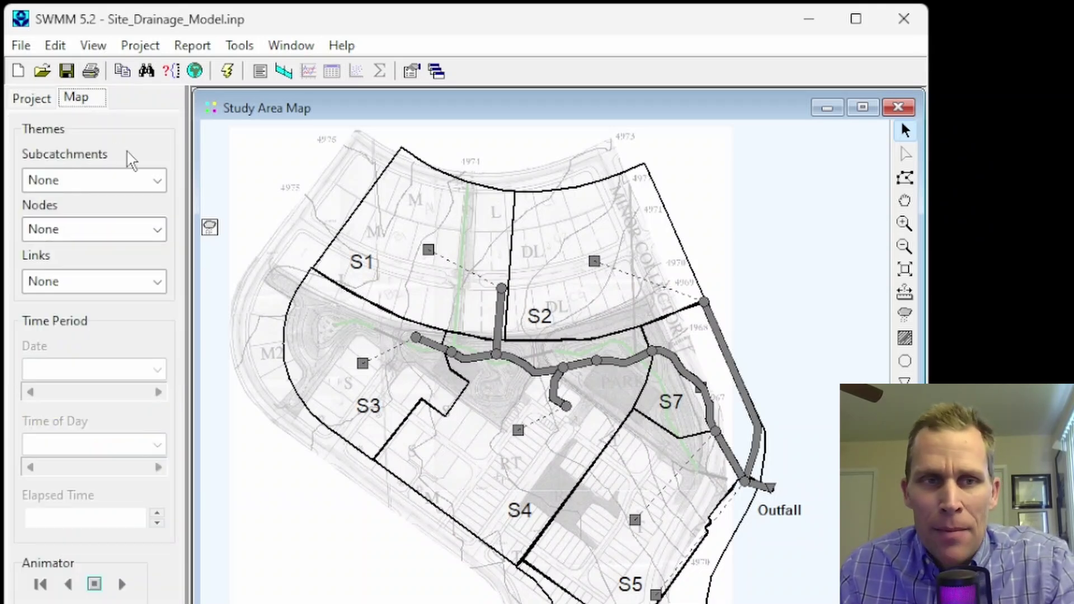
{"action": "left_click_drag", "start_coordinate": [184, 187], "coordinate": [198, 185]}
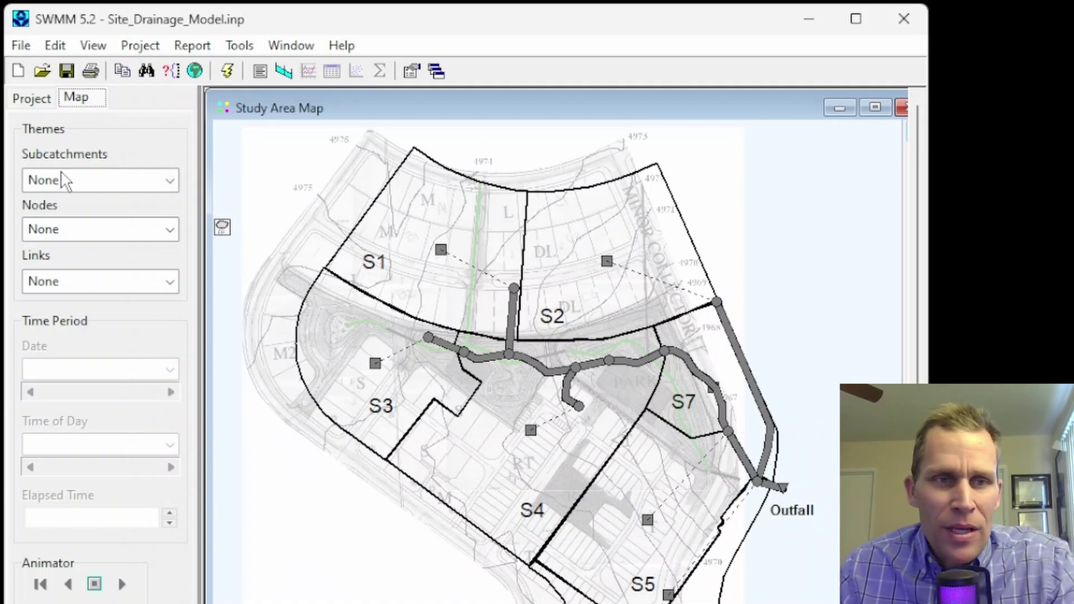
{"action": "left_click", "coordinate": [59, 181]}
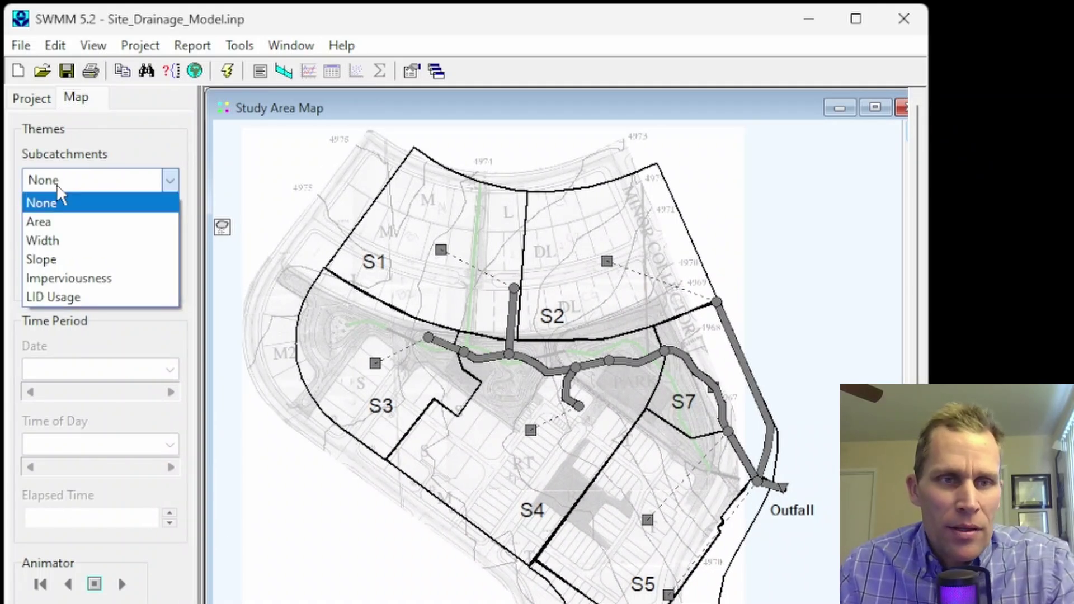
{"action": "left_click", "coordinate": [59, 221]}
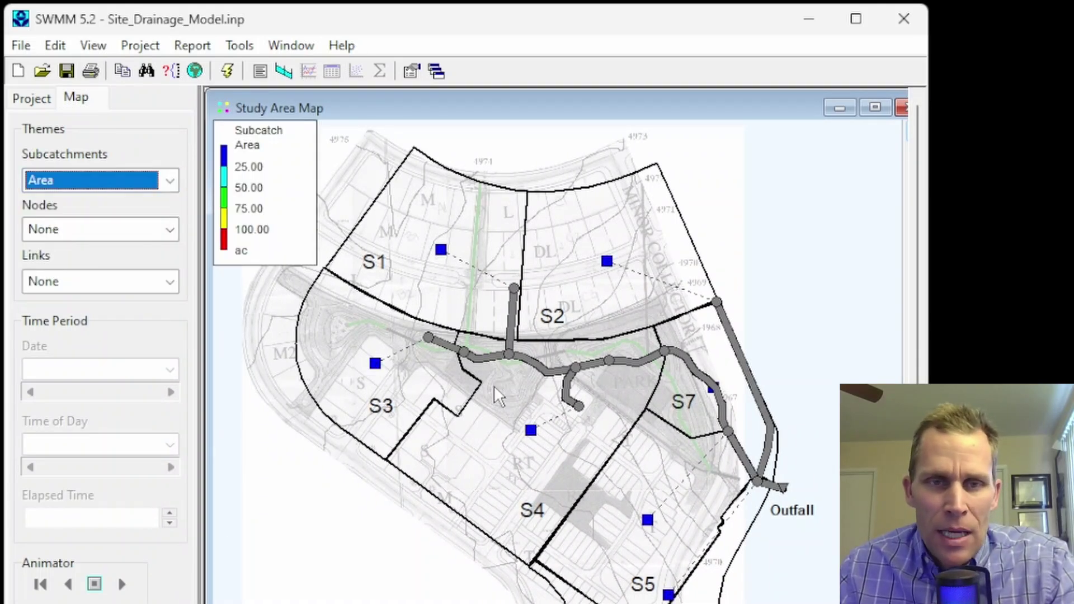
{"action": "left_click_drag", "start_coordinate": [508, 309], "coordinate": [517, 263]}
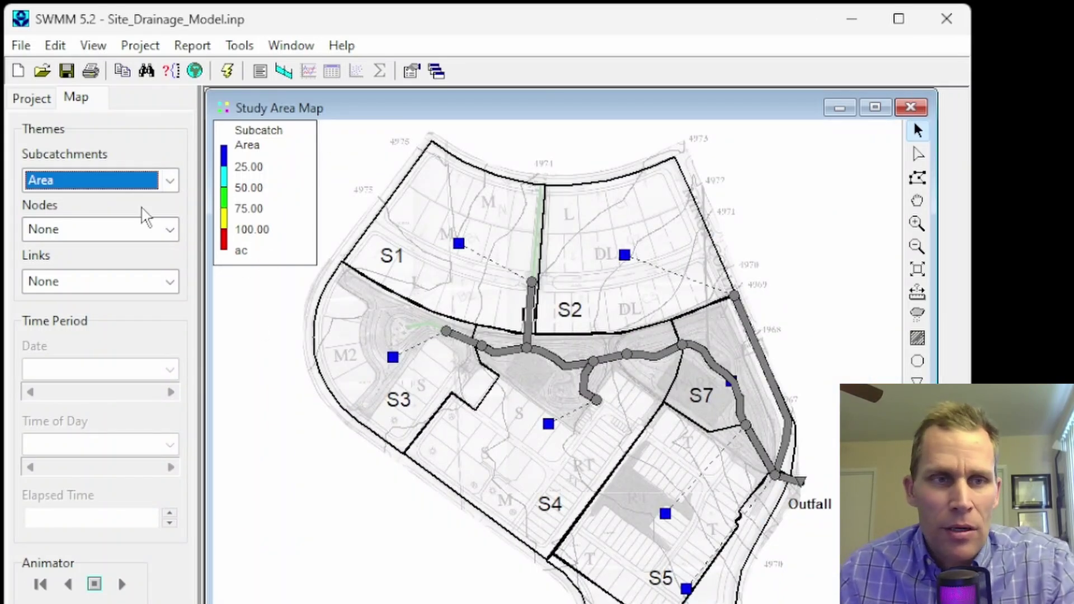
Colour nodes by Invert and links by Slope
{"action": "left_click", "coordinate": [169, 229]}
{"action": "left_click", "coordinate": [128, 270]}
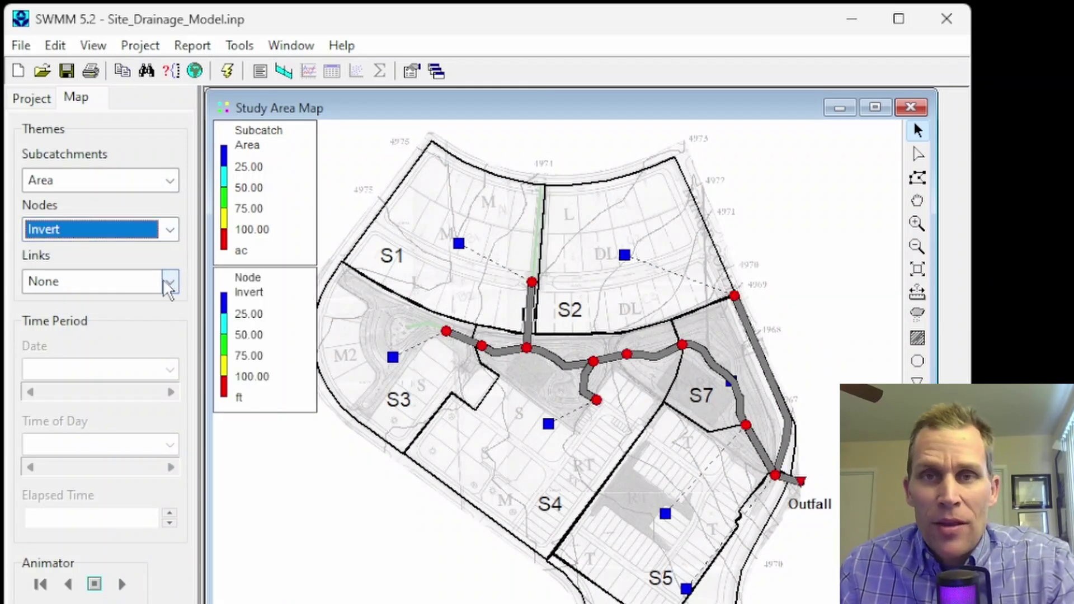
{"action": "left_click", "coordinate": [169, 230]}
{"action": "left_click", "coordinate": [168, 183]}
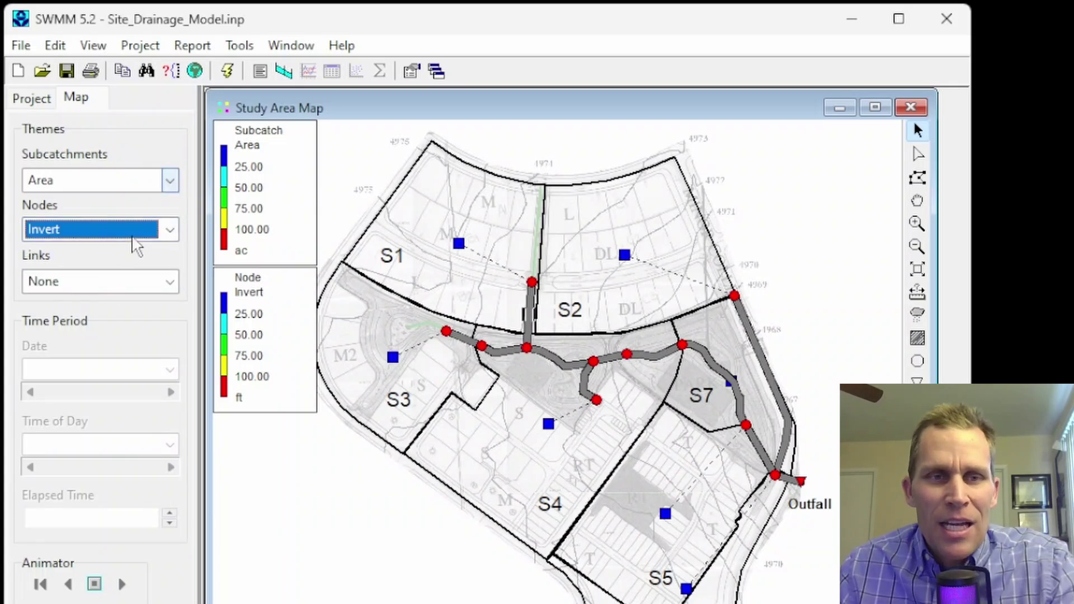
{"action": "left_click", "coordinate": [170, 180]}
{"action": "left_click", "coordinate": [171, 177]}
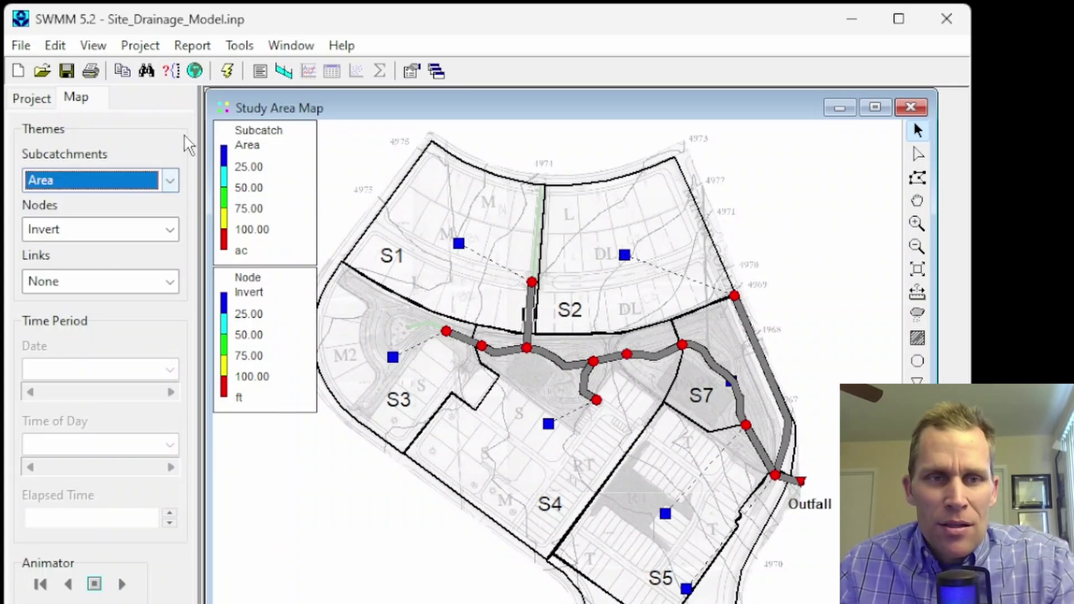
{"action": "left_click", "coordinate": [170, 283]}
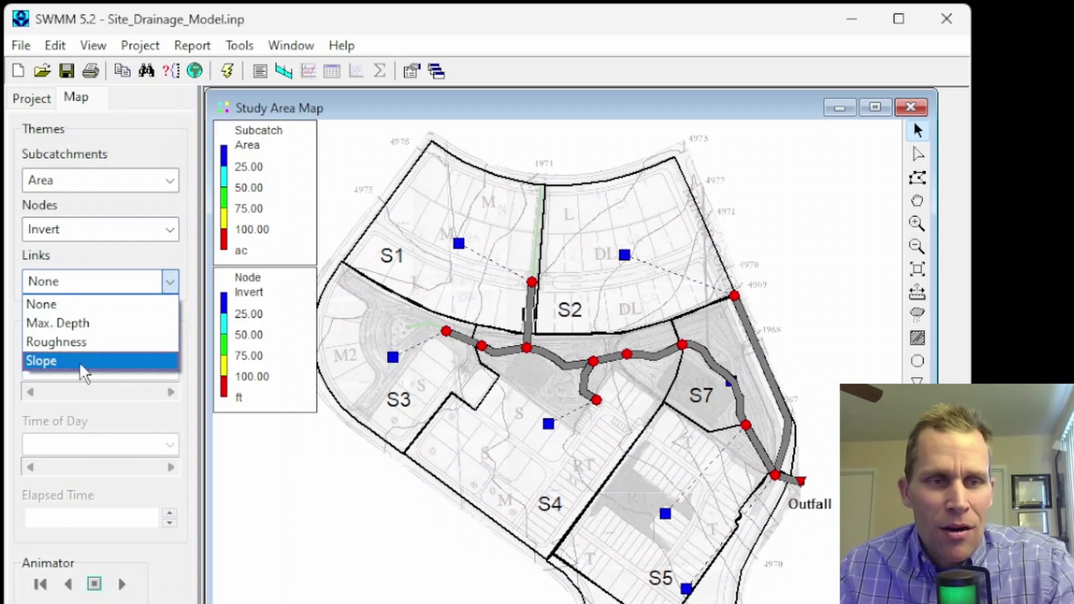
{"action": "left_click", "coordinate": [74, 376]}
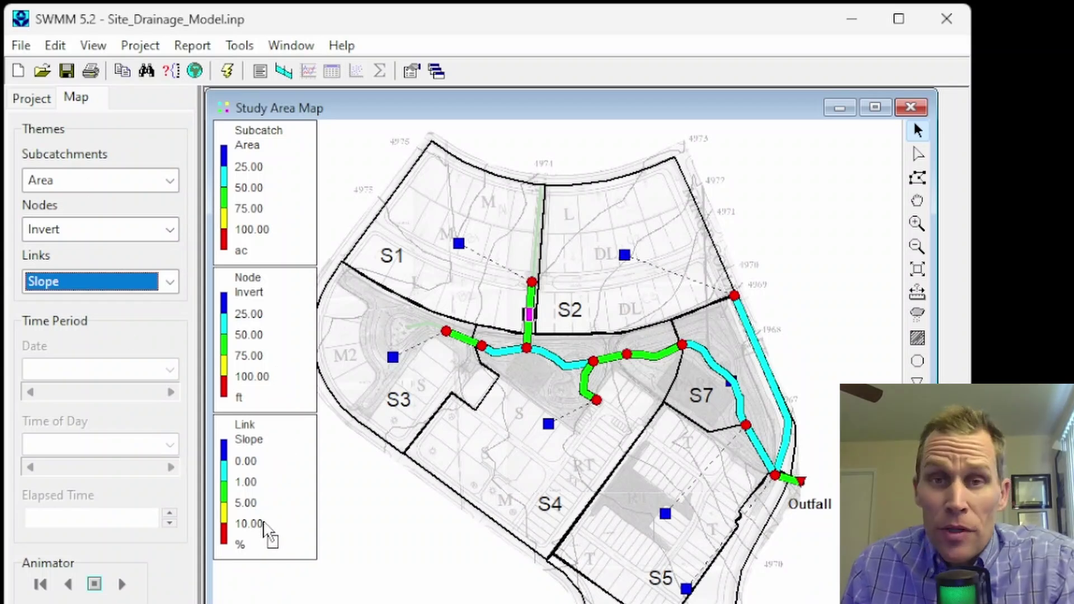
Hide the link Slope legend through View > Legends
{"action": "left_click", "coordinate": [93, 46]}
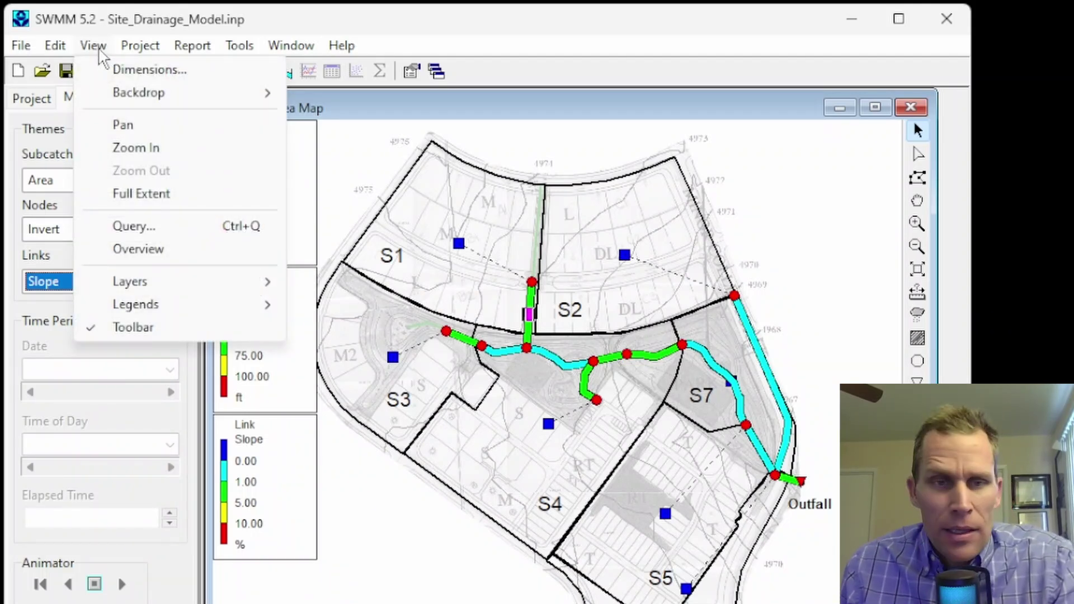
{"action": "mouse_move", "coordinate": [153, 307]}
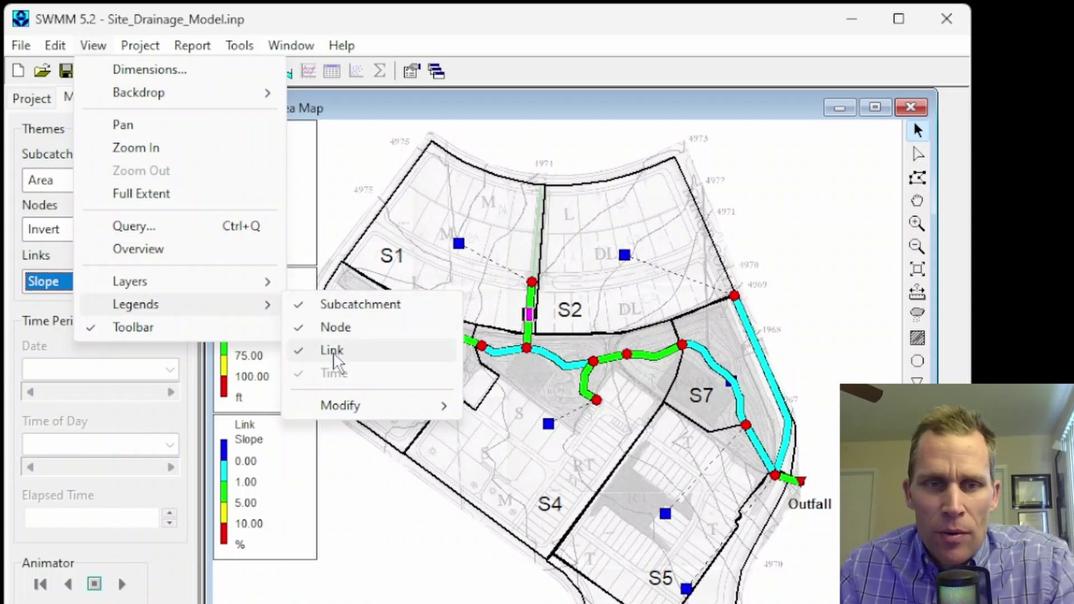
{"action": "left_click", "coordinate": [333, 353]}
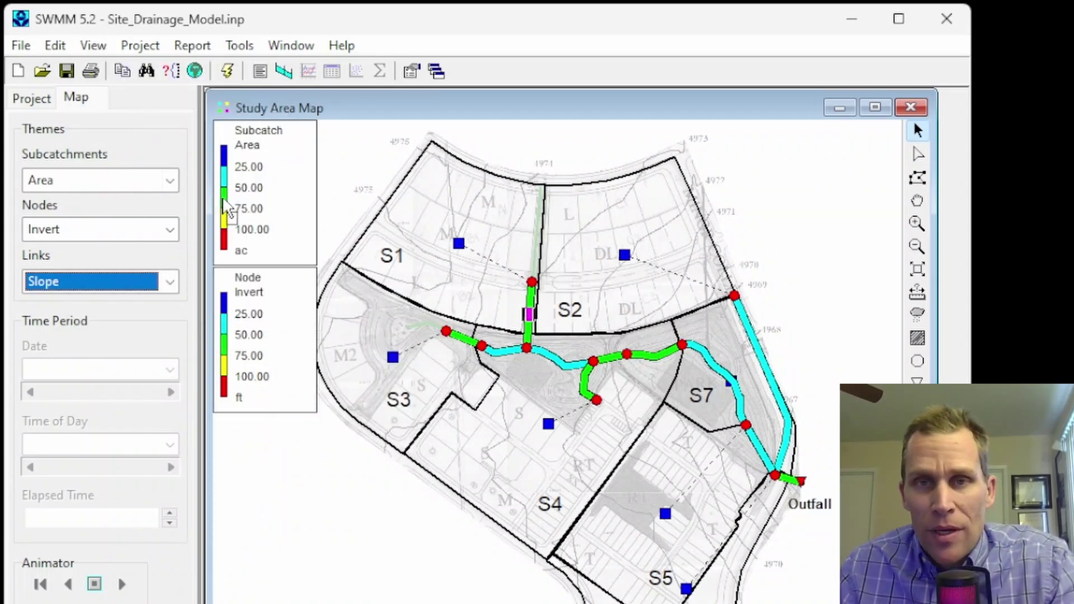
Open and close the node legend editor, then hide and restore the node Invert legend
{"action": "double_click", "coordinate": [300, 343]}
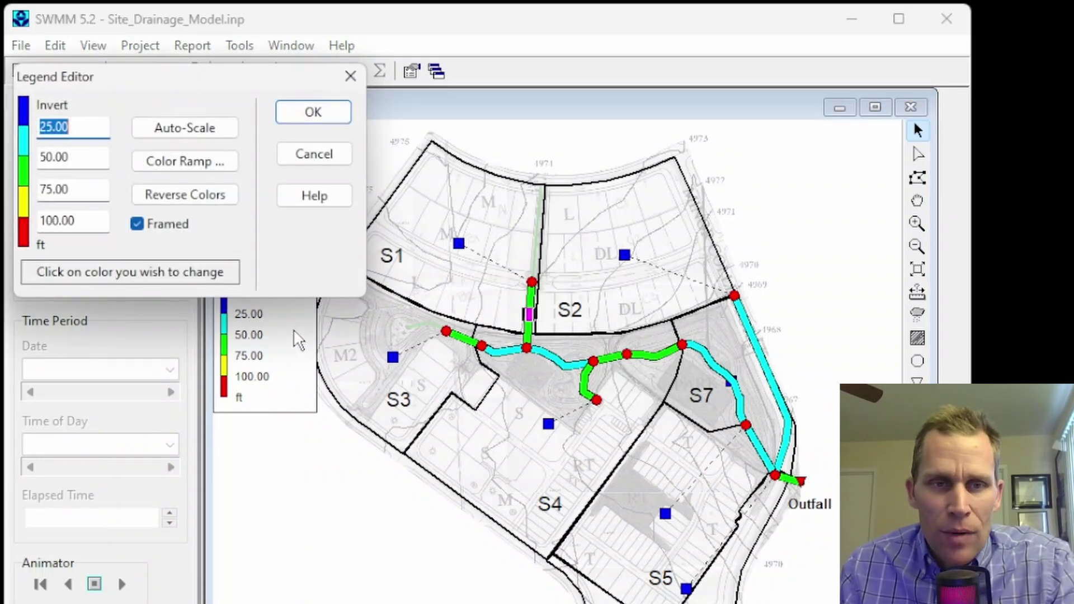
{"action": "left_click", "coordinate": [350, 75]}
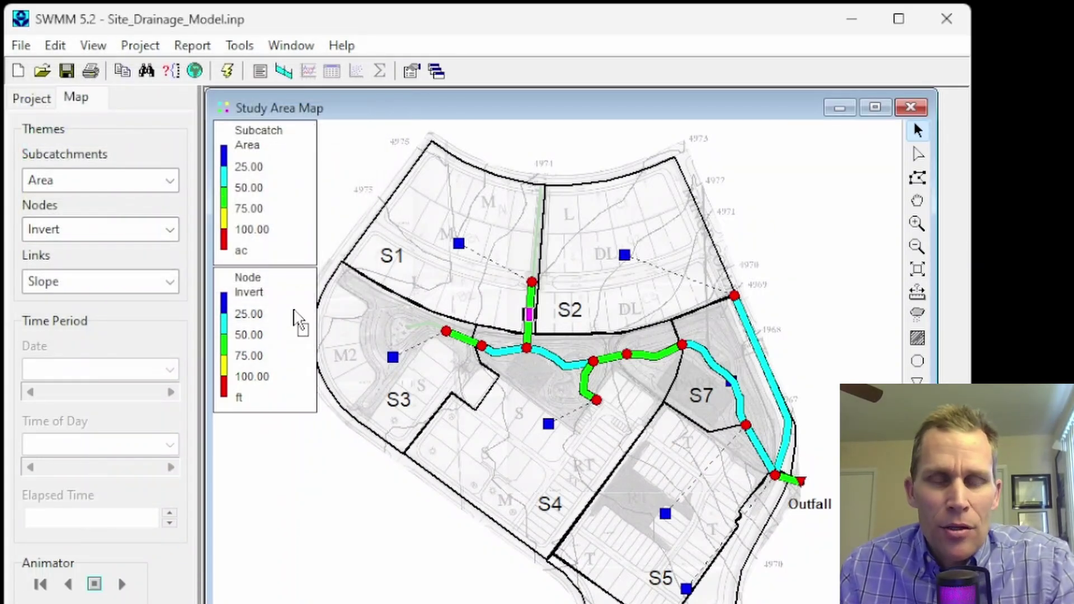
{"action": "right_click", "coordinate": [300, 319]}
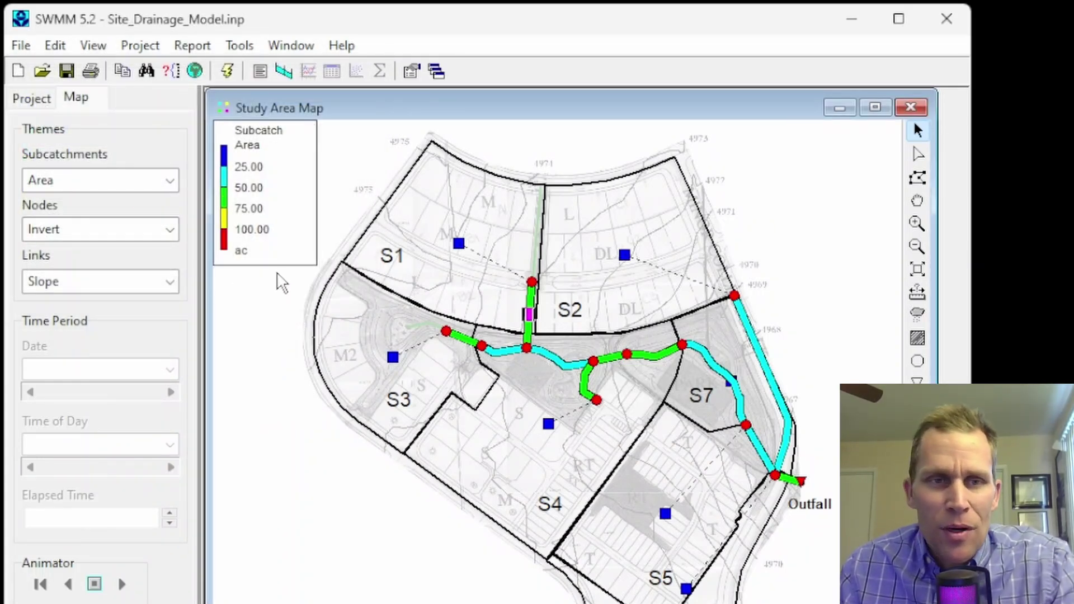
{"action": "left_click", "coordinate": [93, 46]}
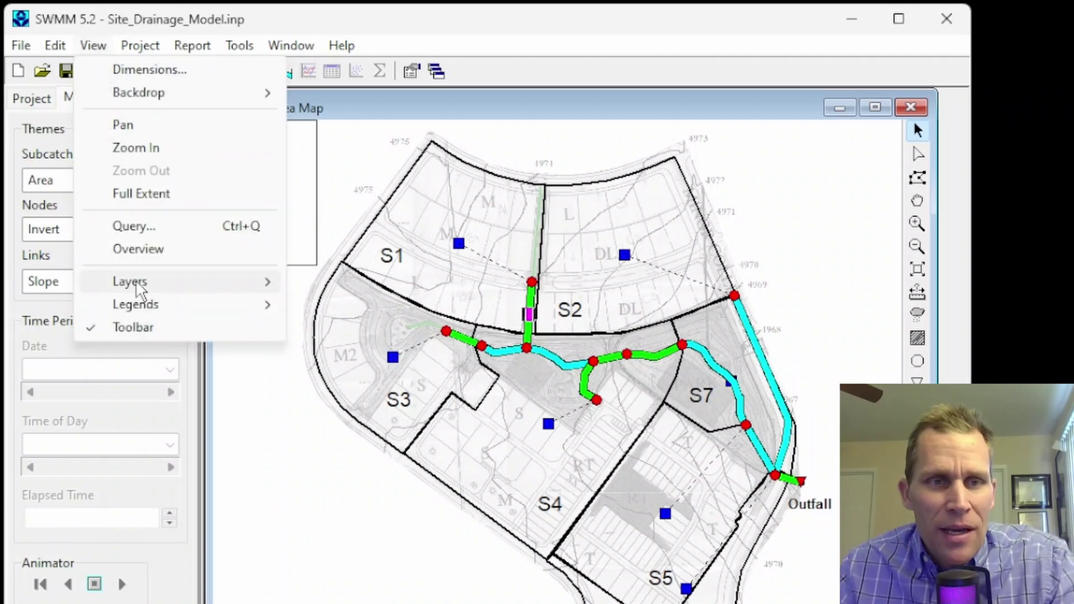
{"action": "mouse_move", "coordinate": [162, 309]}
{"action": "left_click", "coordinate": [329, 328]}
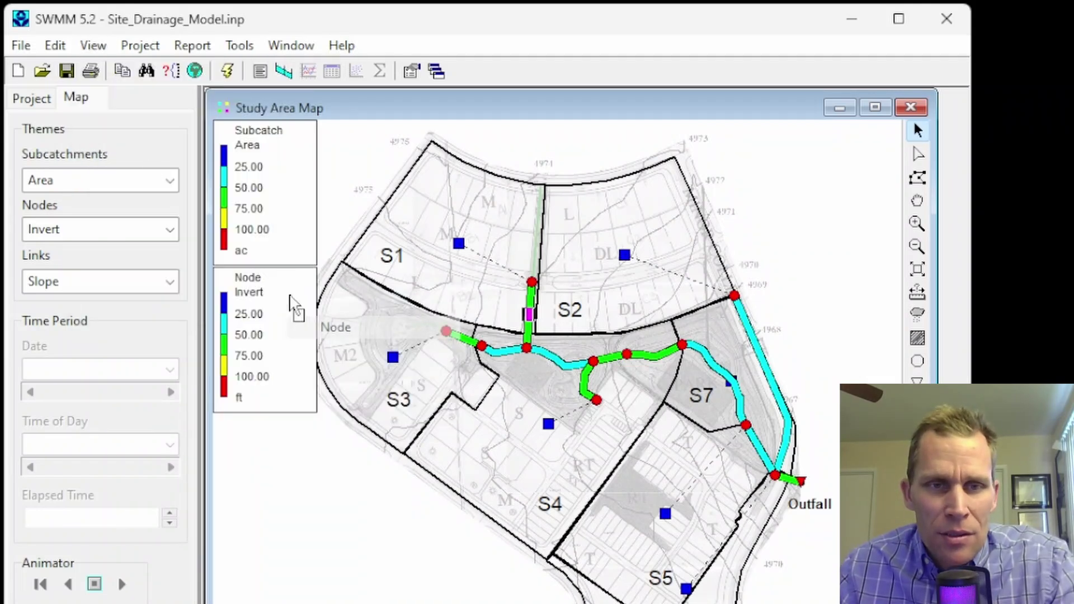
{"action": "left_click", "coordinate": [93, 46]}
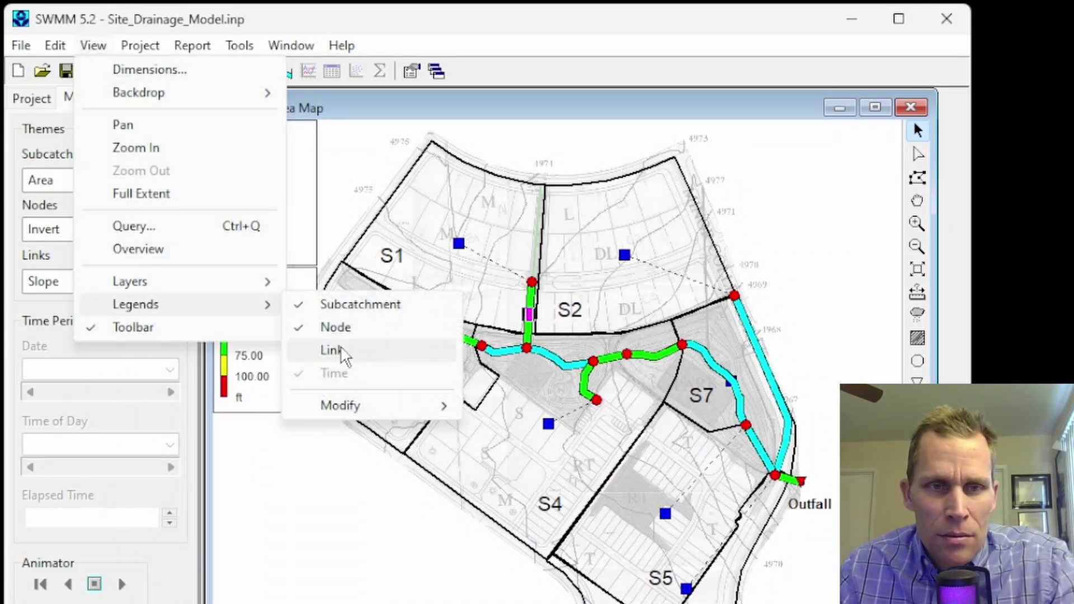
Restore the link Slope legend and run the simulation successfully
{"action": "left_click", "coordinate": [339, 353]}
{"action": "left_click", "coordinate": [92, 46]}
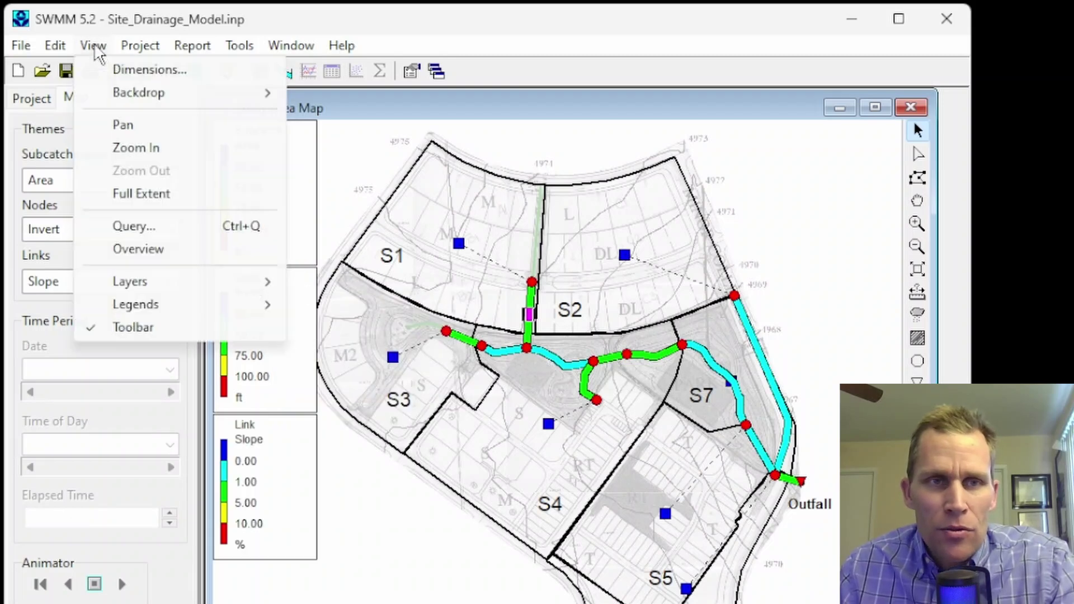
{"action": "mouse_move", "coordinate": [185, 308]}
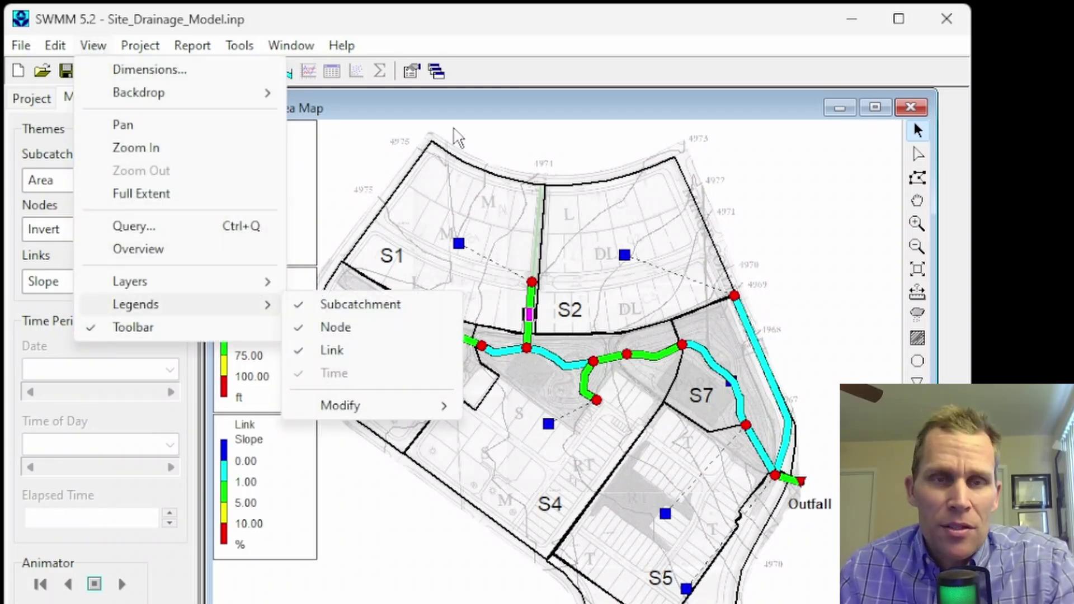
{"action": "left_click", "coordinate": [480, 25]}
{"action": "left_click", "coordinate": [226, 70]}
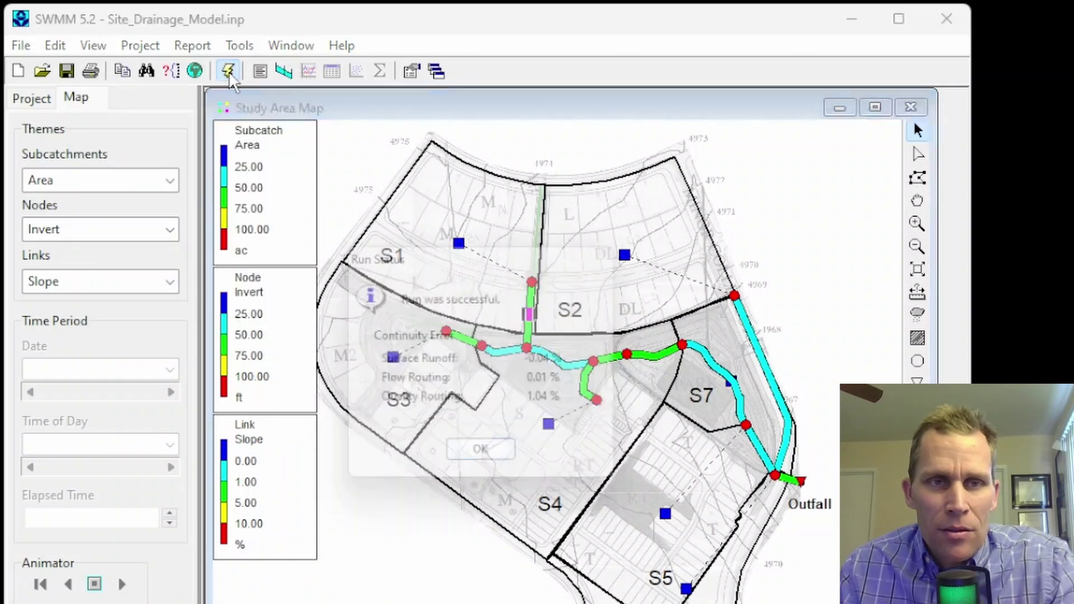
{"action": "left_click", "coordinate": [494, 462]}
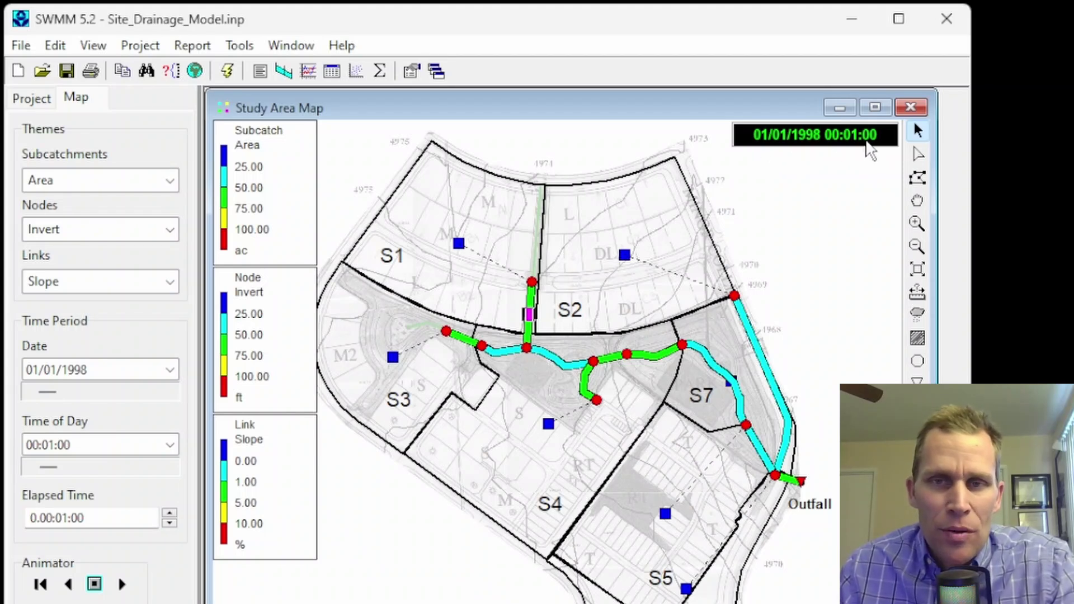
Toggle the date/time legend off and back on
{"action": "left_click", "coordinate": [93, 46]}
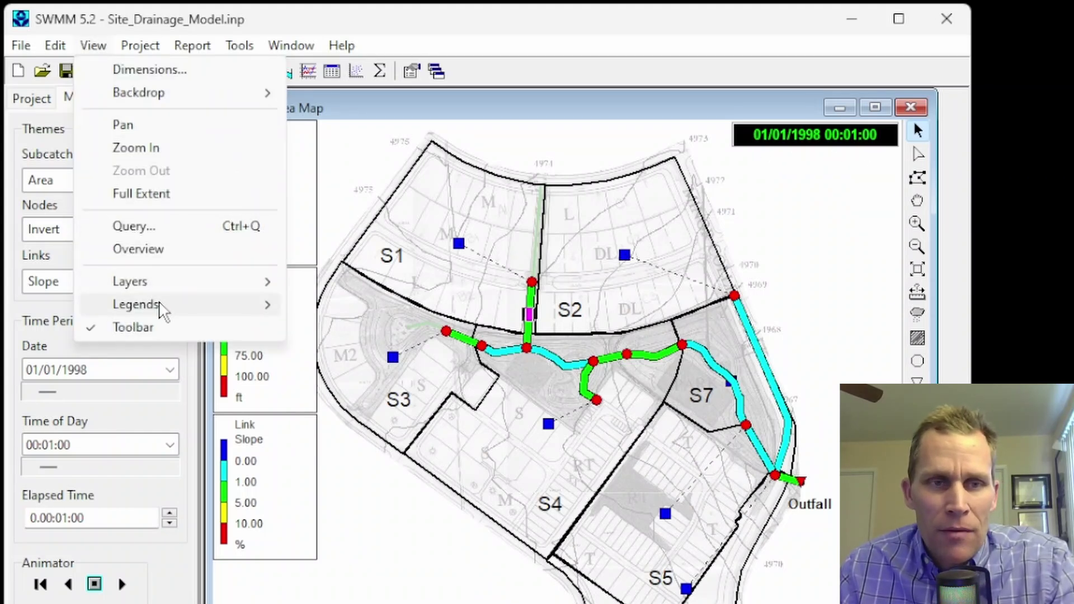
{"action": "mouse_move", "coordinate": [161, 308]}
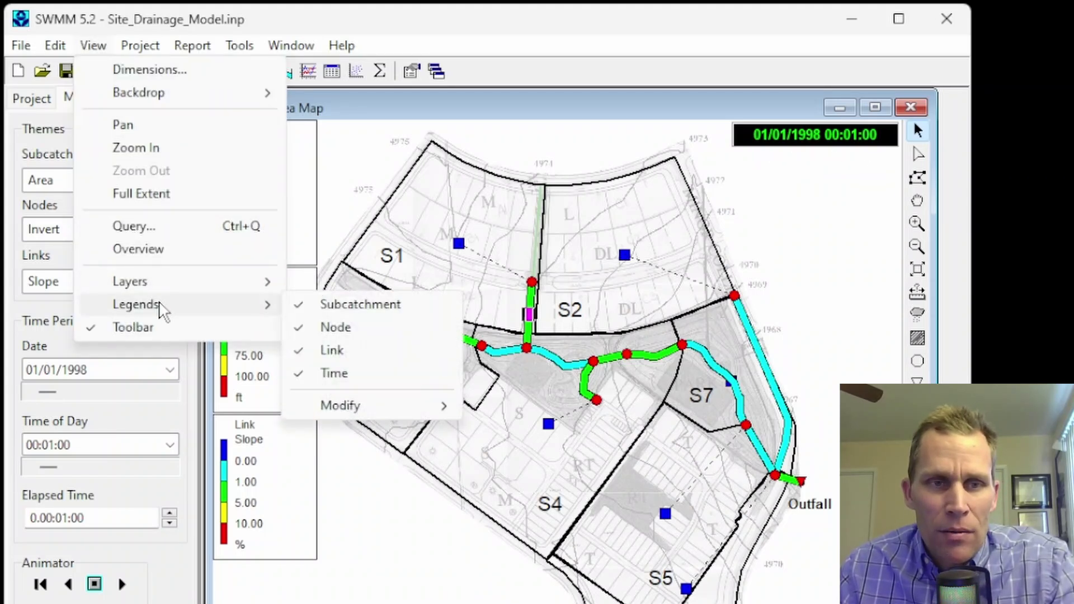
{"action": "left_click", "coordinate": [333, 375]}
{"action": "left_click", "coordinate": [93, 45]}
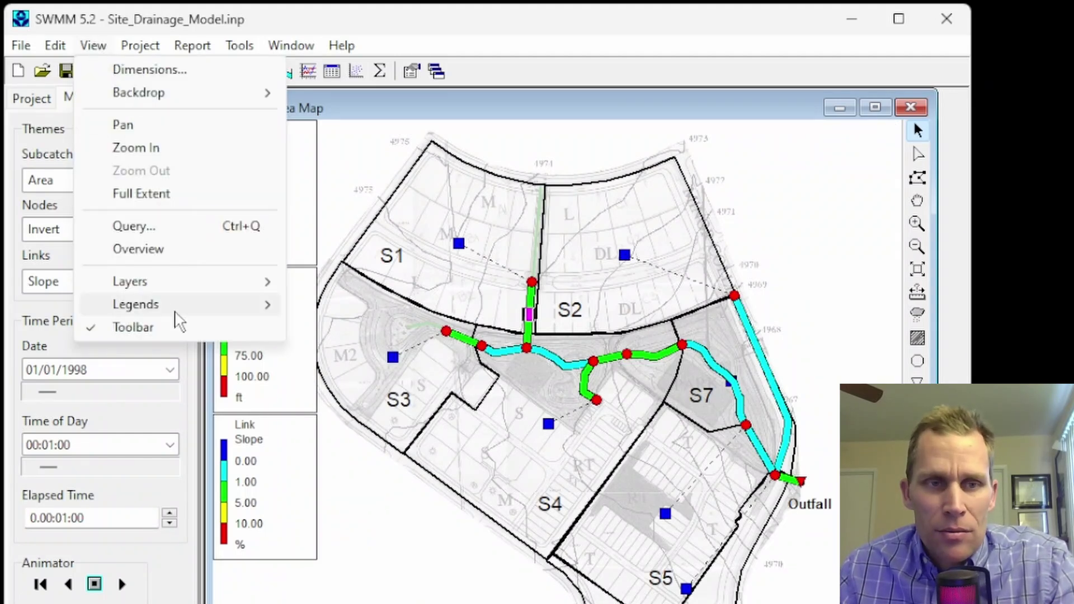
{"action": "mouse_move", "coordinate": [168, 307]}
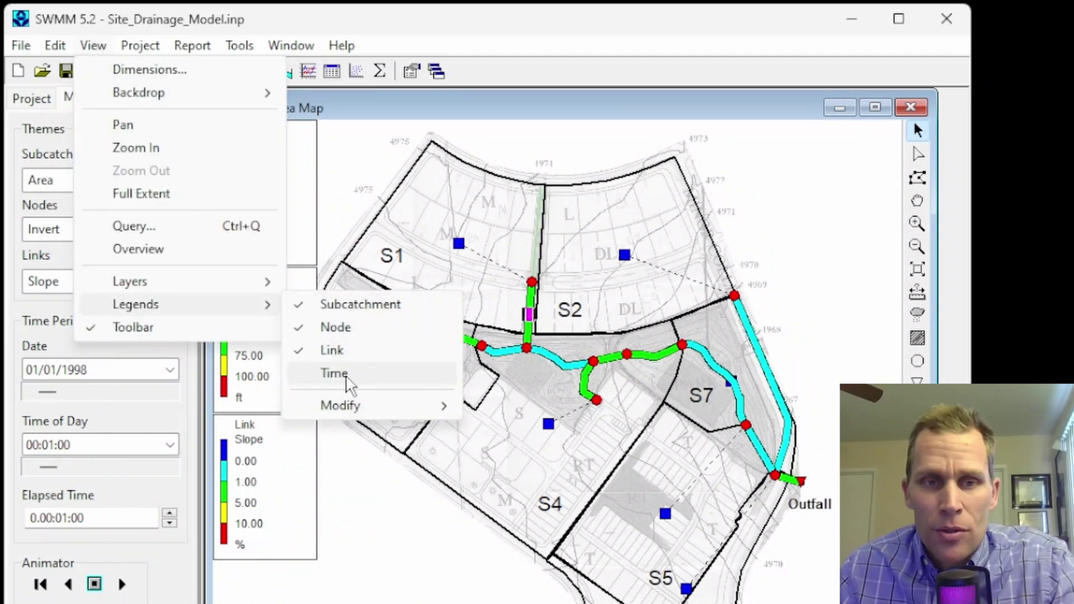
{"action": "left_click", "coordinate": [345, 380]}
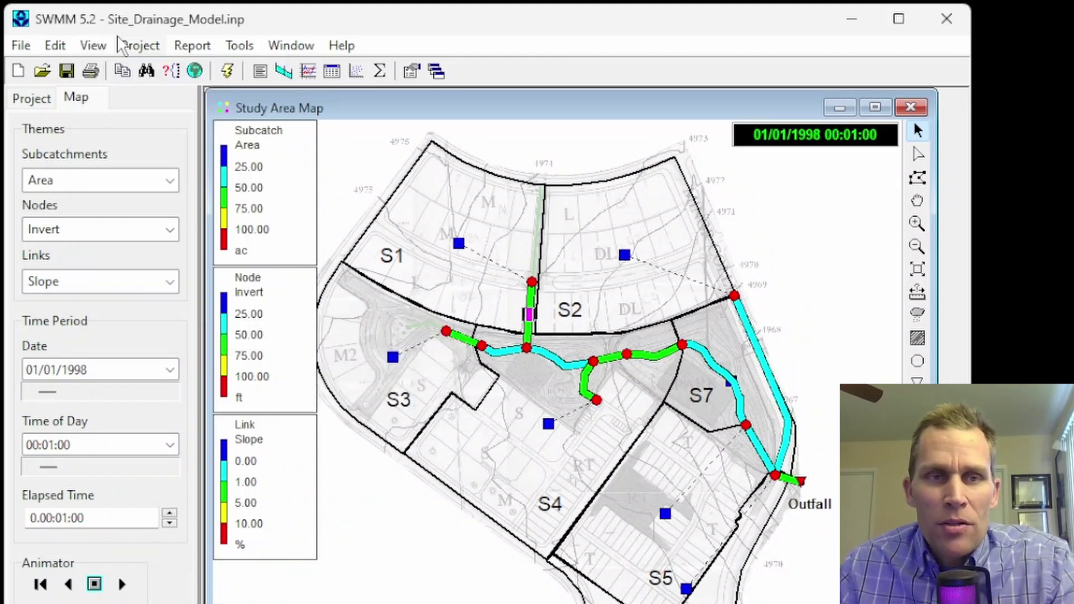
{"action": "left_click", "coordinate": [94, 47]}
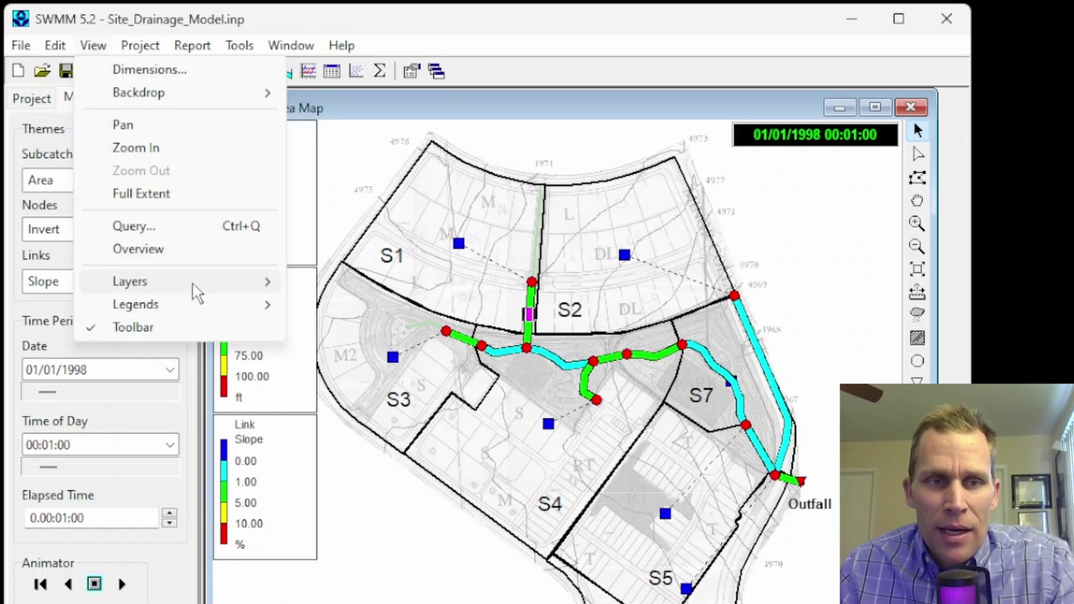
{"action": "mouse_move", "coordinate": [206, 308]}
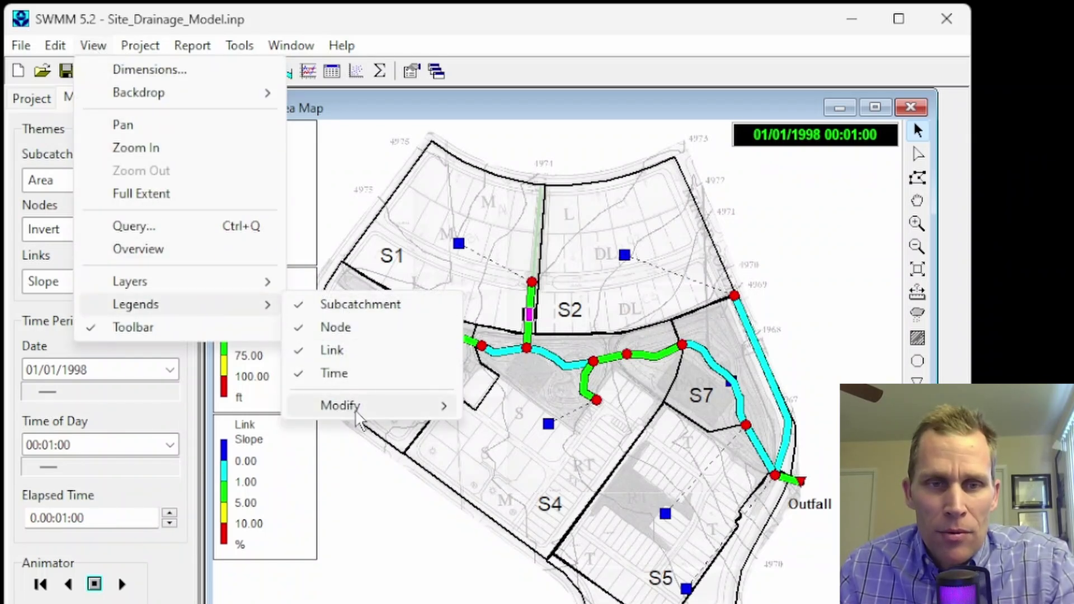
{"action": "mouse_move", "coordinate": [358, 414]}
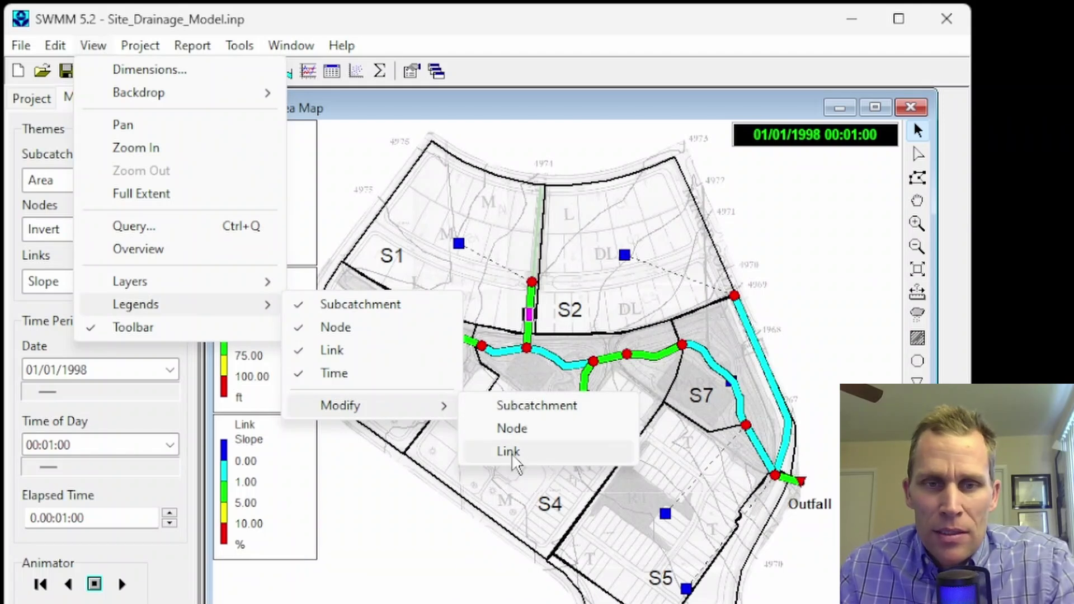
{"action": "left_click", "coordinate": [518, 408]}
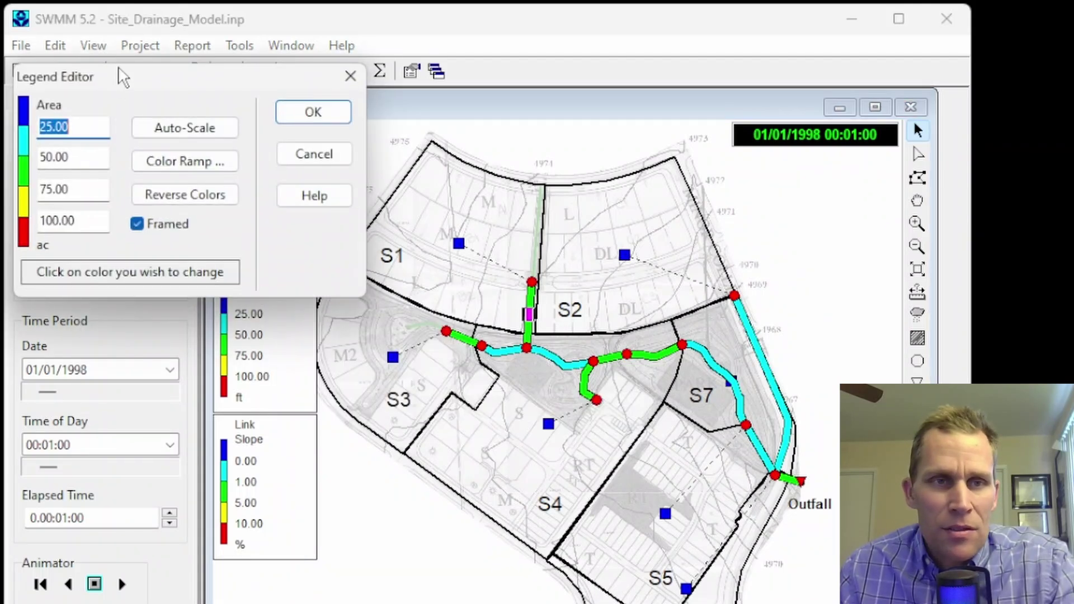
{"action": "left_click_drag", "start_coordinate": [123, 76], "coordinate": [241, 163]}
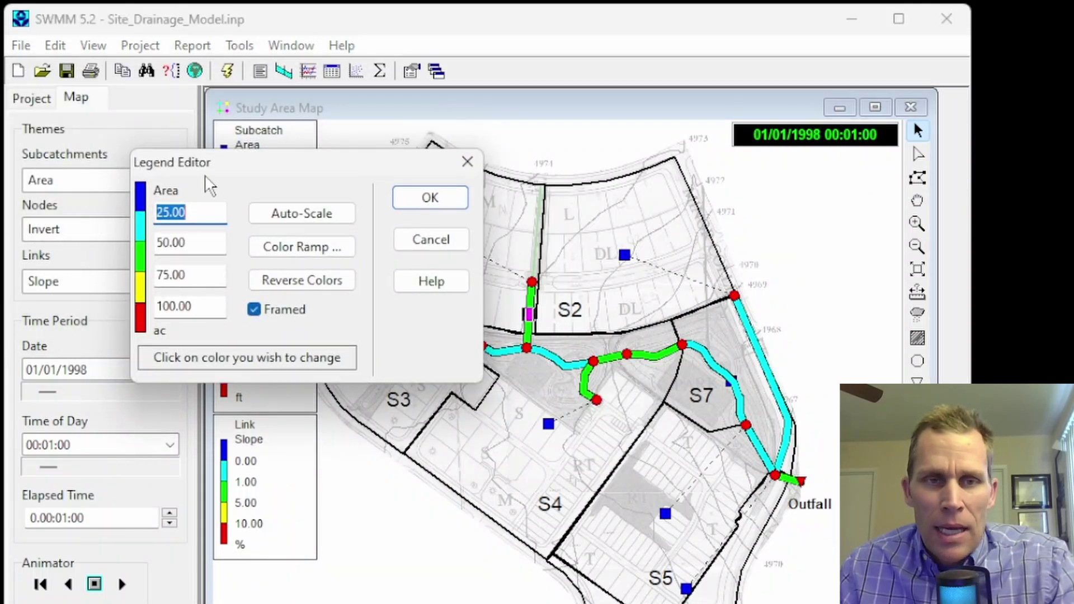
{"action": "left_click", "coordinate": [467, 164]}
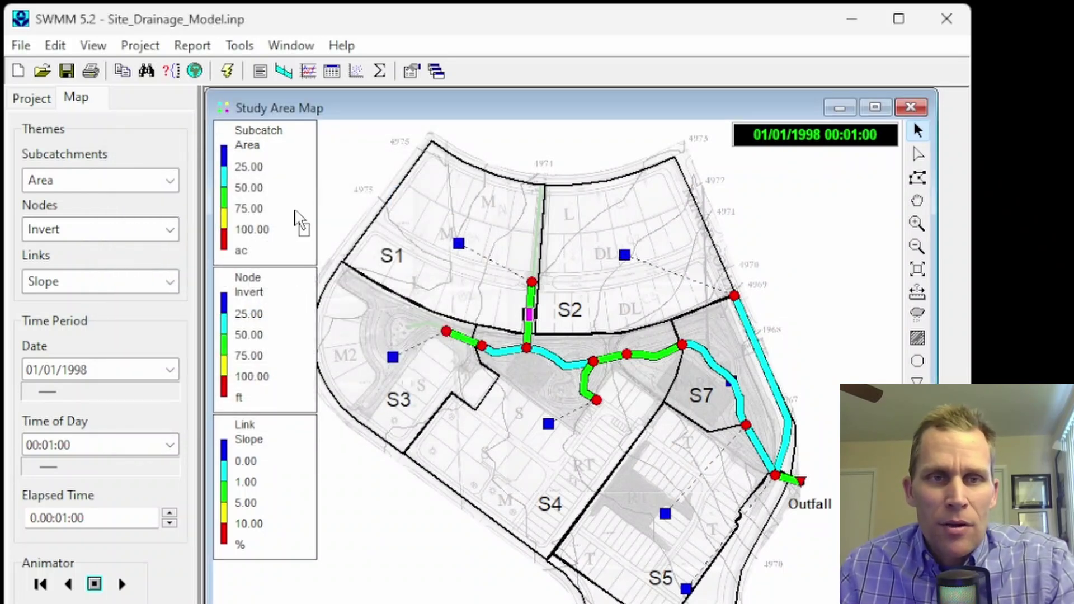
{"action": "double_click", "coordinate": [300, 220]}
{"action": "left_click", "coordinate": [348, 114]}
{"action": "double_click", "coordinate": [306, 308]}
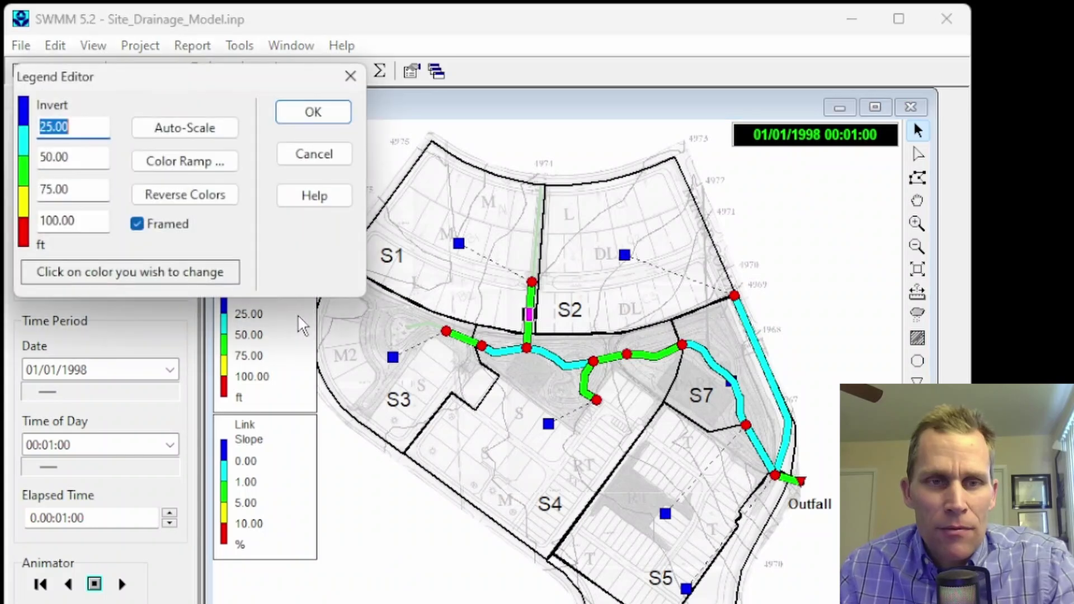
{"action": "left_click", "coordinate": [350, 78]}
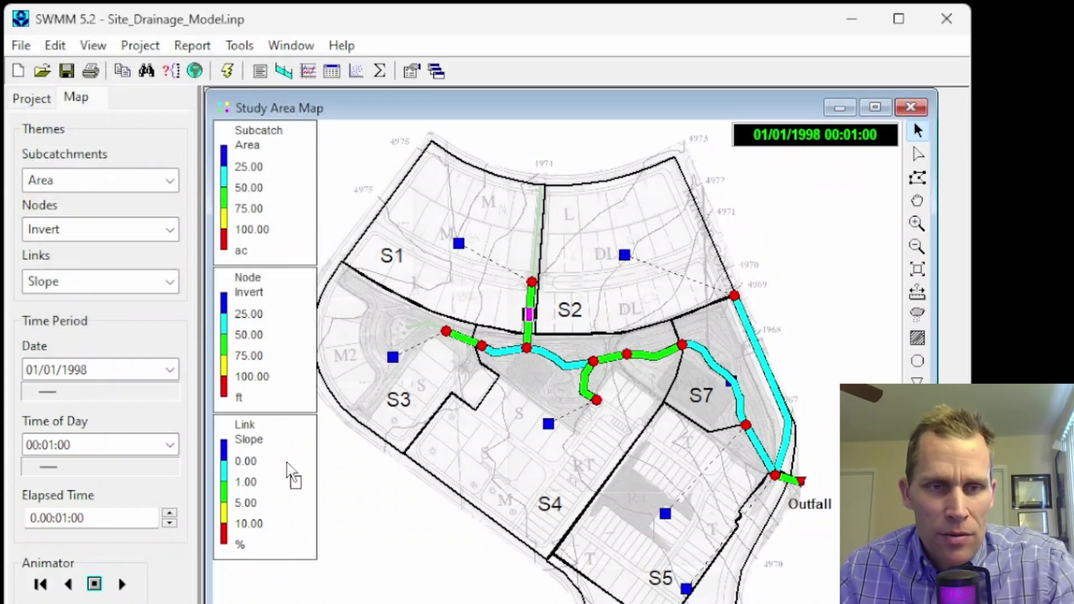
{"action": "double_click", "coordinate": [289, 469]}
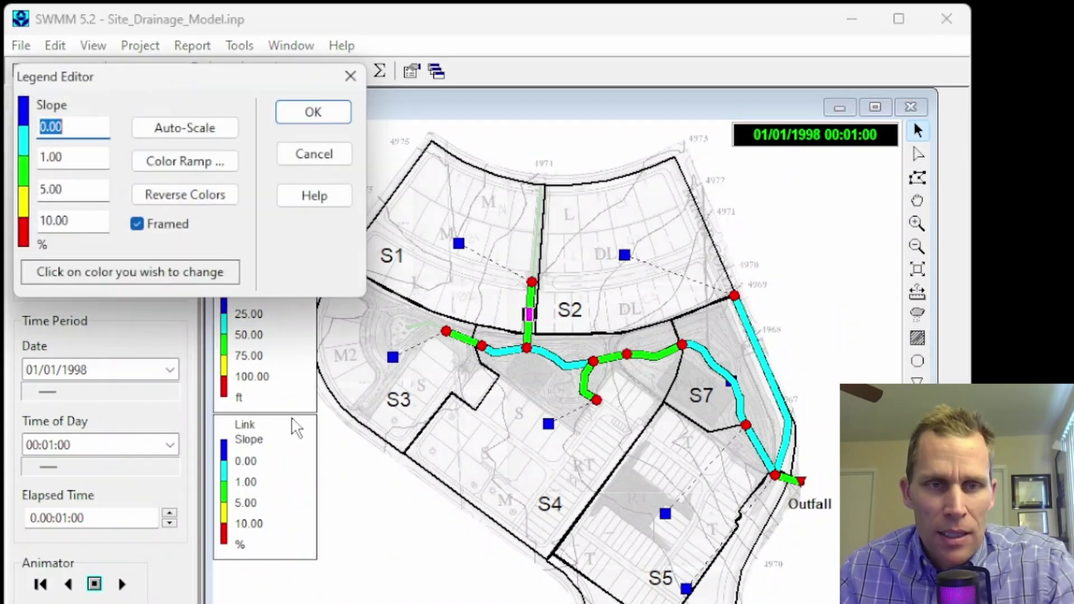
{"action": "left_click", "coordinate": [351, 79]}
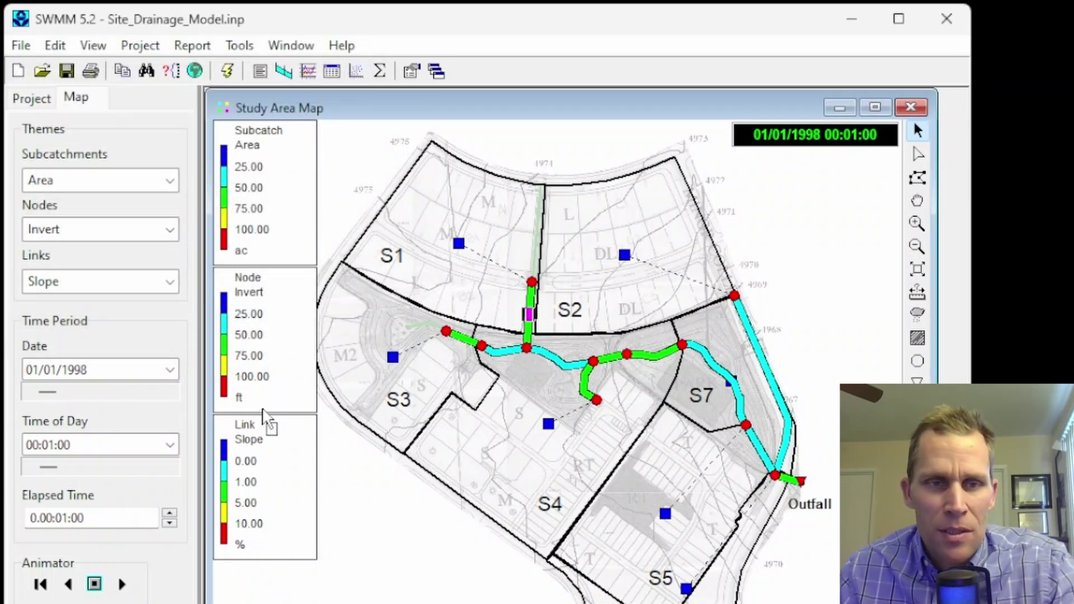
Set the Links and Subcatchments colour themes to None
{"action": "left_click", "coordinate": [169, 281]}
{"action": "left_click", "coordinate": [124, 305]}
{"action": "left_click", "coordinate": [169, 180]}
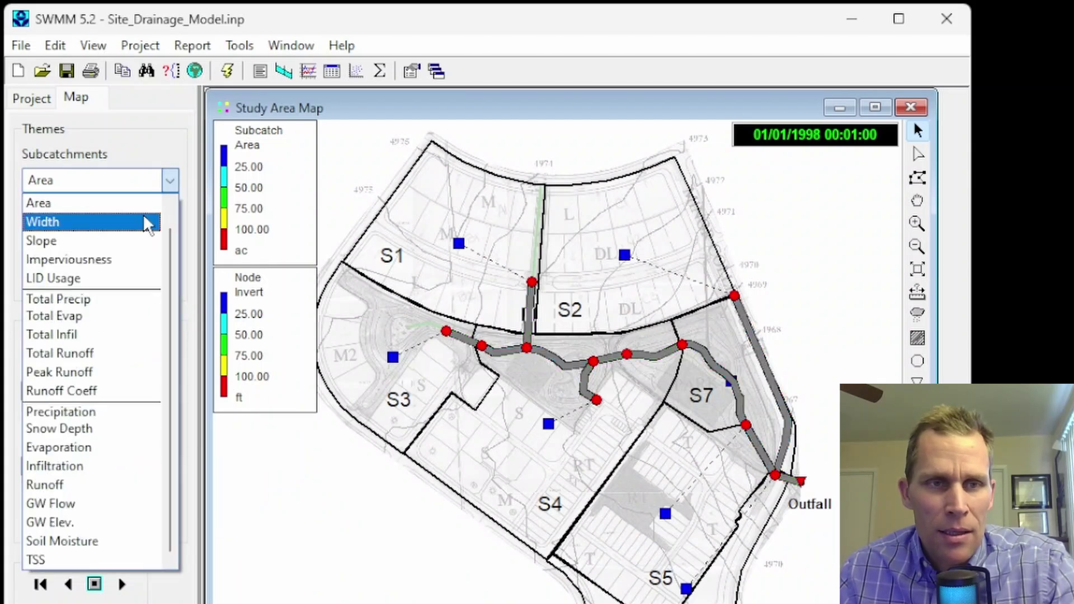
{"action": "scroll", "coordinate": [67, 212], "scroll_direction": "up", "scroll_amount": 1}
{"action": "left_click", "coordinate": [64, 205]}
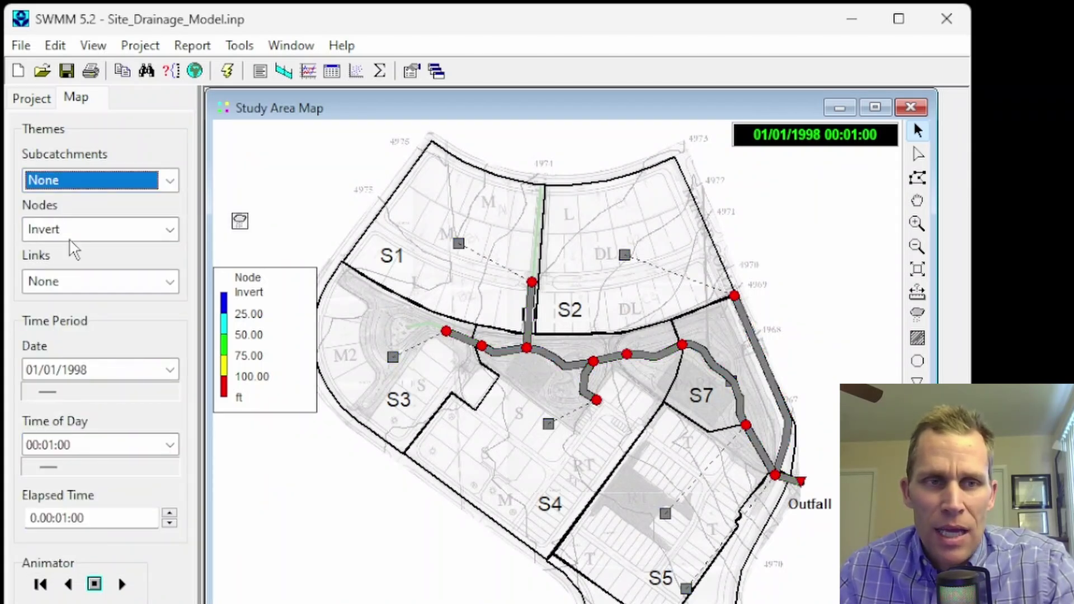
Confirm the theme choices and move the Node Invert legend to the map's bottom-left
{"action": "left_click", "coordinate": [164, 180]}
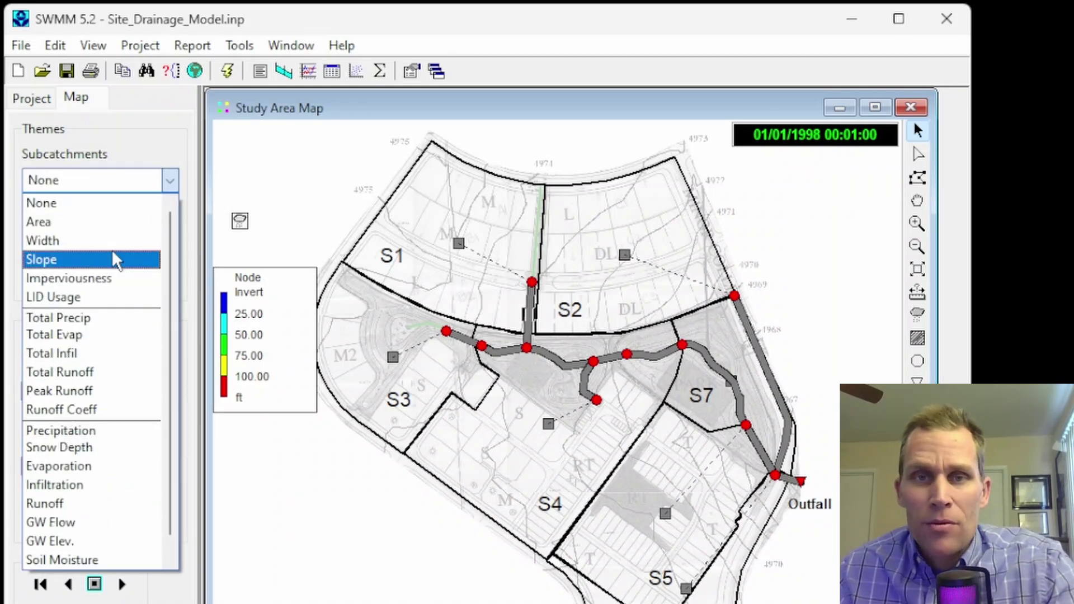
{"action": "left_click", "coordinate": [149, 116]}
{"action": "left_click", "coordinate": [170, 282]}
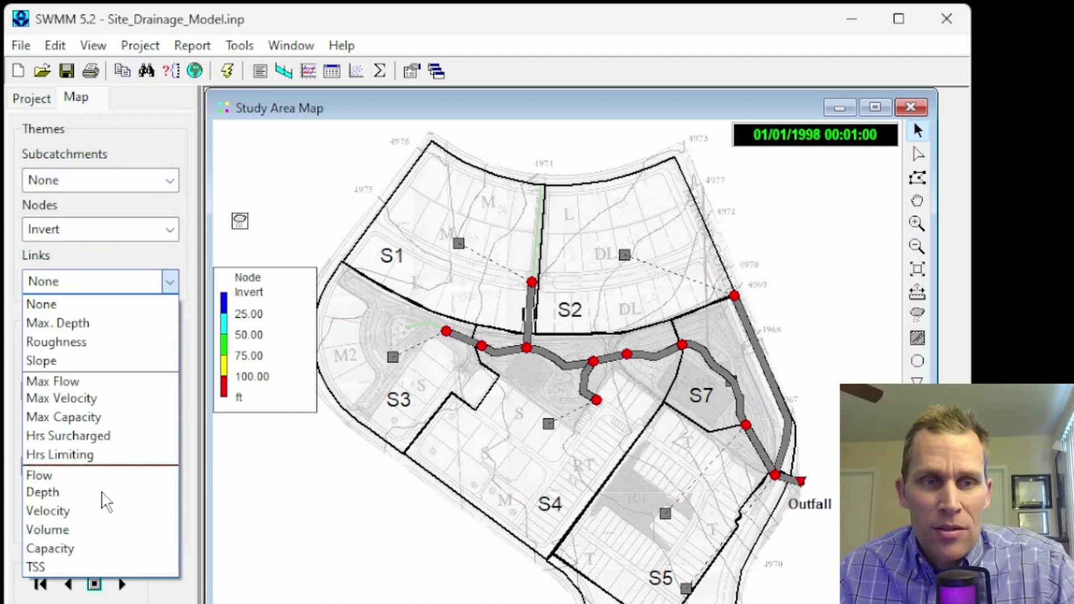
{"action": "left_click", "coordinate": [132, 278]}
{"action": "left_click", "coordinate": [170, 230]}
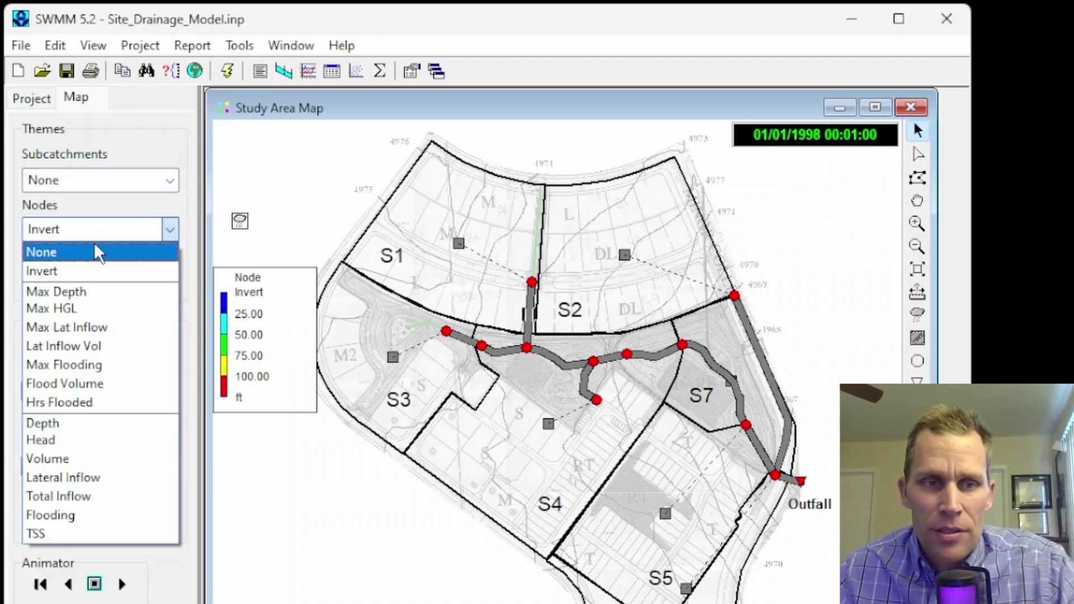
{"action": "left_click", "coordinate": [153, 202]}
{"action": "left_click_drag", "start_coordinate": [287, 313], "coordinate": [305, 158]}
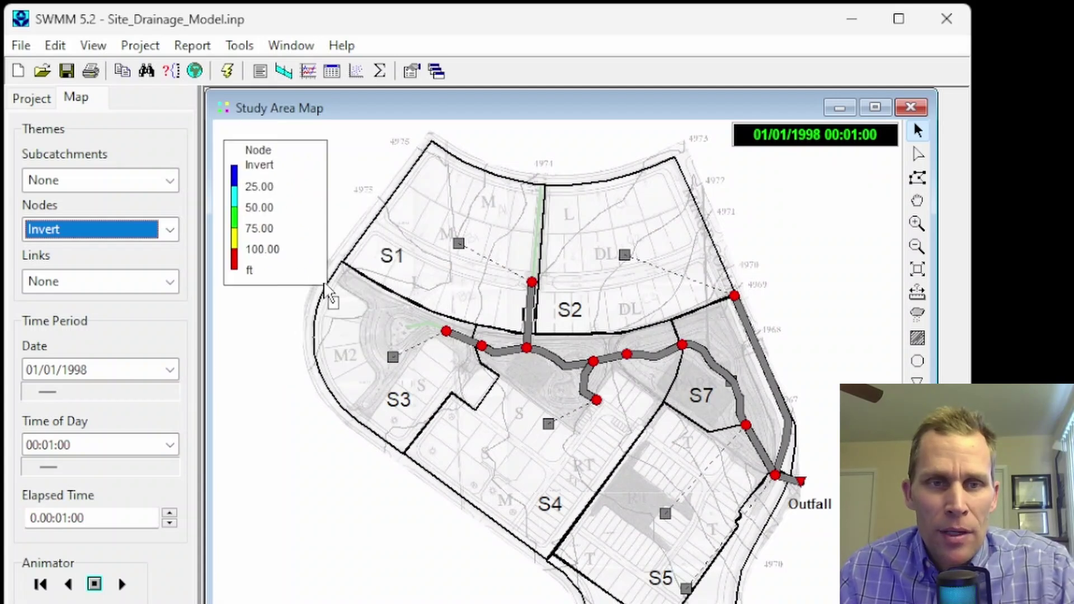
{"action": "left_click_drag", "start_coordinate": [323, 280], "coordinate": [323, 598]}
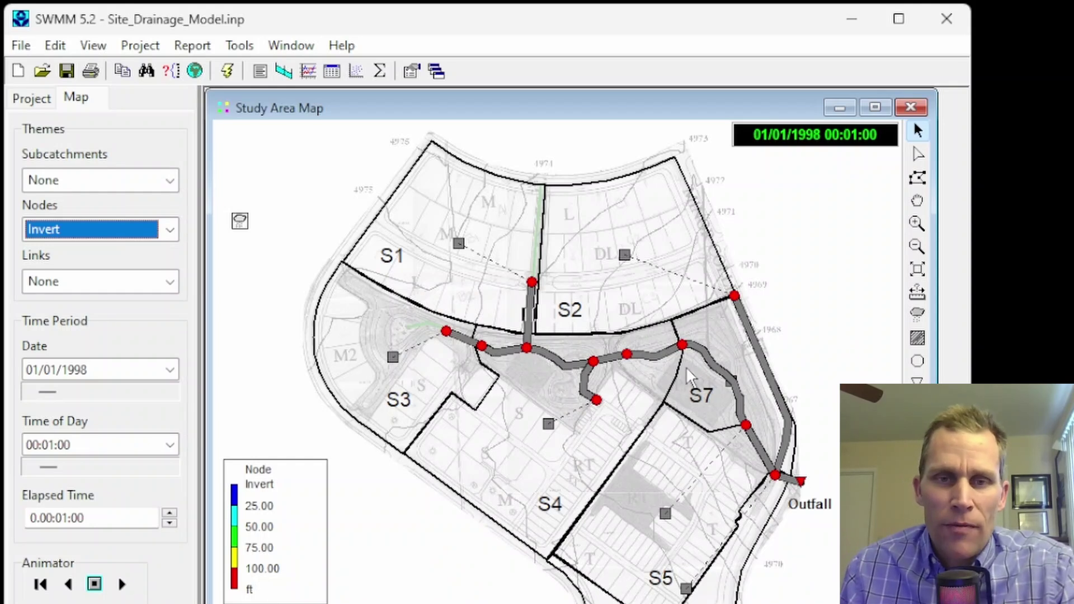
Auto-scale the Node Invert legend breaks to the actual invert range
{"action": "double_click", "coordinate": [306, 524]}
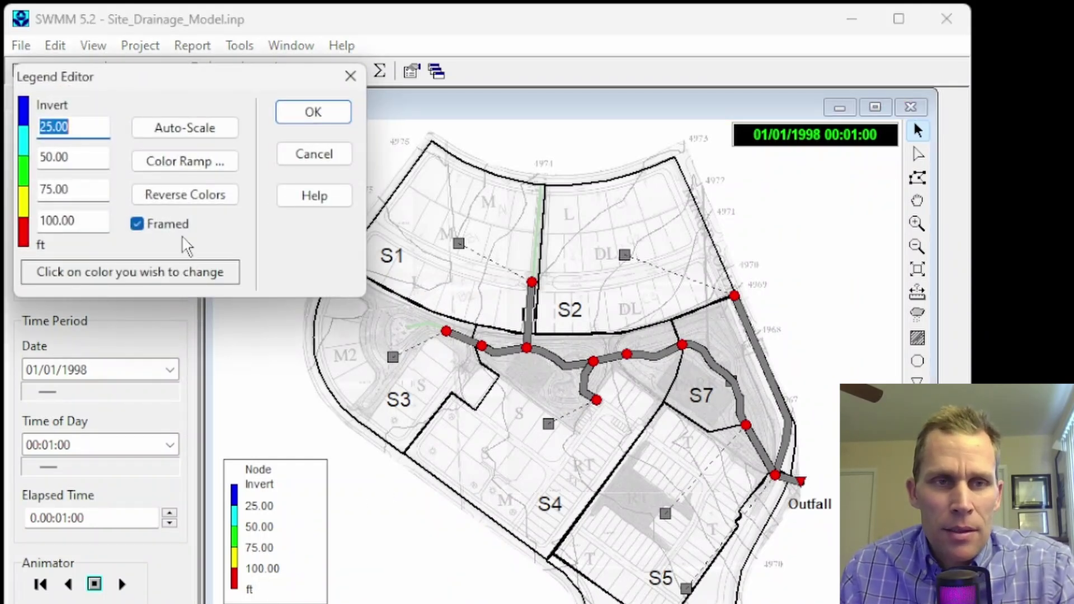
{"action": "left_click", "coordinate": [180, 134]}
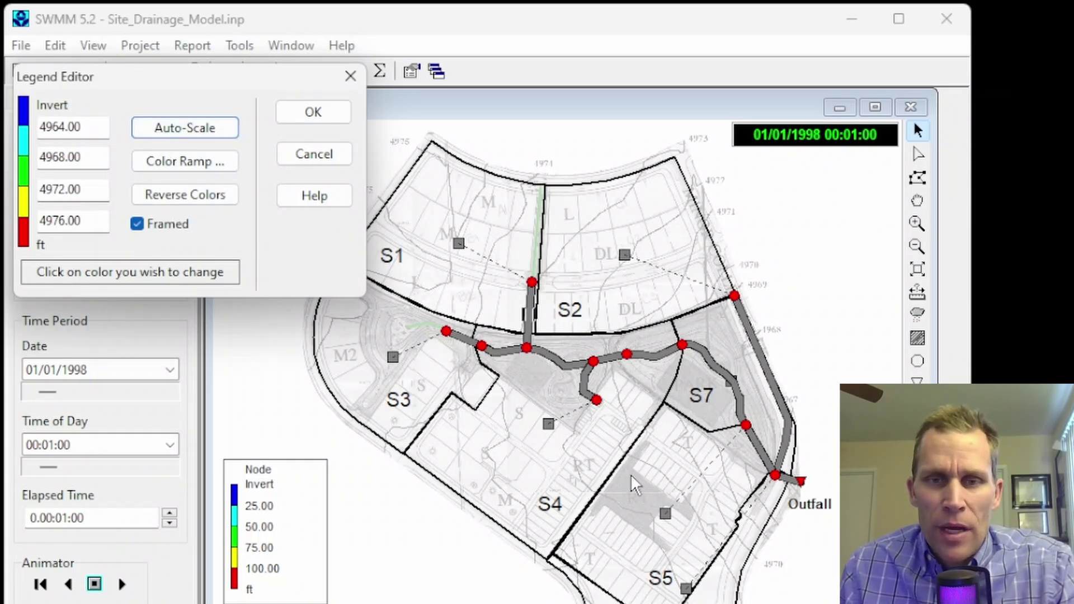
{"action": "left_click", "coordinate": [311, 115]}
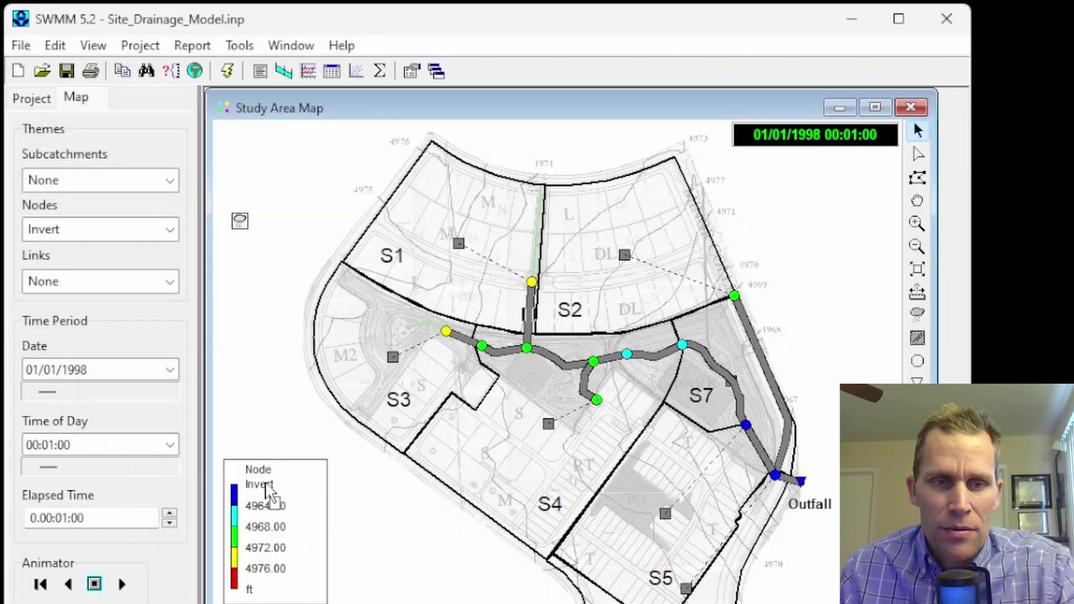
Change the Node Invert legend's colour ramp to Yellow
{"action": "double_click", "coordinate": [301, 476]}
{"action": "left_click_drag", "start_coordinate": [219, 75], "coordinate": [274, 157]}
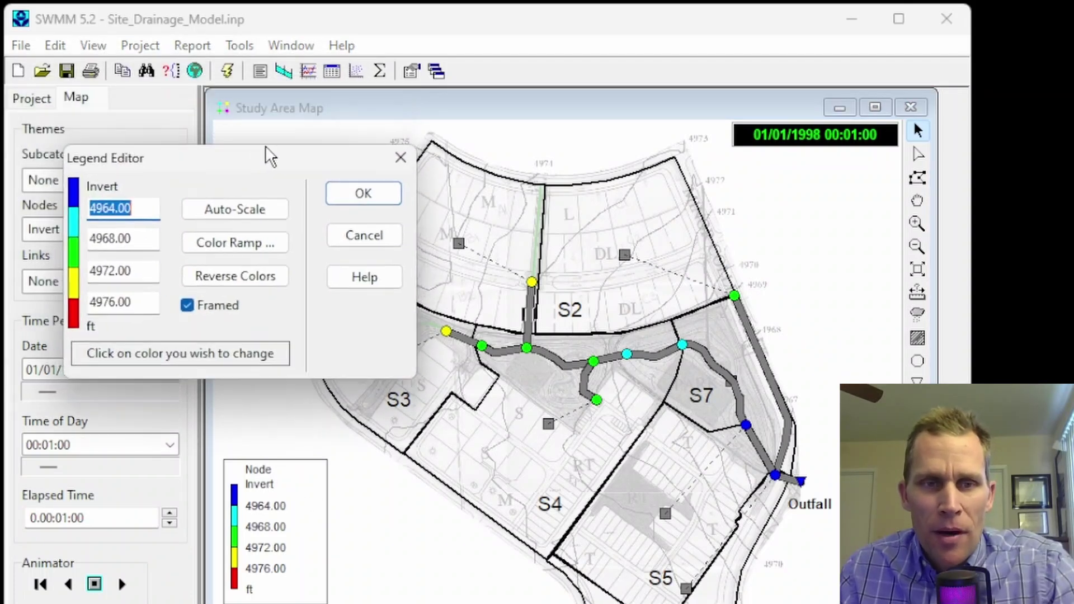
{"action": "left_click", "coordinate": [251, 241]}
{"action": "left_click", "coordinate": [317, 271]}
{"action": "left_click", "coordinate": [224, 310]}
{"action": "left_click", "coordinate": [314, 271]}
{"action": "left_click", "coordinate": [267, 331]}
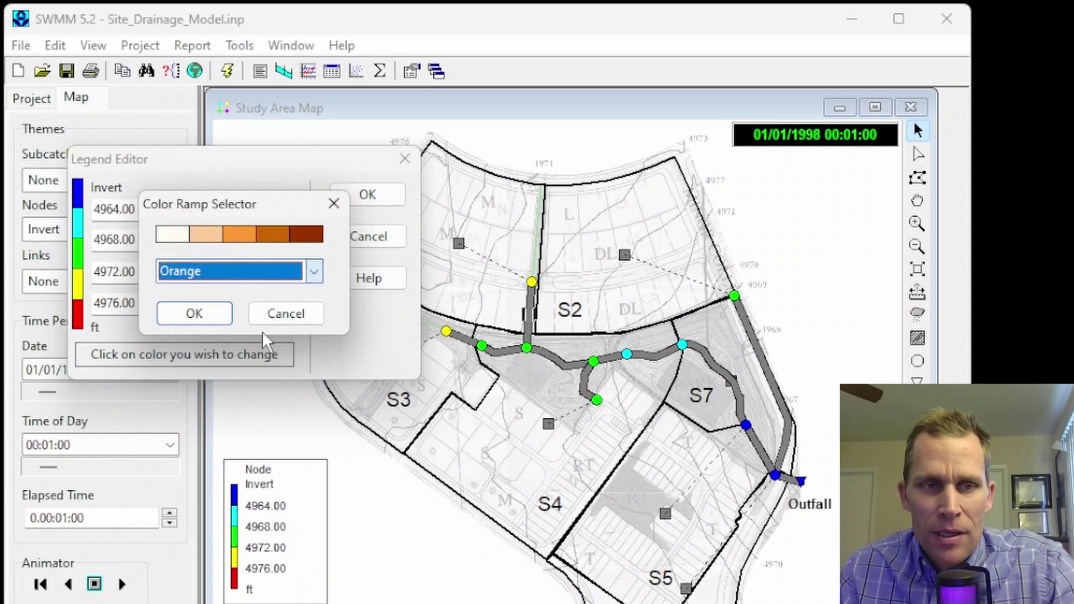
{"action": "left_click", "coordinate": [315, 271]}
{"action": "left_click", "coordinate": [263, 347]}
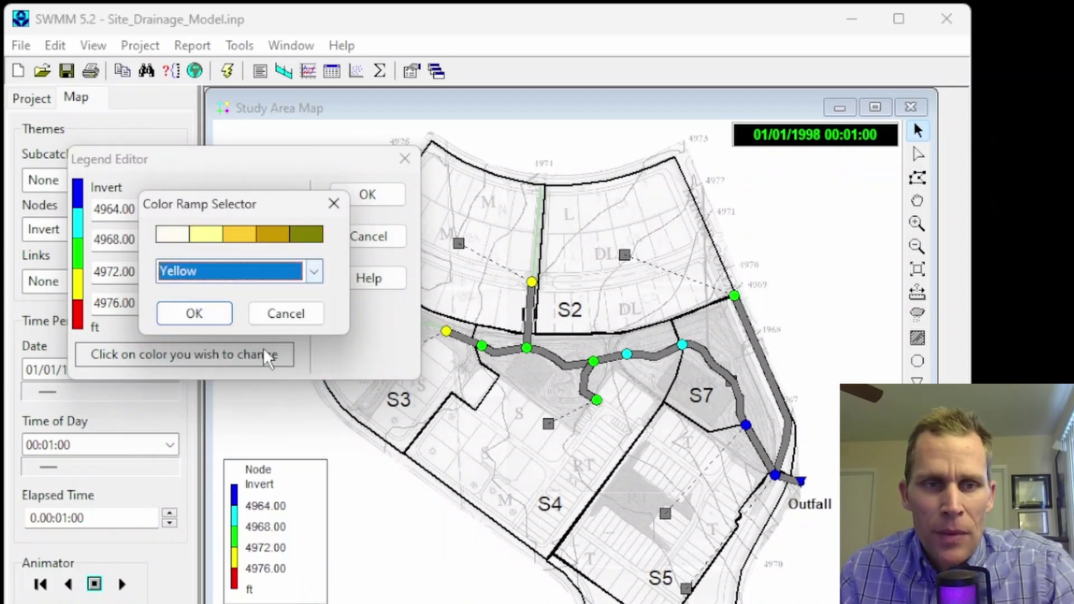
{"action": "left_click", "coordinate": [205, 315]}
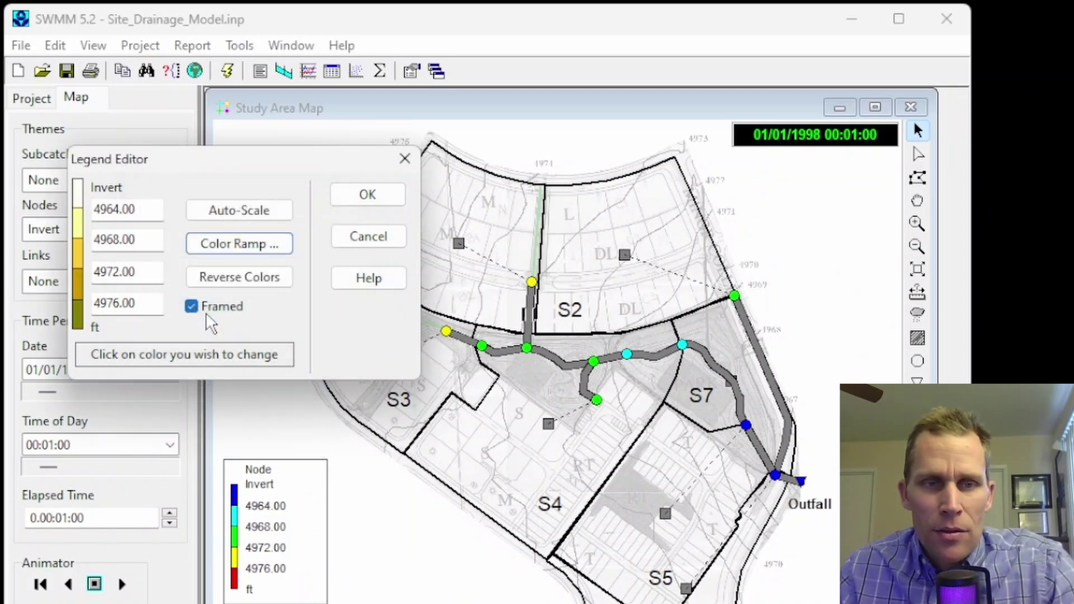
Reverse the colours twice to keep cream first, and remove the legend frame
{"action": "left_click", "coordinate": [240, 280]}
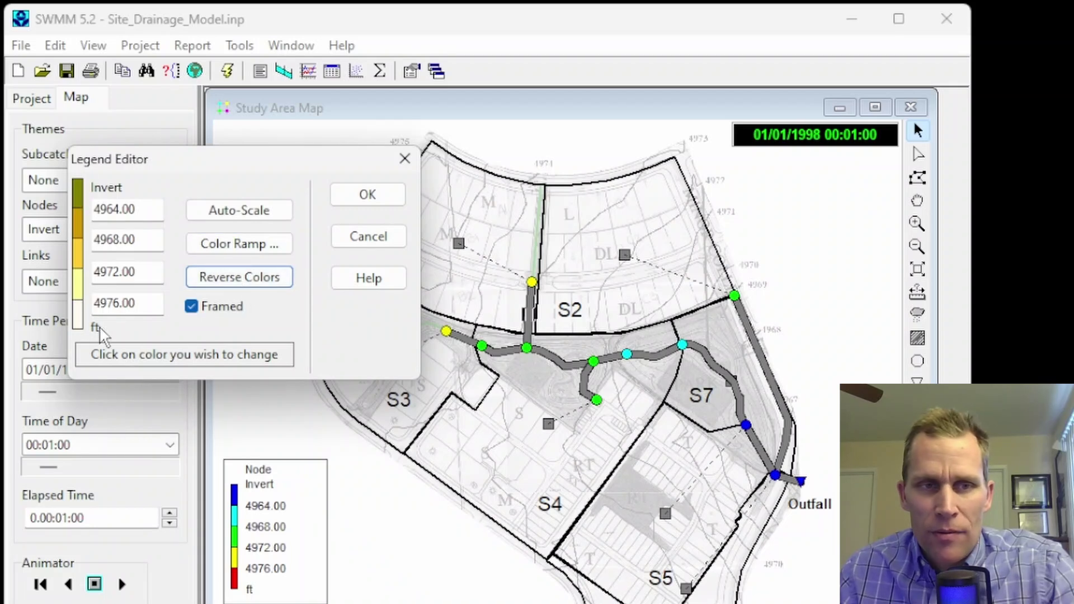
{"action": "left_click", "coordinate": [214, 276]}
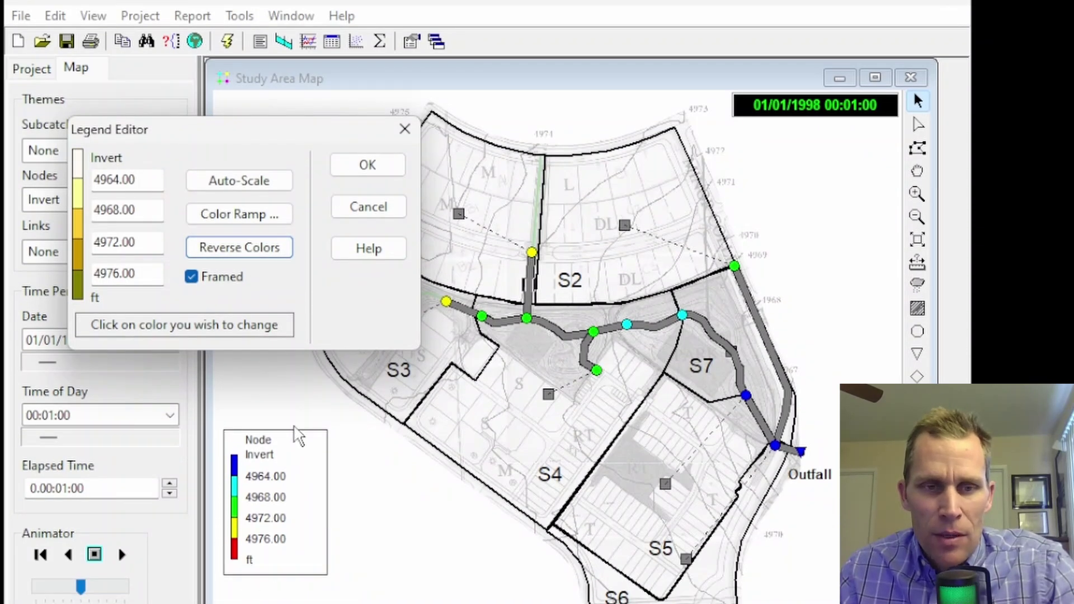
{"action": "left_click", "coordinate": [193, 278]}
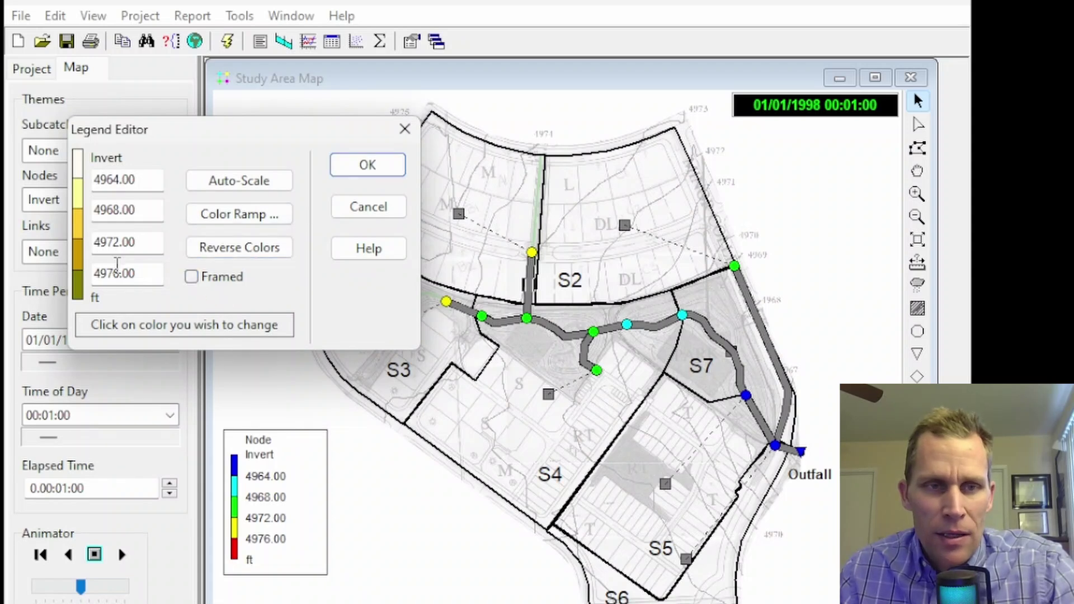
{"action": "left_click", "coordinate": [348, 171]}
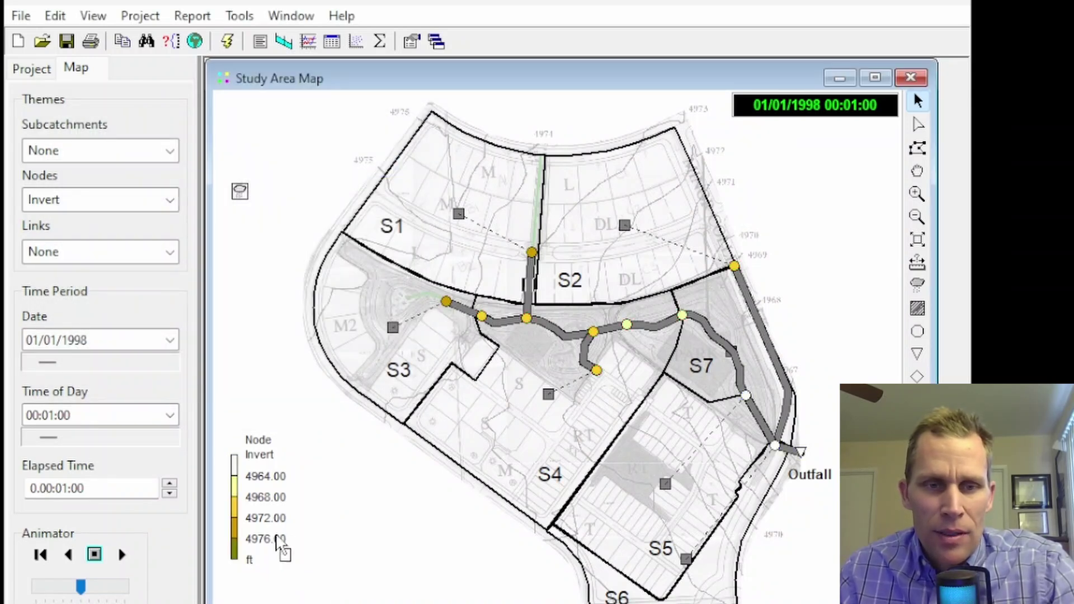
Reframe the node legend, recolour its highest and third invert classes, then set the node theme to None
{"action": "double_click", "coordinate": [288, 510]}
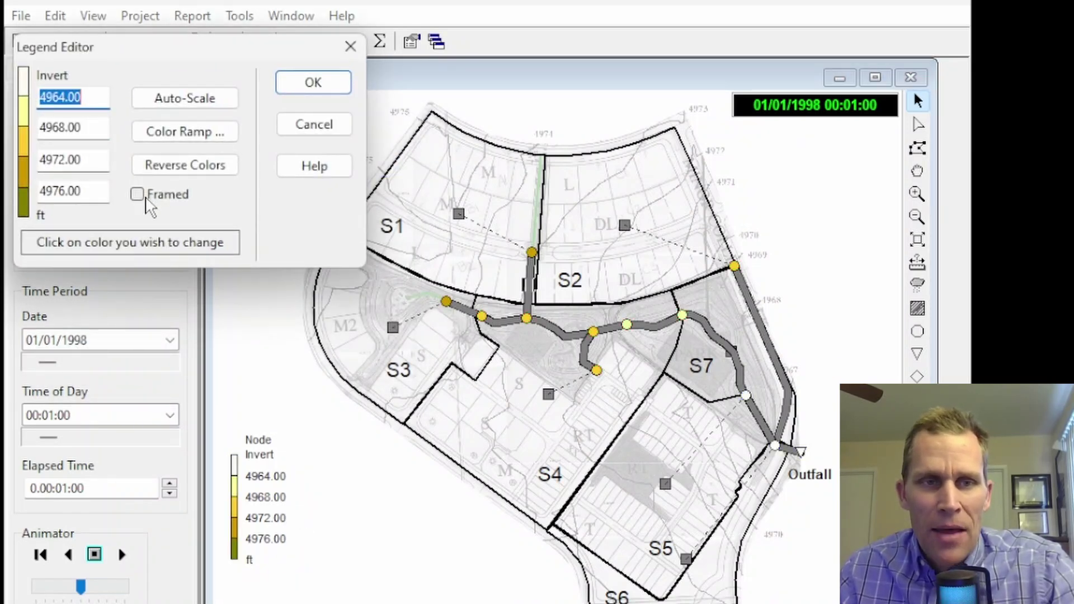
{"action": "left_click", "coordinate": [146, 198]}
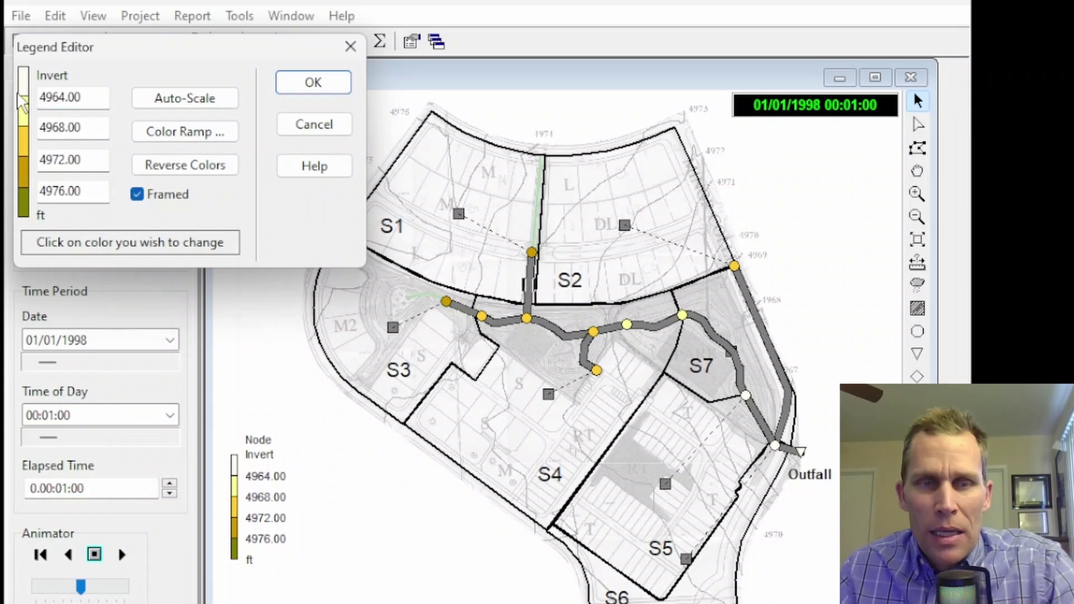
{"action": "left_click", "coordinate": [24, 211]}
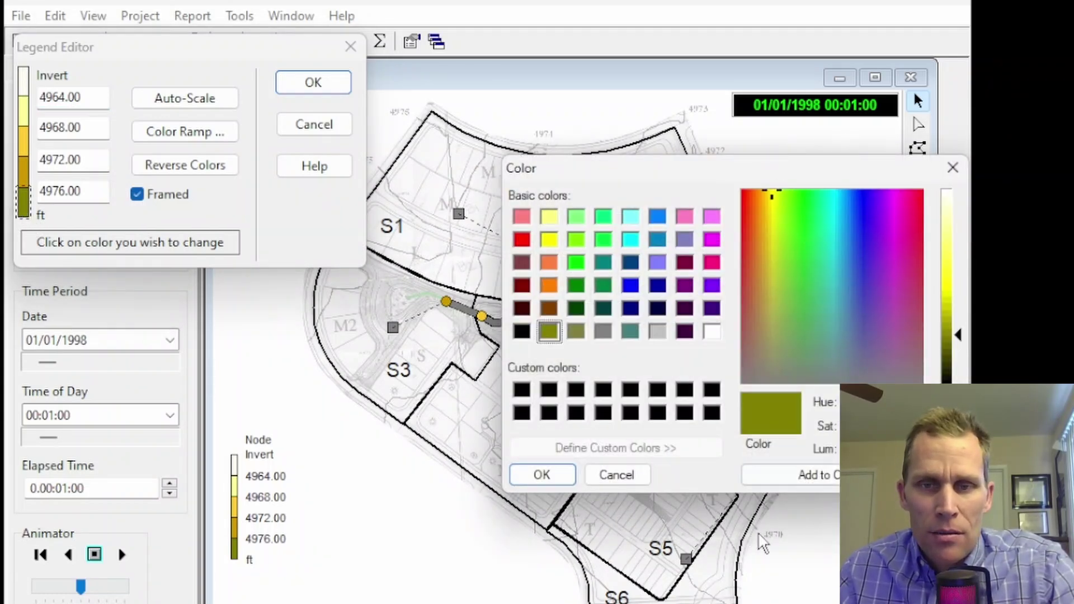
{"action": "left_click", "coordinate": [545, 475]}
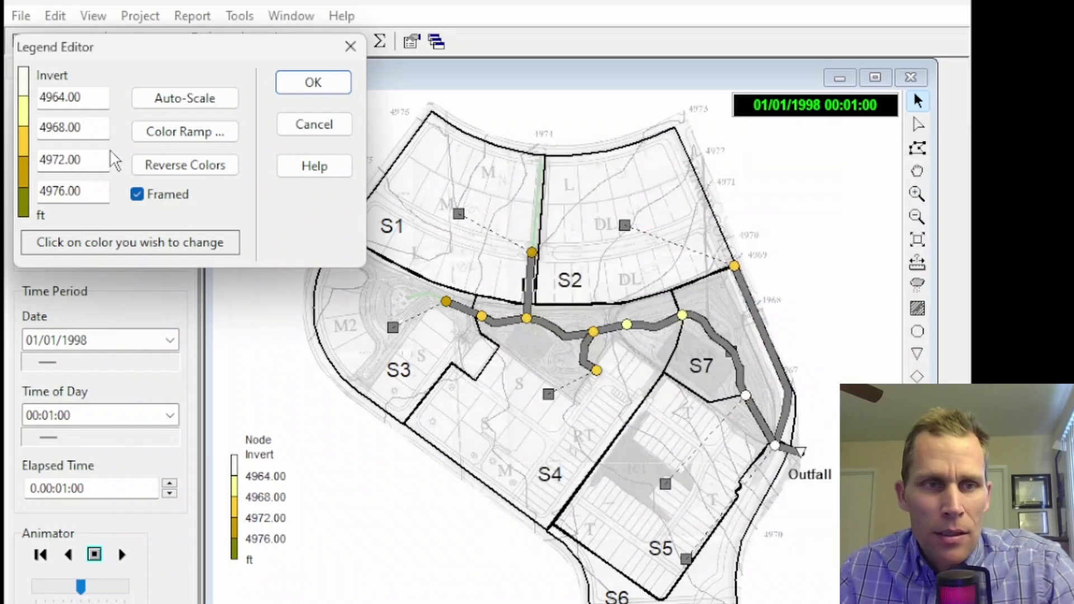
{"action": "left_click", "coordinate": [24, 143]}
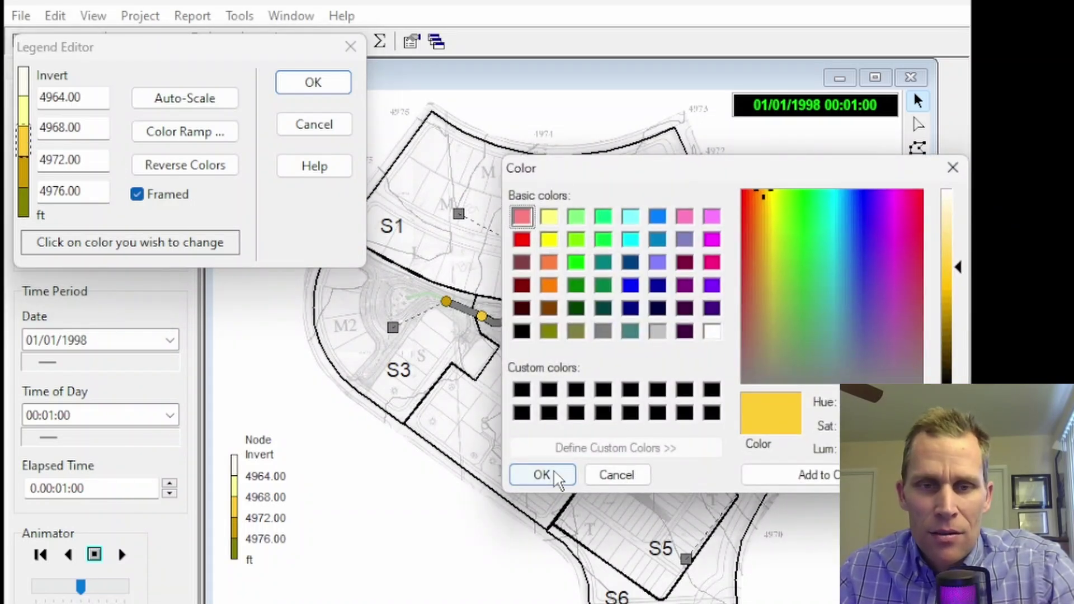
{"action": "left_click", "coordinate": [545, 475]}
{"action": "left_click", "coordinate": [338, 84]}
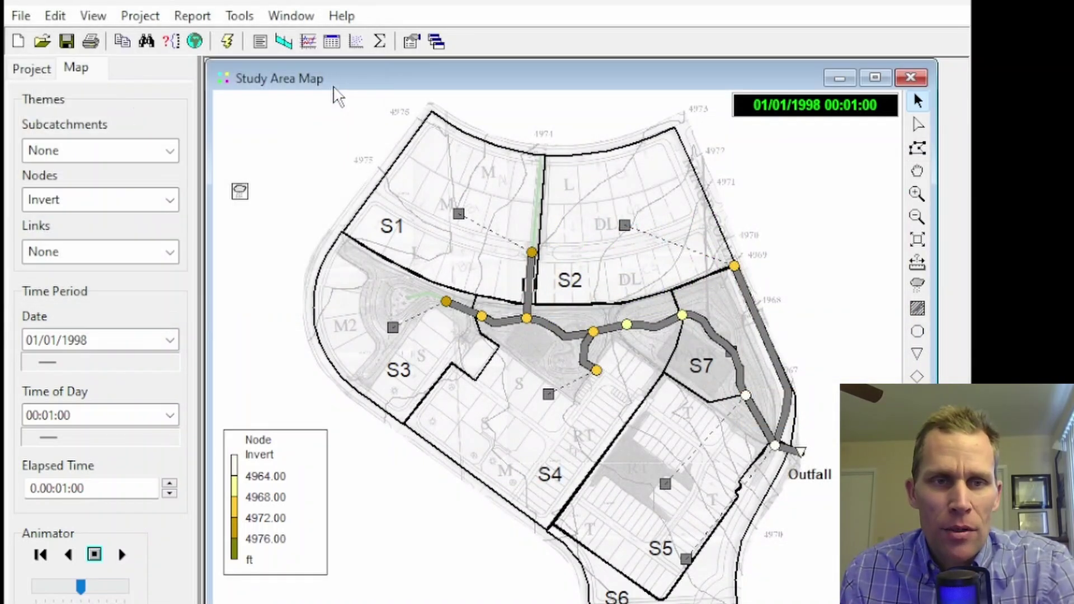
{"action": "left_click", "coordinate": [170, 206]}
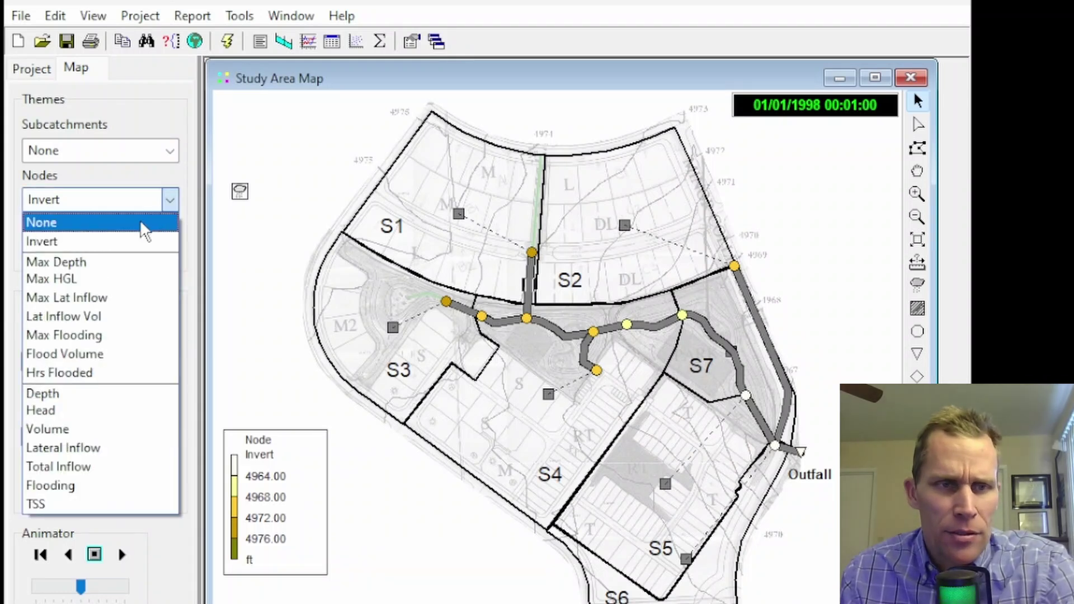
{"action": "left_click", "coordinate": [144, 225]}
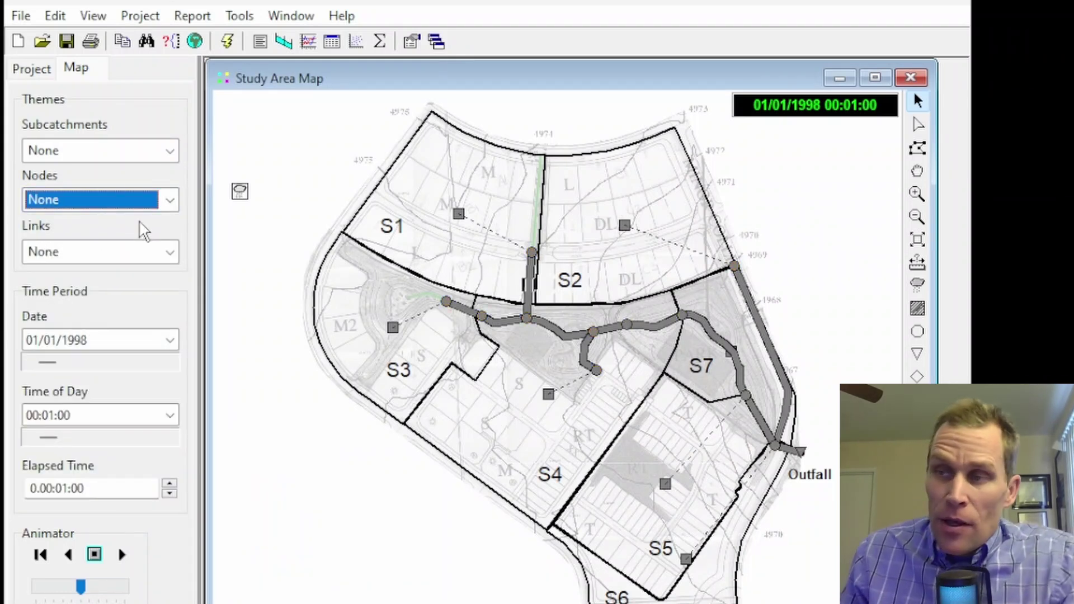
Auto-size the study area map to fill its window using View > Dimensions
{"action": "left_click", "coordinate": [103, 17]}
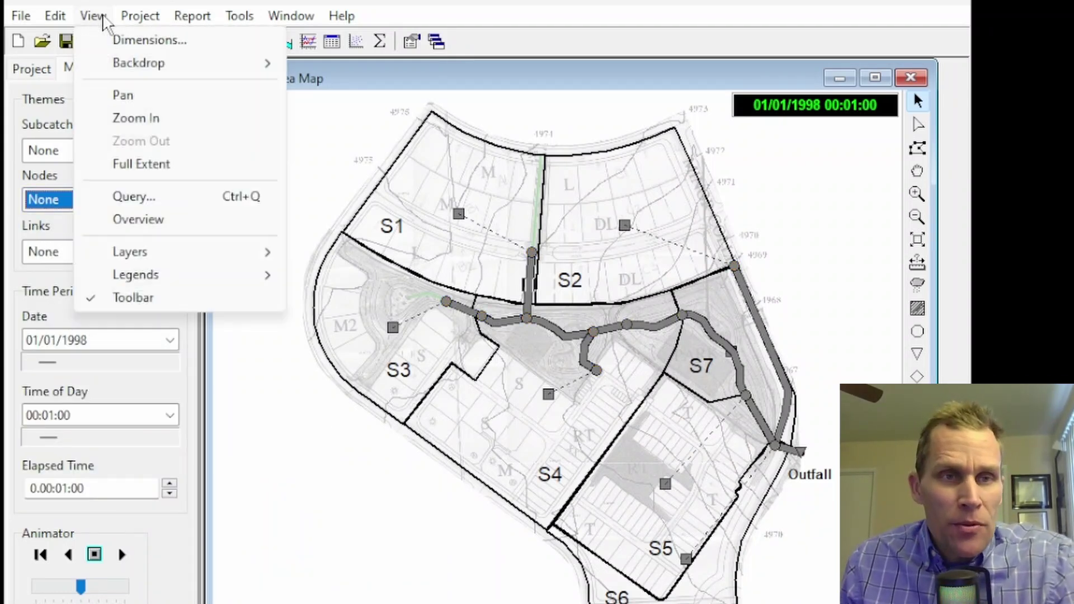
{"action": "left_click", "coordinate": [121, 40]}
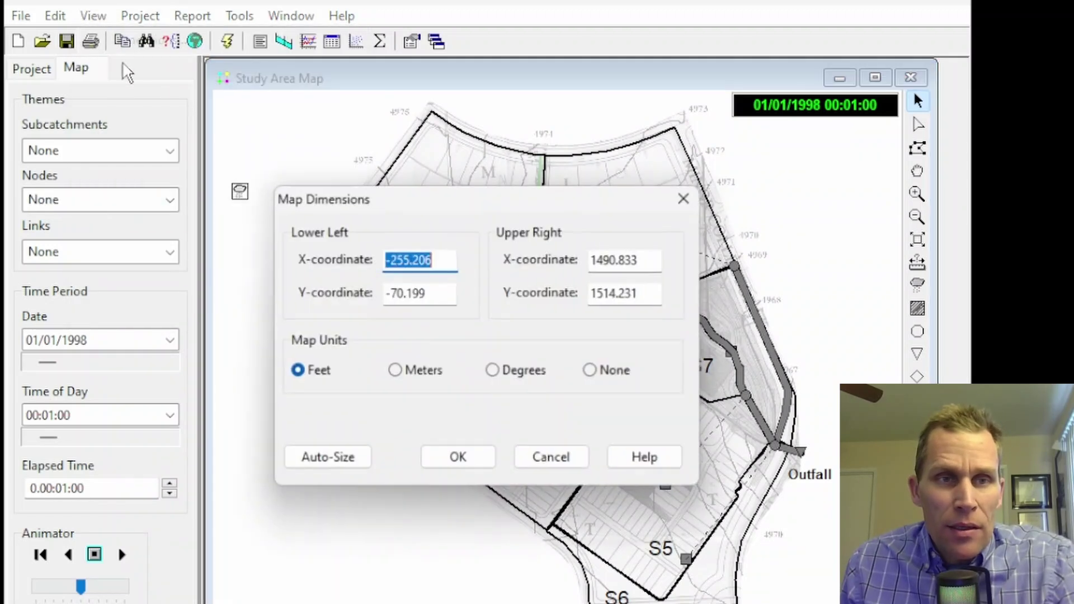
{"action": "left_click_drag", "start_coordinate": [403, 208], "coordinate": [308, 110]}
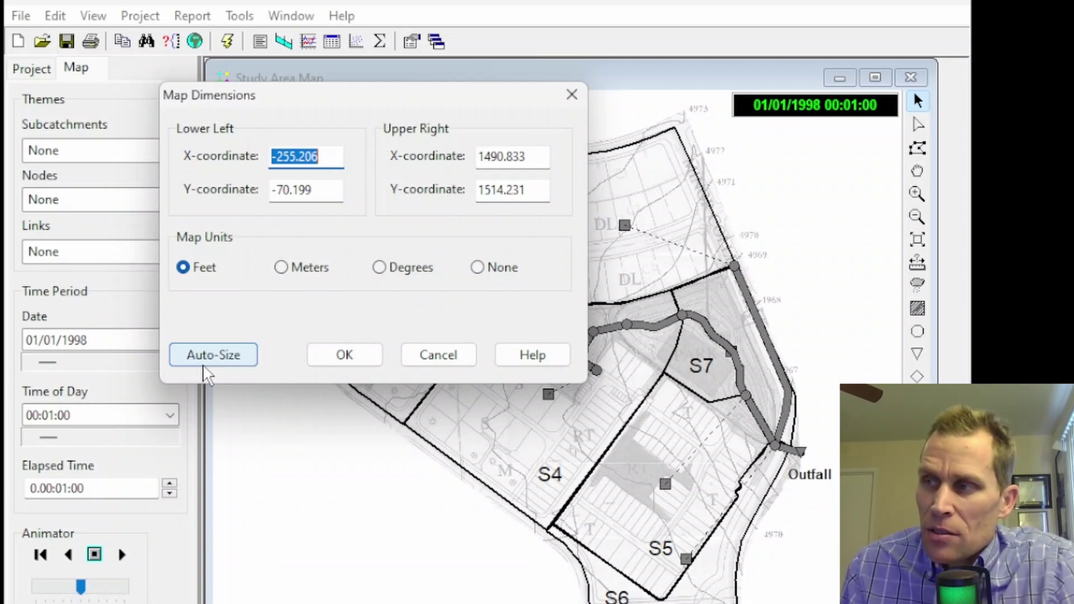
{"action": "left_click", "coordinate": [219, 354]}
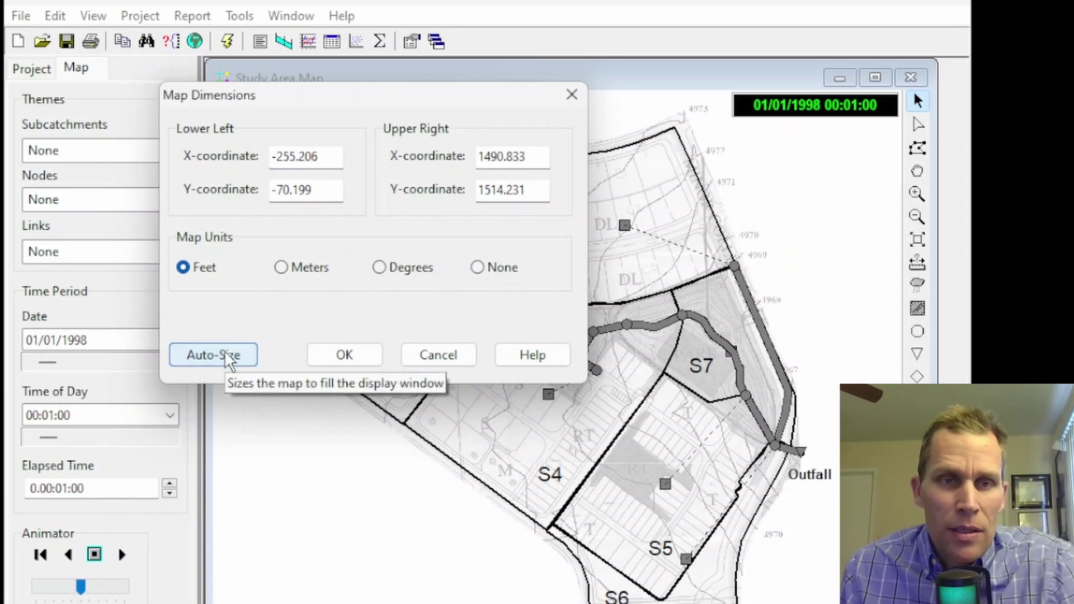
{"action": "left_click", "coordinate": [343, 358]}
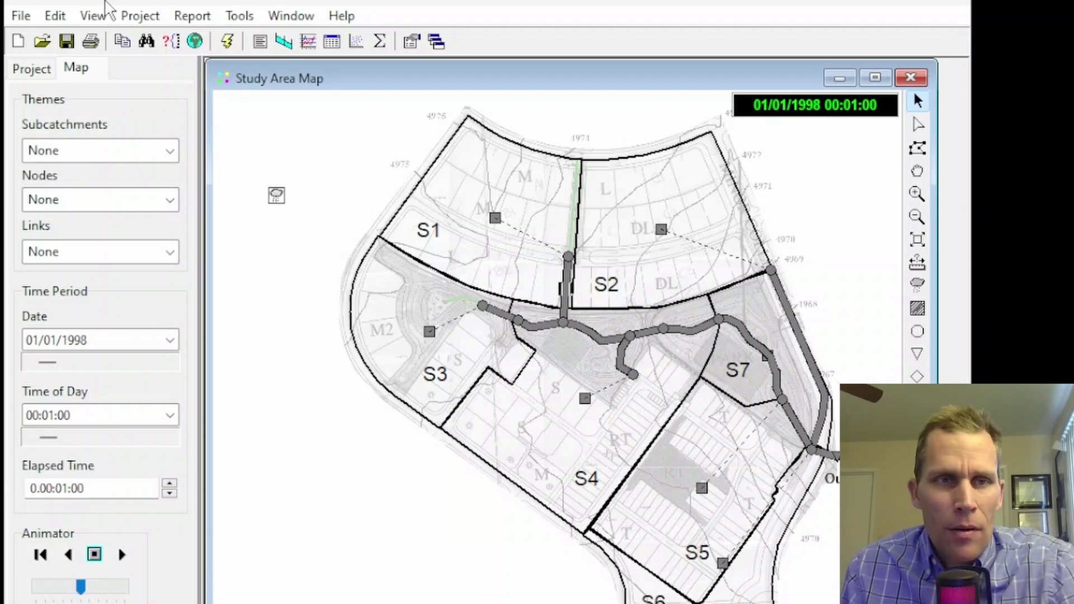
Reopen the Map Dimensions dialog and move it aside
{"action": "left_click", "coordinate": [89, 16]}
{"action": "left_click", "coordinate": [126, 39]}
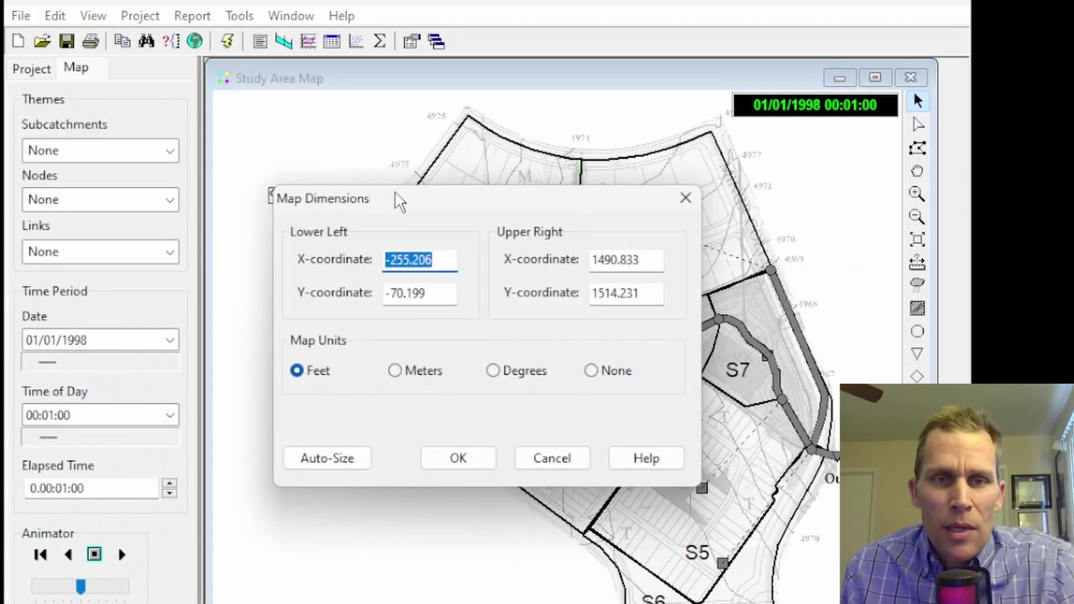
{"action": "left_click_drag", "start_coordinate": [407, 202], "coordinate": [337, 210]}
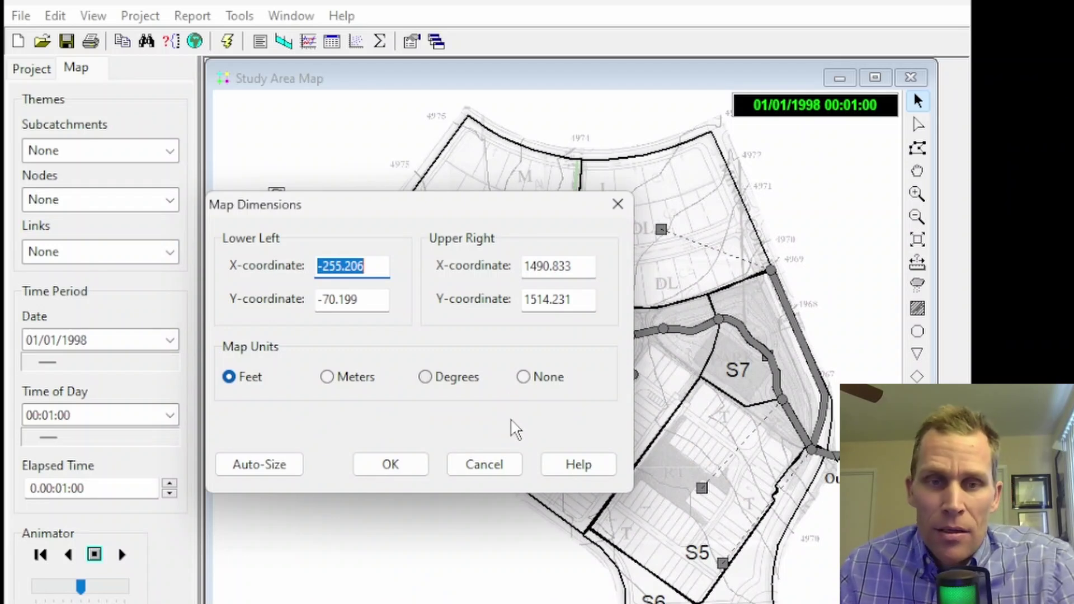
Cancel Map Dimensions unchanged and set the status bar's Auto-Length to On
{"action": "left_click", "coordinate": [484, 465]}
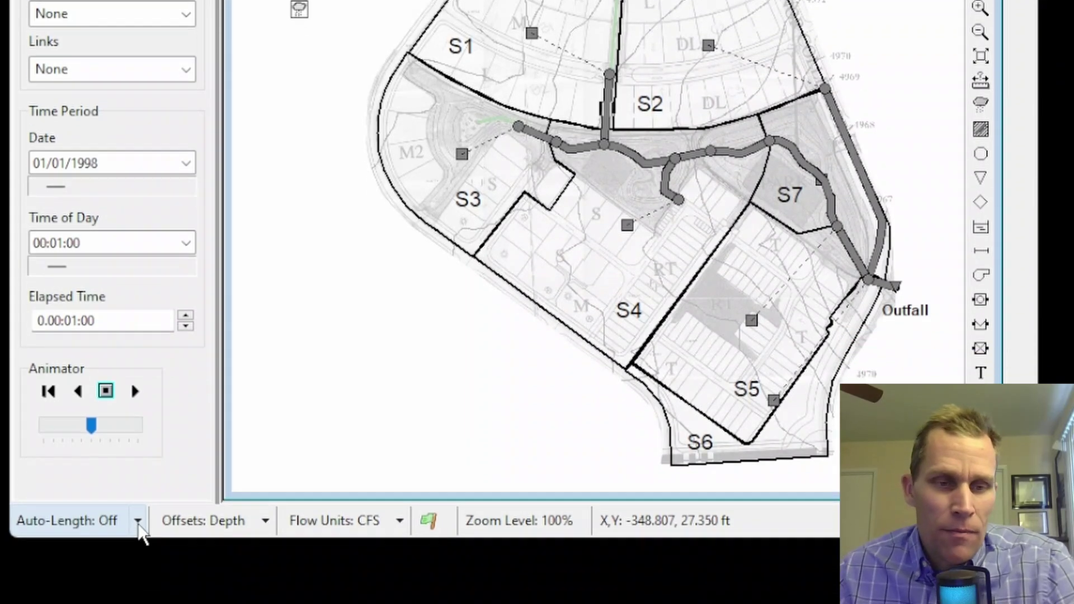
{"action": "left_click", "coordinate": [138, 575]}
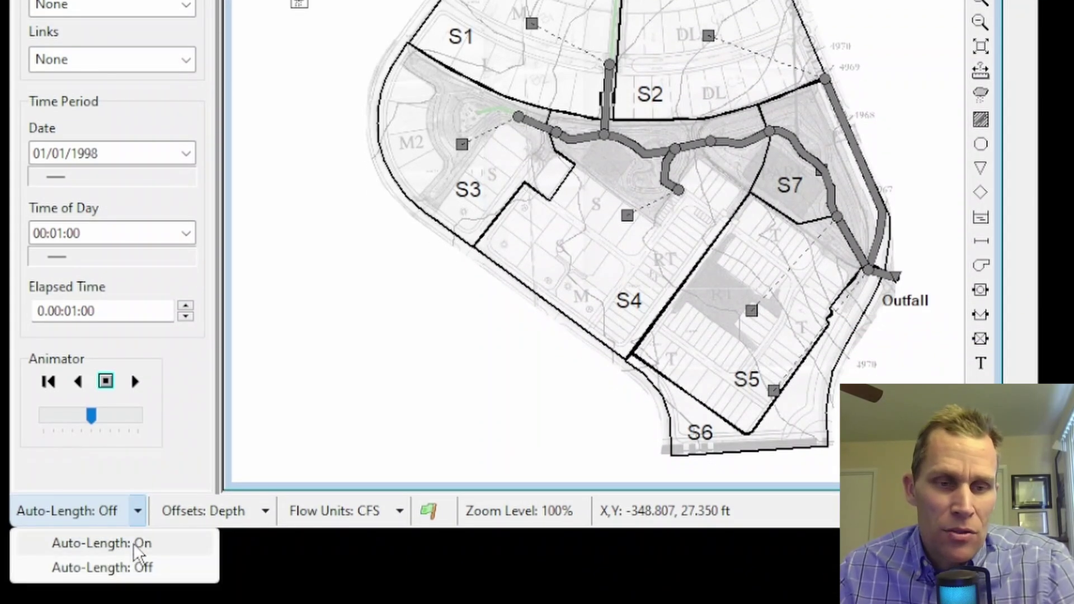
{"action": "left_click", "coordinate": [140, 543]}
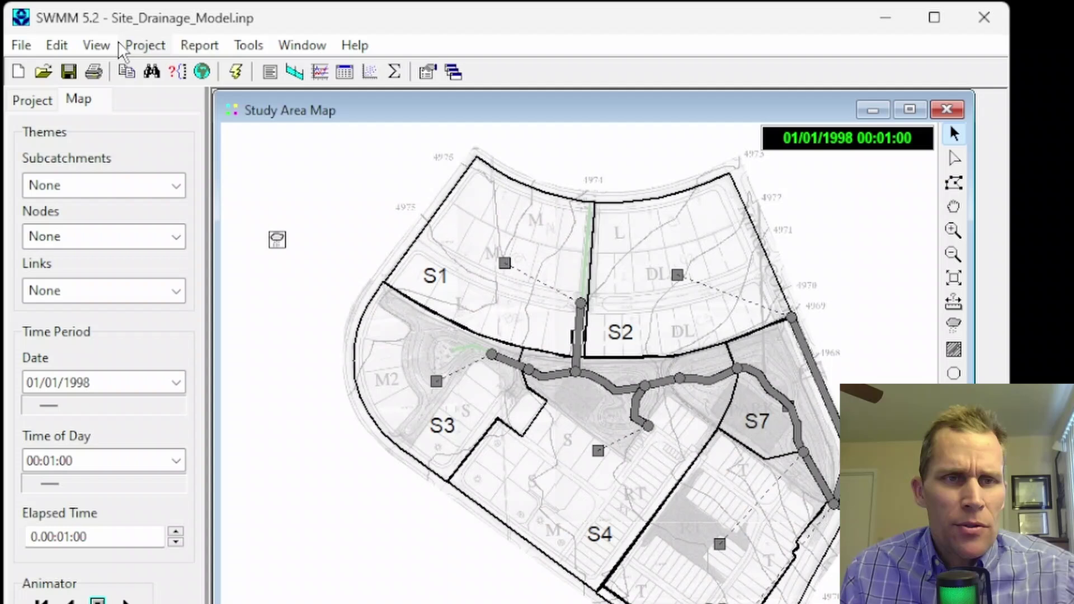
Close the View > Backdrop menu without choosing anything
{"action": "left_click", "coordinate": [100, 21]}
{"action": "mouse_move", "coordinate": [136, 102]}
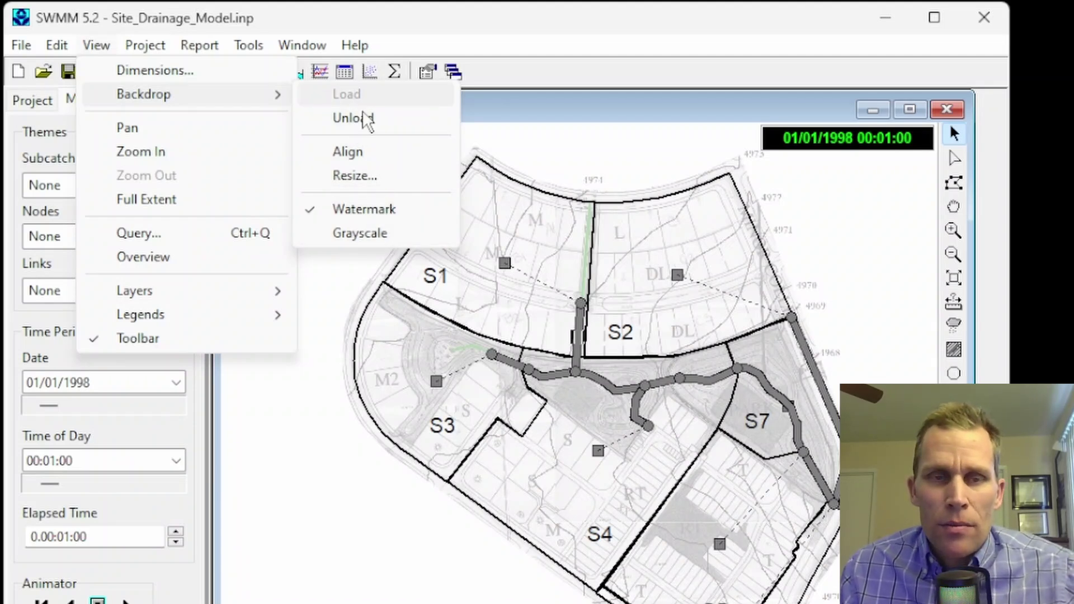
{"action": "left_click", "coordinate": [353, 76]}
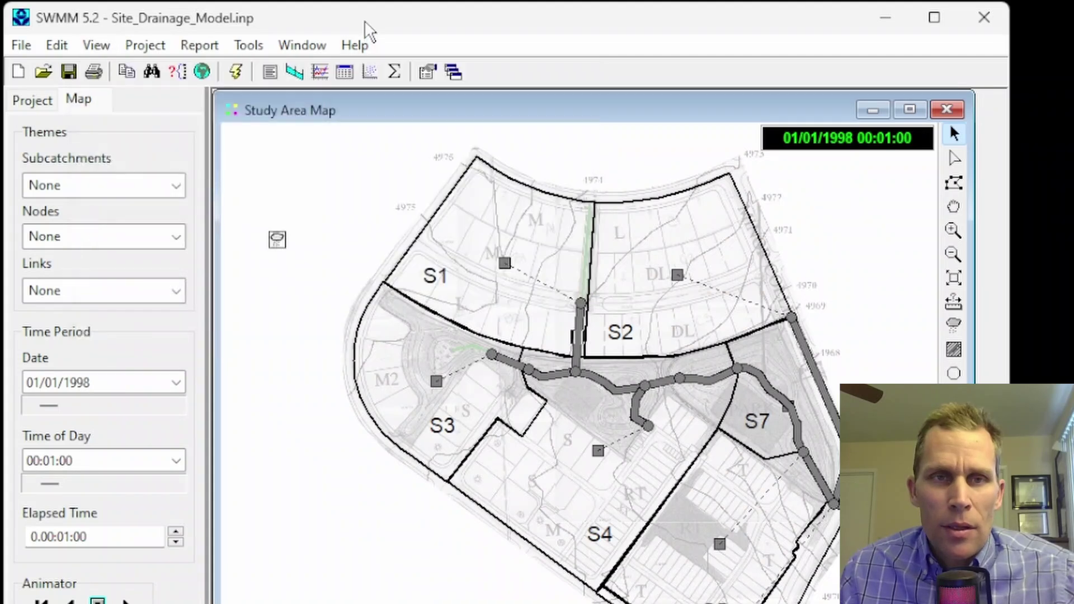
Start a new blank project, discarding the current simulation results unsaved
{"action": "left_click", "coordinate": [18, 71]}
{"action": "left_click", "coordinate": [548, 421]}
{"action": "left_click", "coordinate": [133, 47]}
Choose backdrop_image.jpg as the file in View > Backdrop > Load
{"action": "mouse_move", "coordinate": [106, 47]}
{"action": "mouse_move", "coordinate": [156, 95]}
{"action": "left_click", "coordinate": [344, 97]}
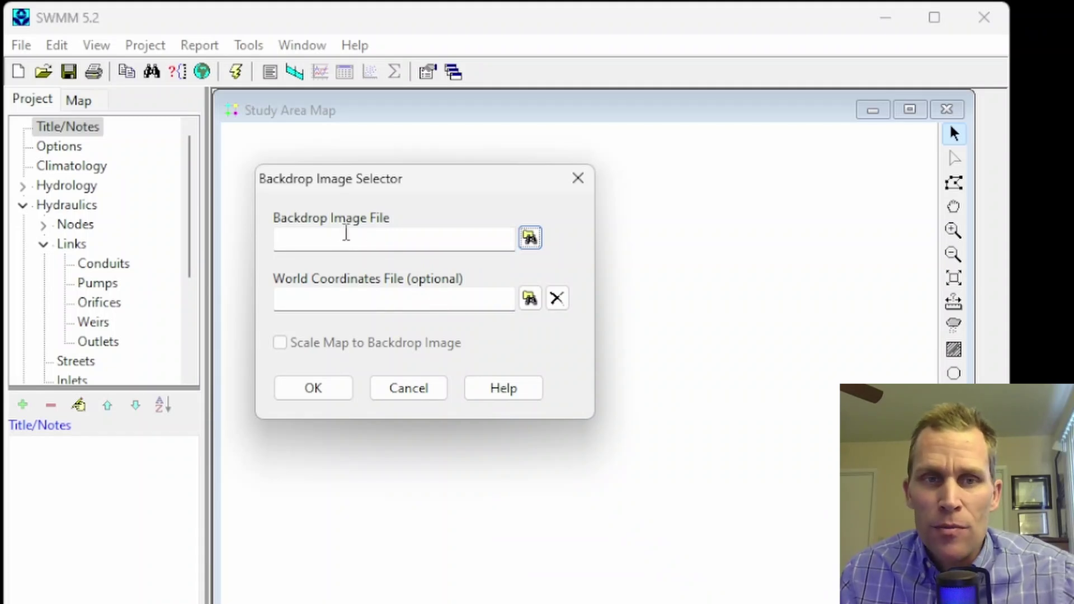
{"action": "left_click", "coordinate": [528, 238]}
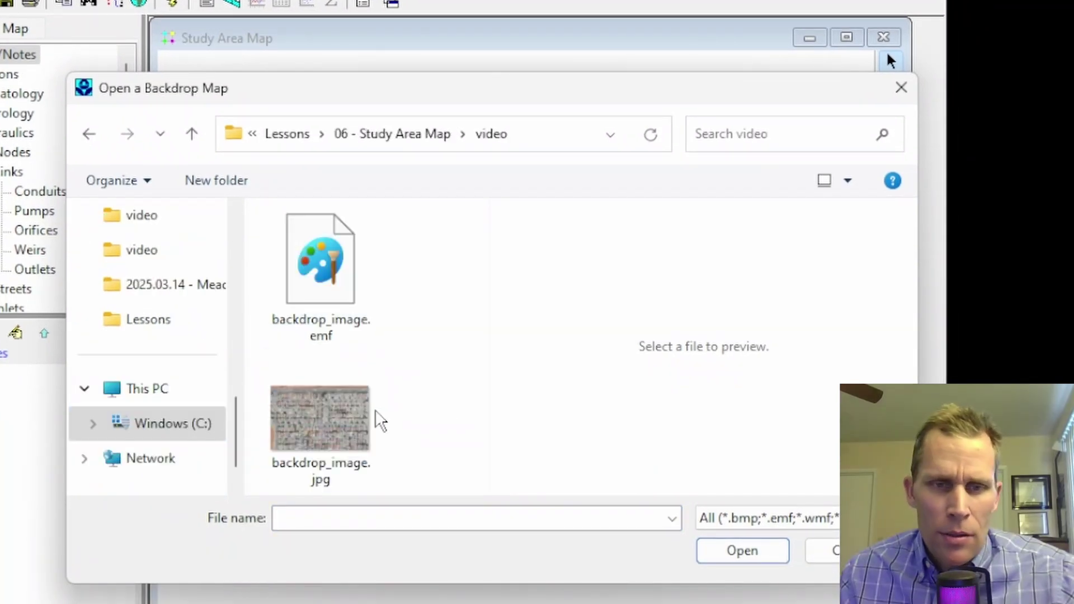
{"action": "double_click", "coordinate": [352, 419]}
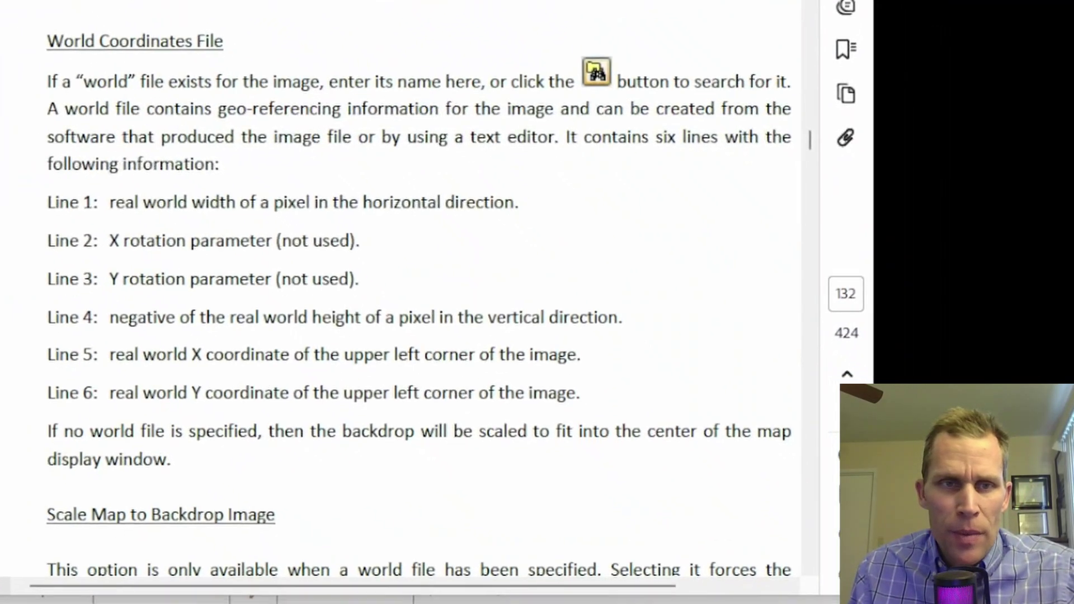
Highlight the manual's World Coordinates File heading and the Line 1 and Line 6 descriptions
{"action": "left_click_drag", "start_coordinate": [45, 44], "coordinate": [223, 44]}
{"action": "left_click", "coordinate": [132, 197]}
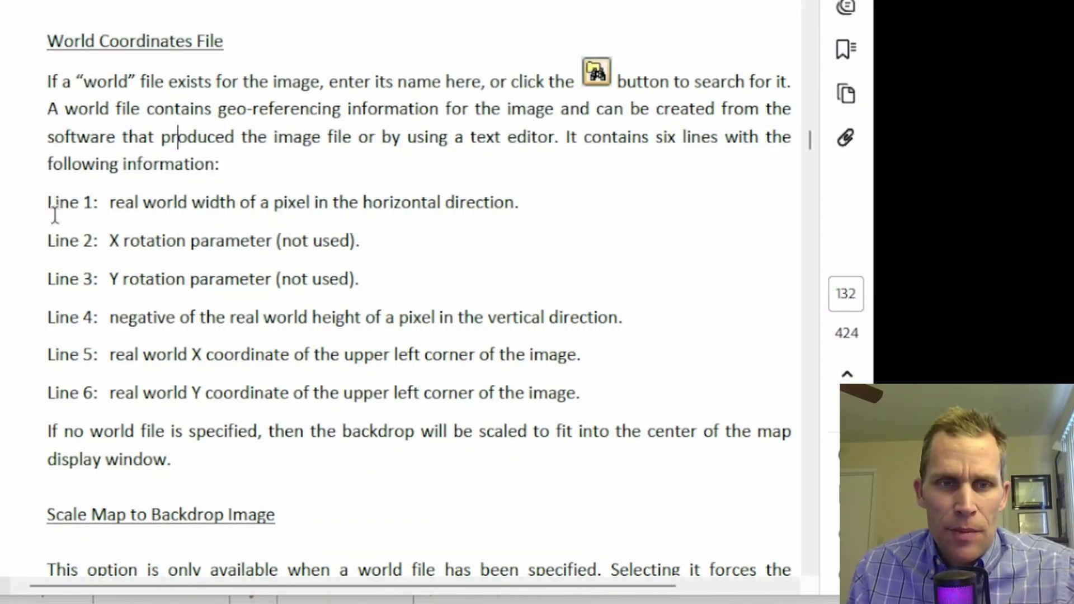
{"action": "left_click_drag", "start_coordinate": [48, 209], "coordinate": [98, 206]}
{"action": "left_click_drag", "start_coordinate": [48, 396], "coordinate": [103, 407]}
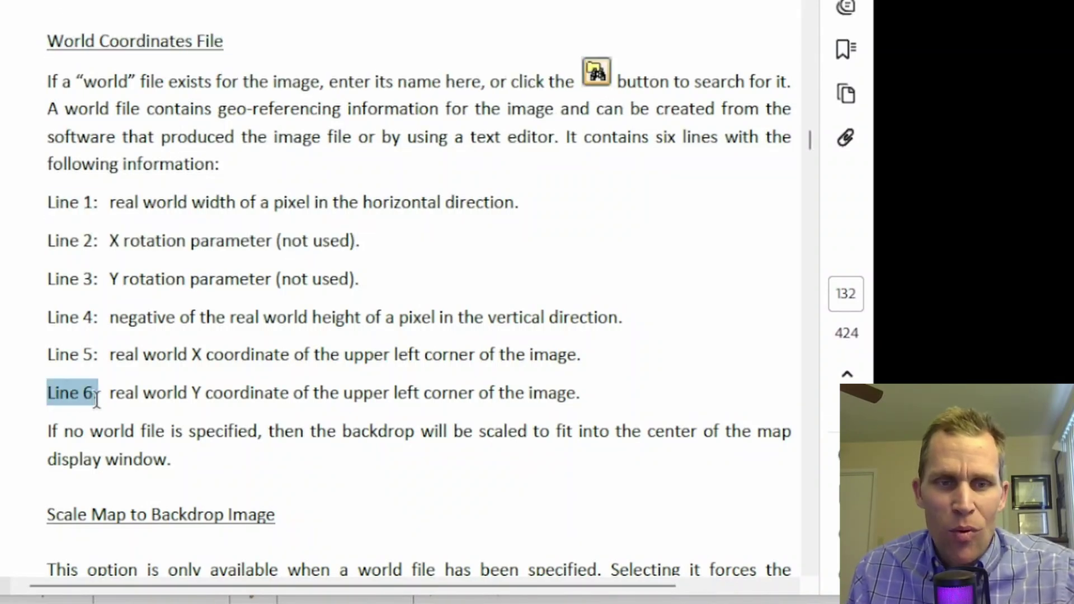
{"action": "left_click_drag", "start_coordinate": [109, 203], "coordinate": [441, 208]}
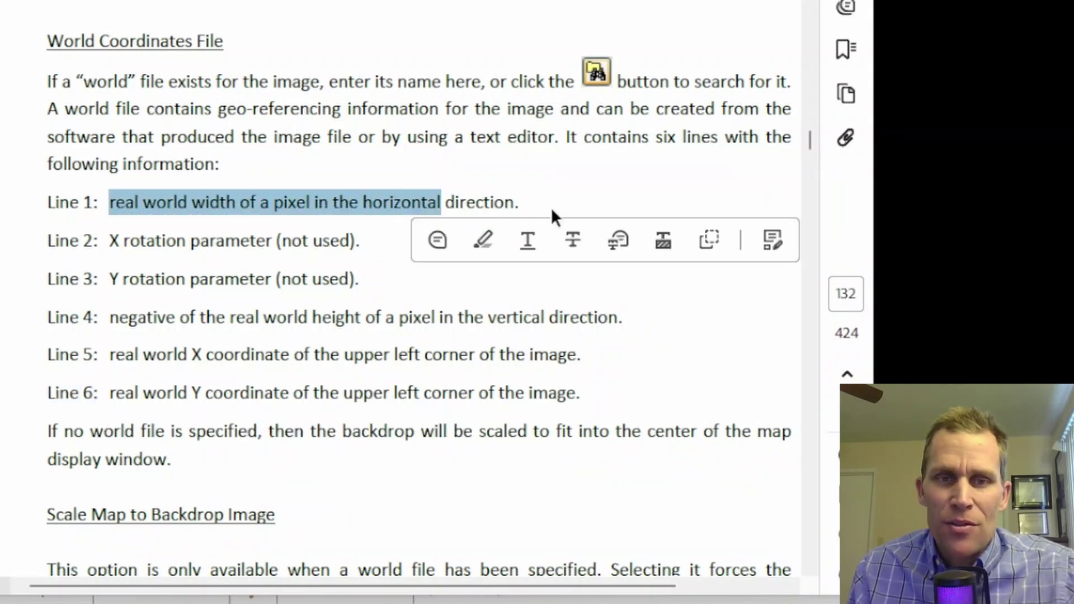
{"action": "left_click", "coordinate": [340, 209]}
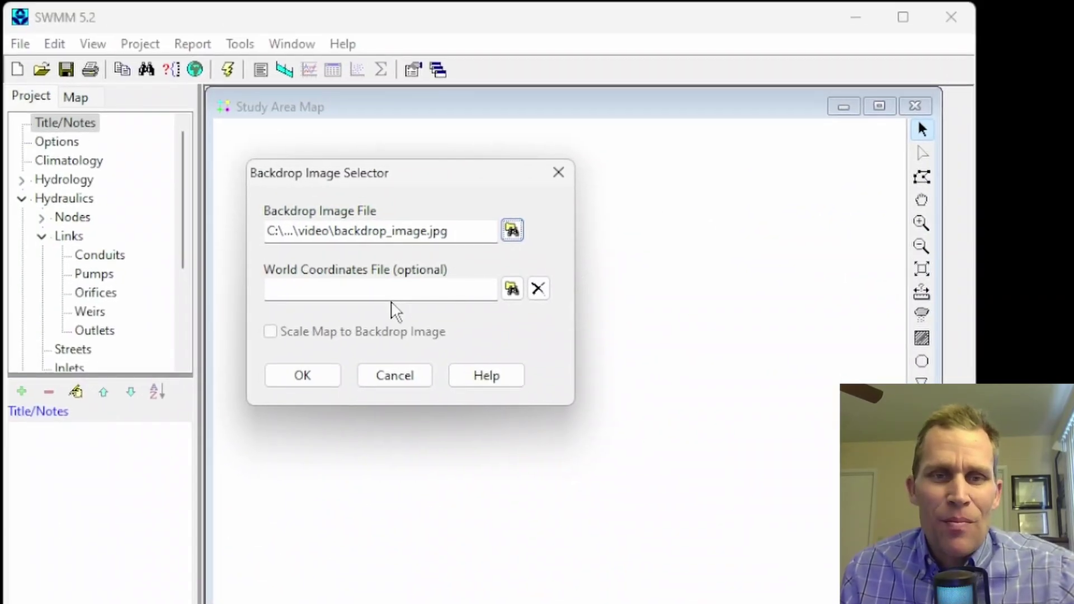
Leave World Coordinates File blank and load the aerial photo as the backdrop
{"action": "left_click", "coordinate": [289, 289]}
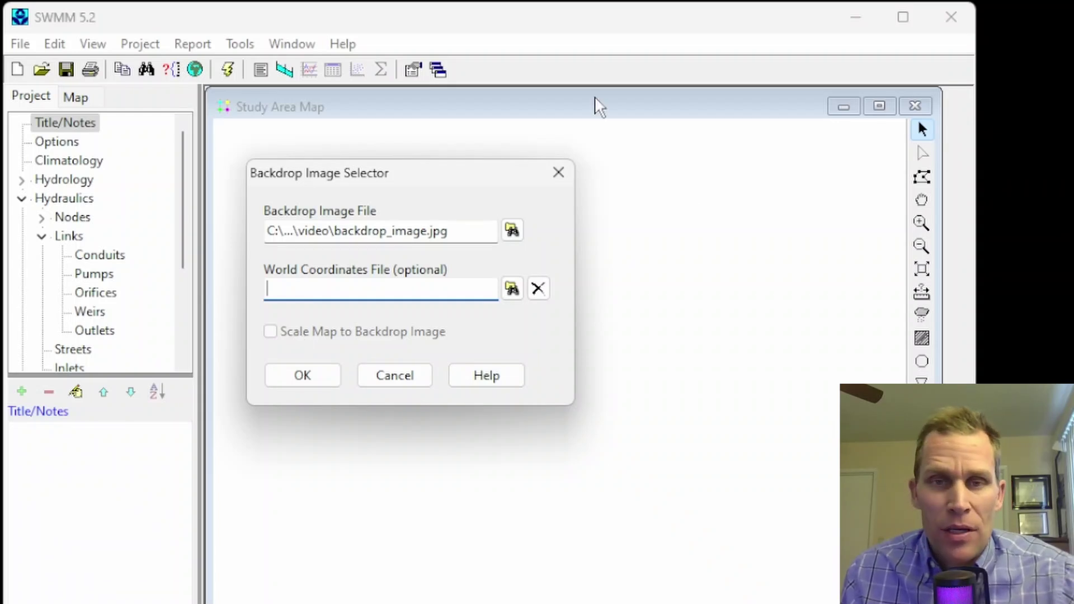
{"action": "left_click", "coordinate": [303, 376]}
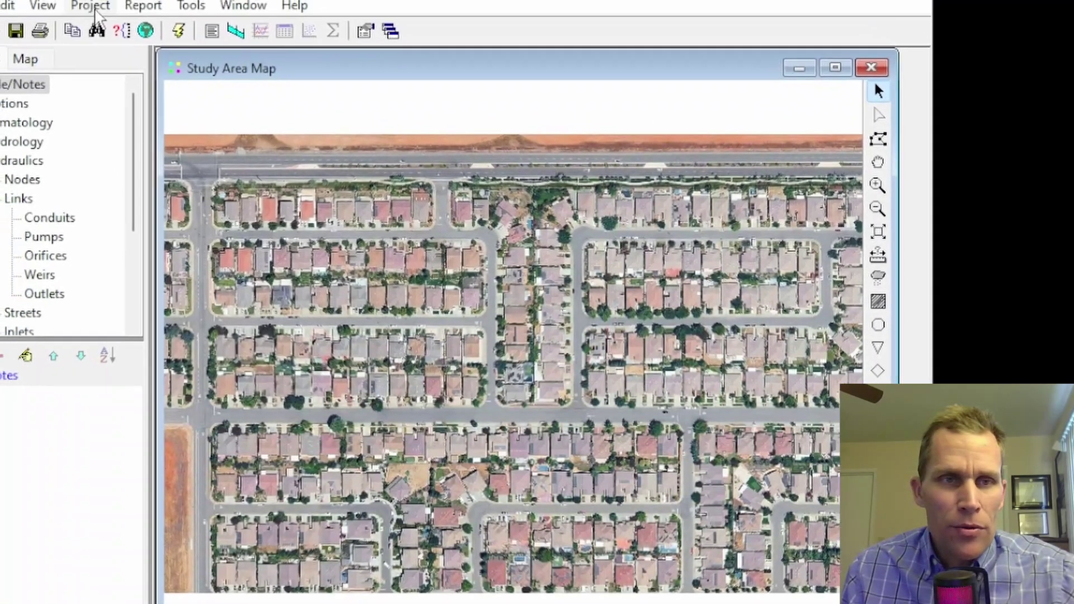
Unload the aerial backdrop from the study area map
{"action": "left_click", "coordinate": [138, 39]}
{"action": "mouse_move", "coordinate": [86, 39]}
{"action": "mouse_move", "coordinate": [136, 101]}
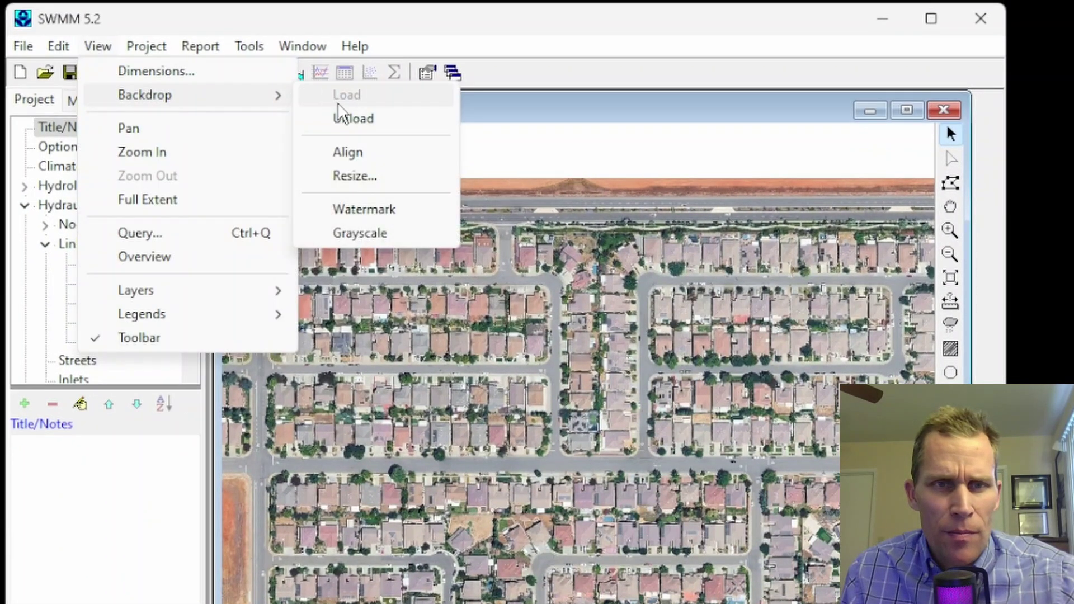
{"action": "left_click", "coordinate": [348, 117]}
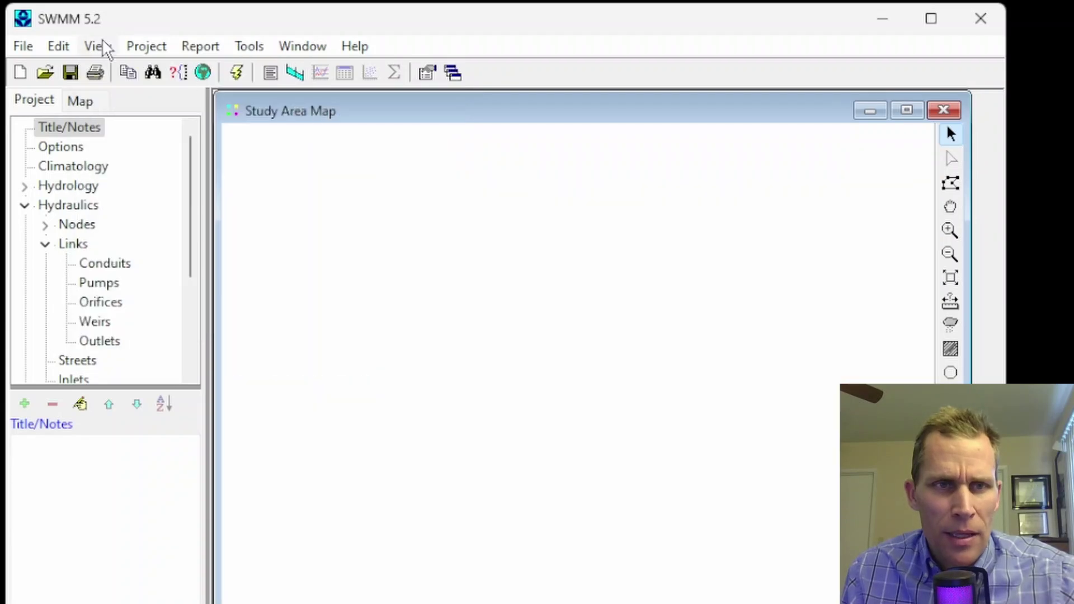
Open the Backdrop Image Selector again and cancel without loading
{"action": "left_click", "coordinate": [58, 48]}
{"action": "mouse_move", "coordinate": [98, 46]}
{"action": "mouse_move", "coordinate": [132, 96]}
{"action": "left_click", "coordinate": [376, 100]}
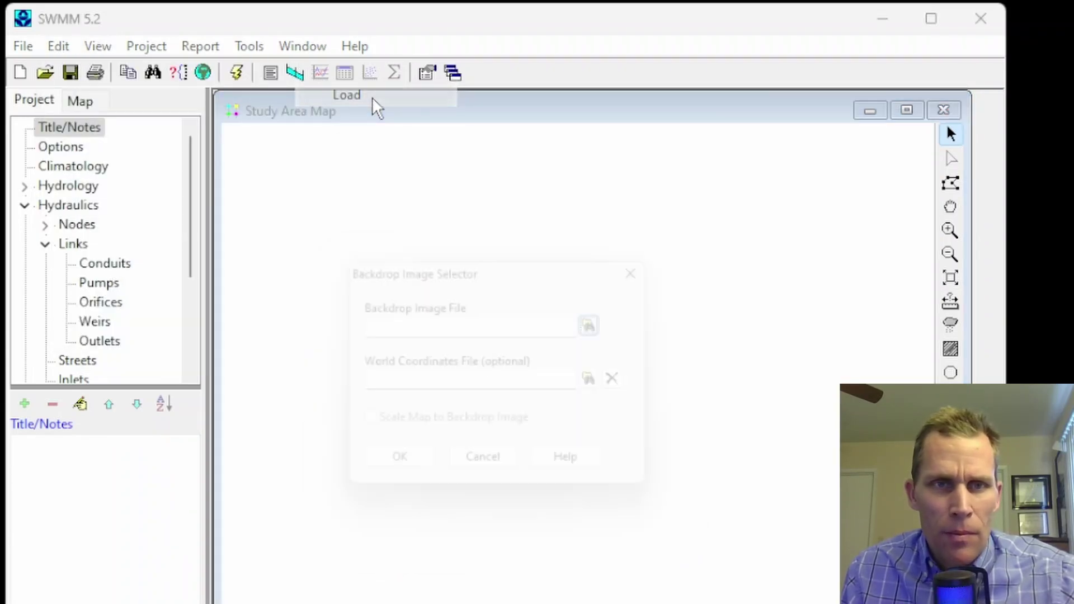
{"action": "left_click", "coordinate": [389, 383]}
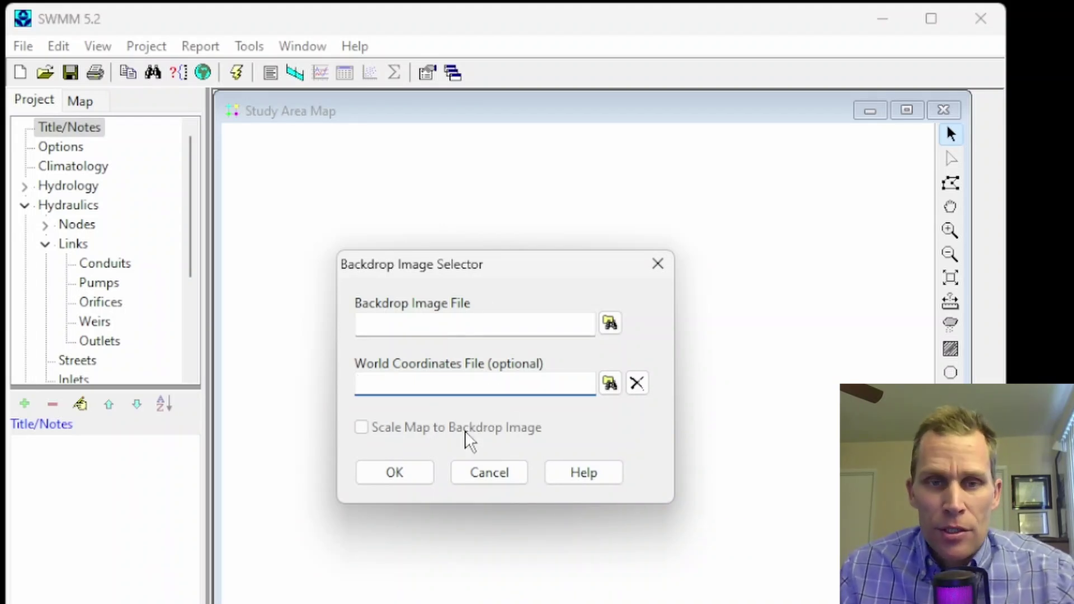
{"action": "left_click", "coordinate": [493, 474]}
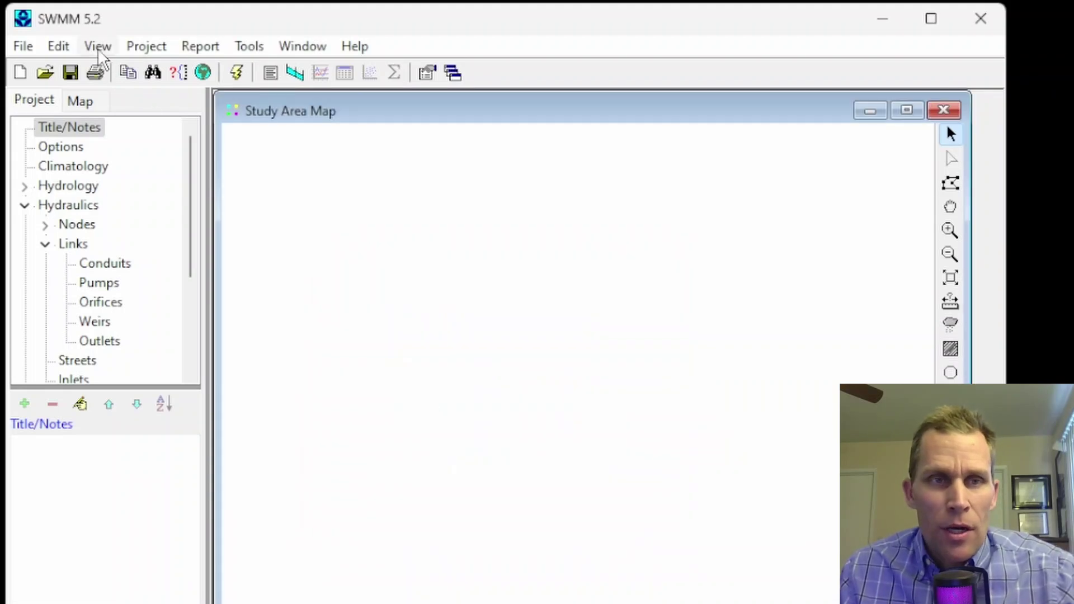
Pick backdrop_image.jpg as the backdrop image file
{"action": "left_click", "coordinate": [97, 47]}
{"action": "mouse_move", "coordinate": [145, 95]}
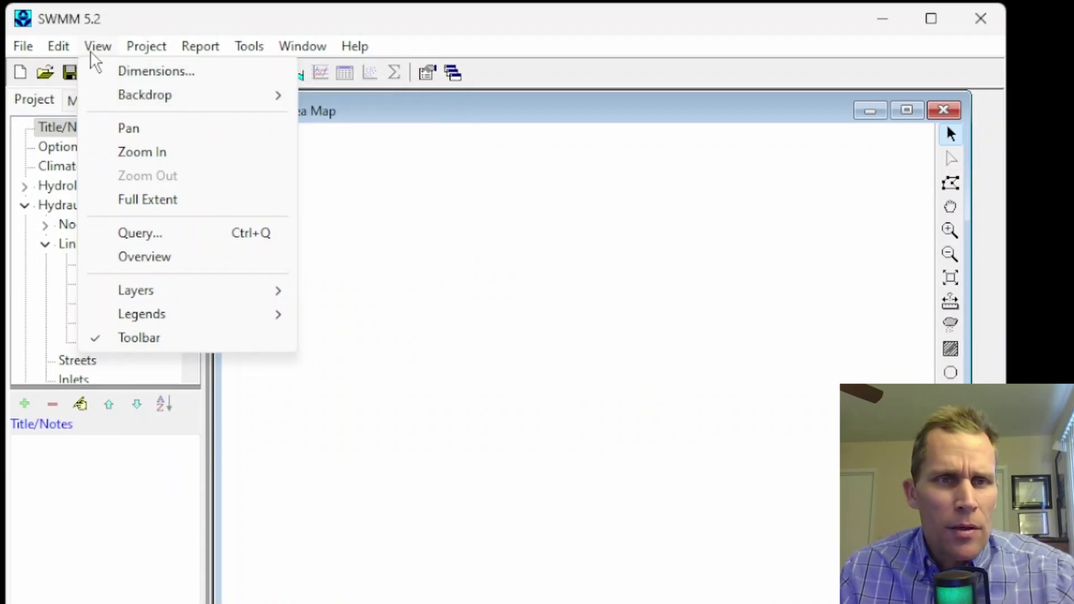
{"action": "left_click", "coordinate": [341, 97]}
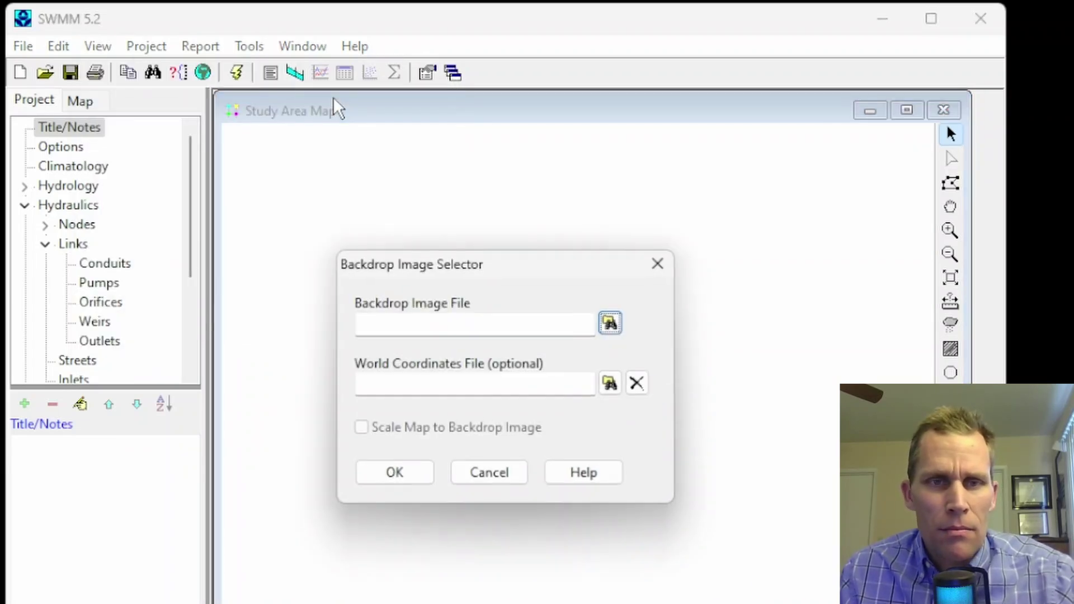
{"action": "left_click", "coordinate": [610, 324]}
{"action": "double_click", "coordinate": [384, 484]}
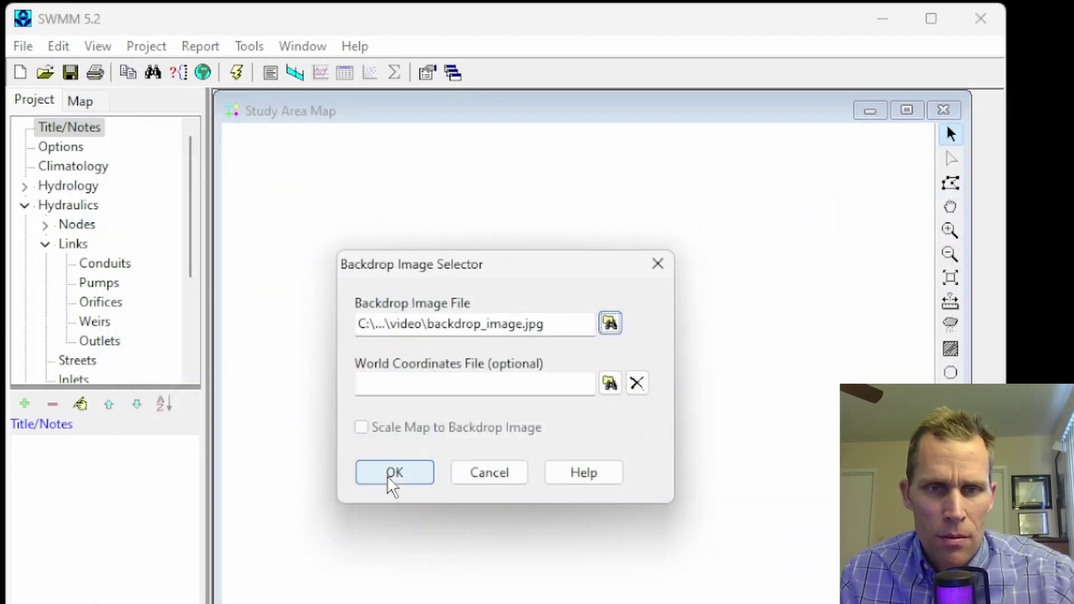
Load the backdrop and align it slightly right and down on the map
{"action": "left_click", "coordinate": [396, 473]}
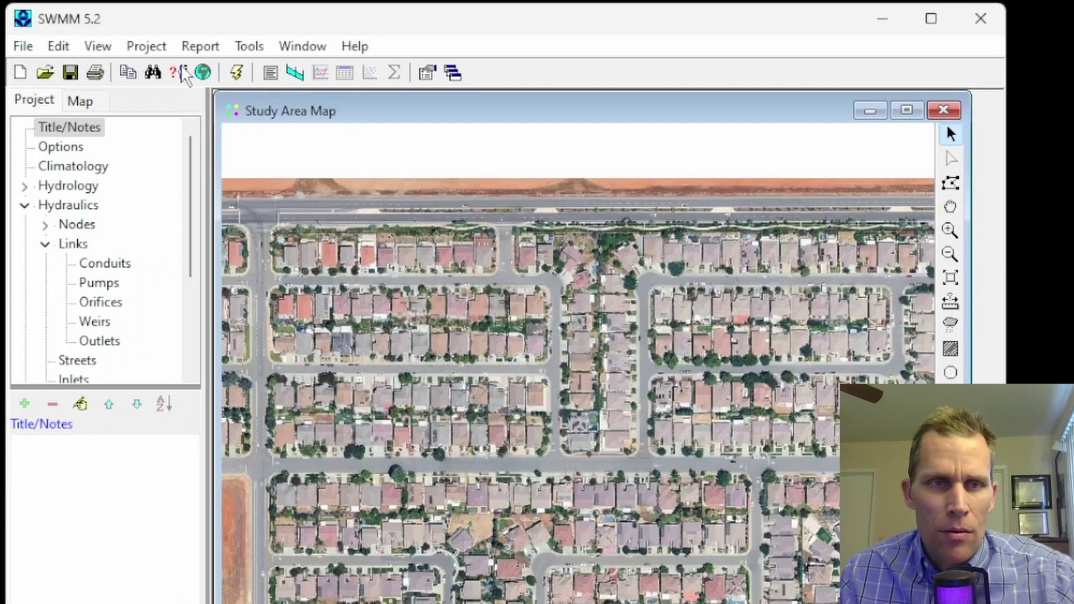
{"action": "left_click", "coordinate": [143, 45]}
{"action": "mouse_move", "coordinate": [101, 50]}
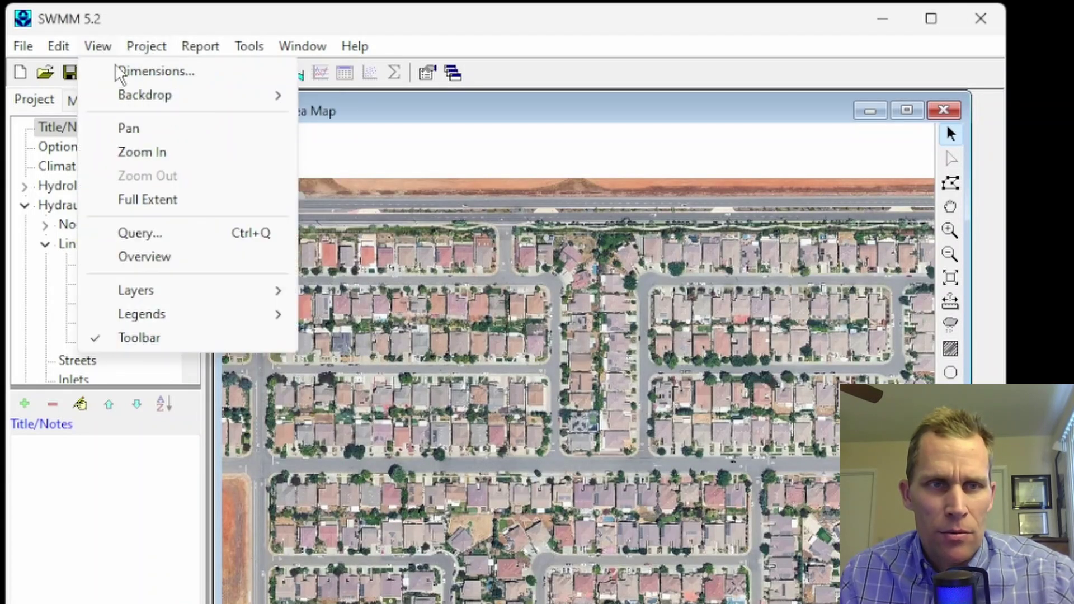
{"action": "mouse_move", "coordinate": [271, 98]}
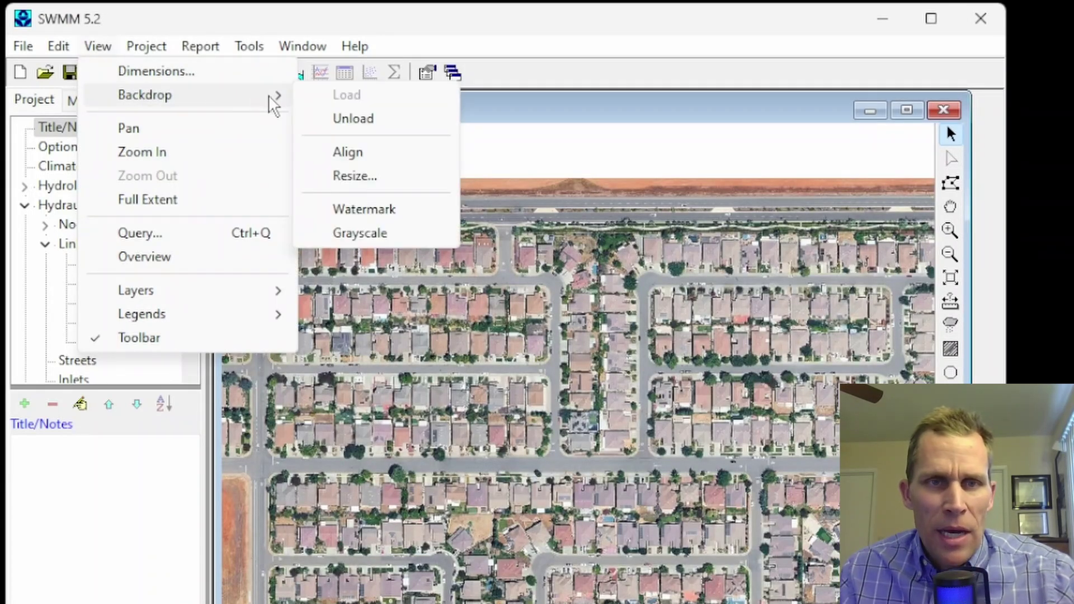
{"action": "left_click", "coordinate": [364, 153]}
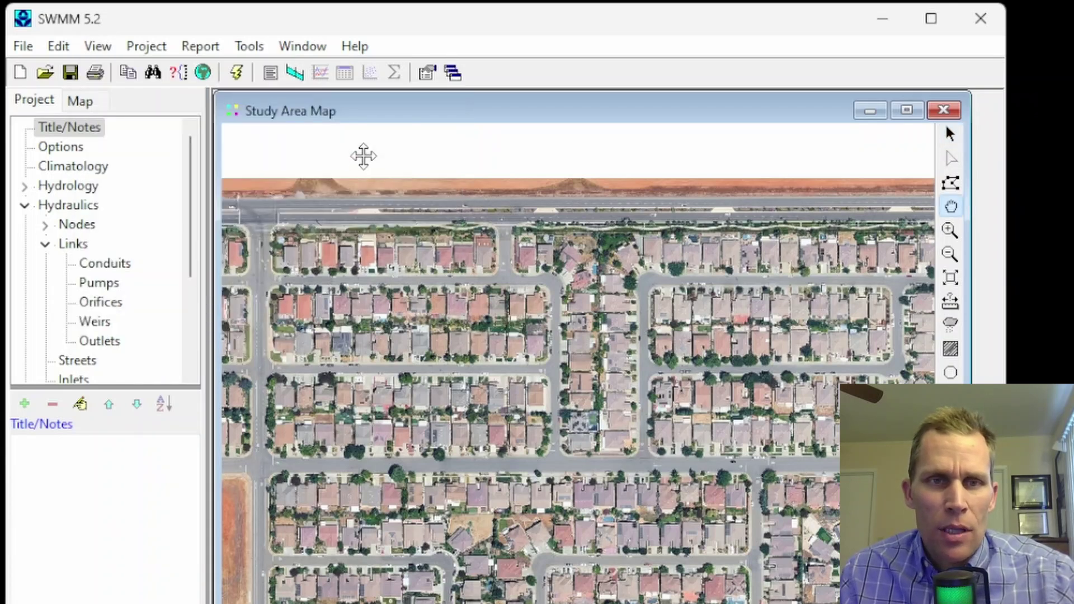
{"action": "mouse_move", "coordinate": [492, 160]}
{"action": "left_mouse_down"}
{"action": "mouse_move", "coordinate": [479, 163]}
{"action": "mouse_move", "coordinate": [496, 161]}
{"action": "left_mouse_up"}
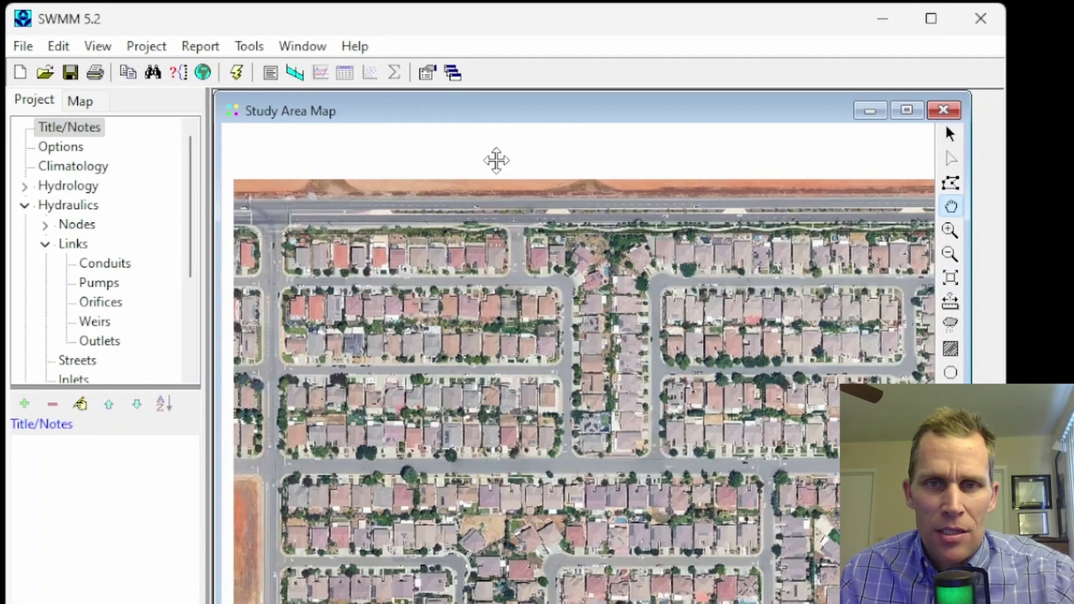
Preview both Backdrop Resize scaling options, then cancel leaving dimensions unchanged
{"action": "left_click", "coordinate": [98, 45]}
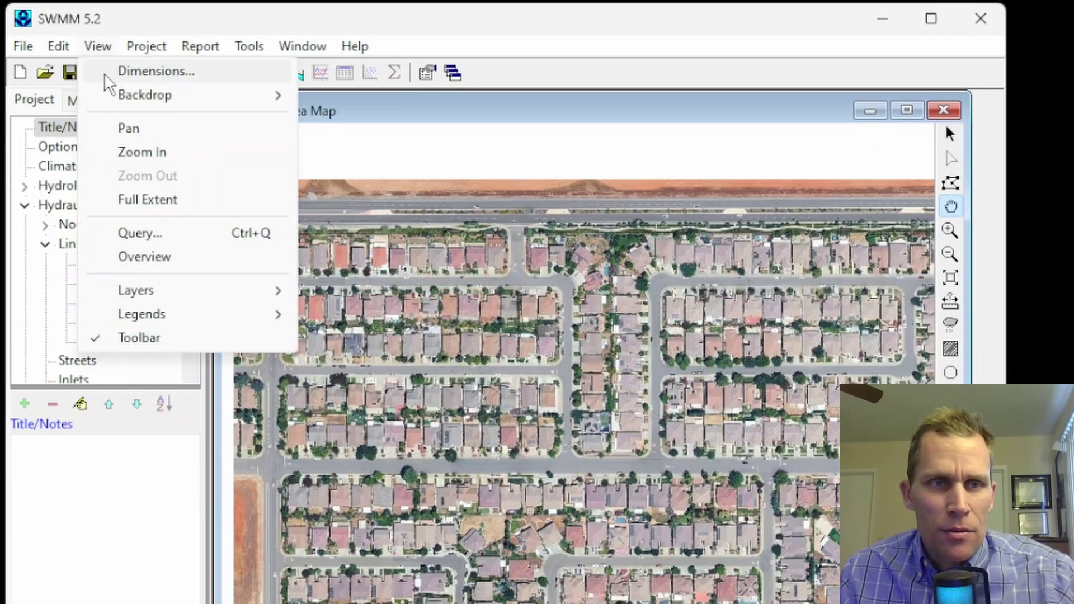
{"action": "mouse_move", "coordinate": [146, 96]}
{"action": "left_click", "coordinate": [336, 175]}
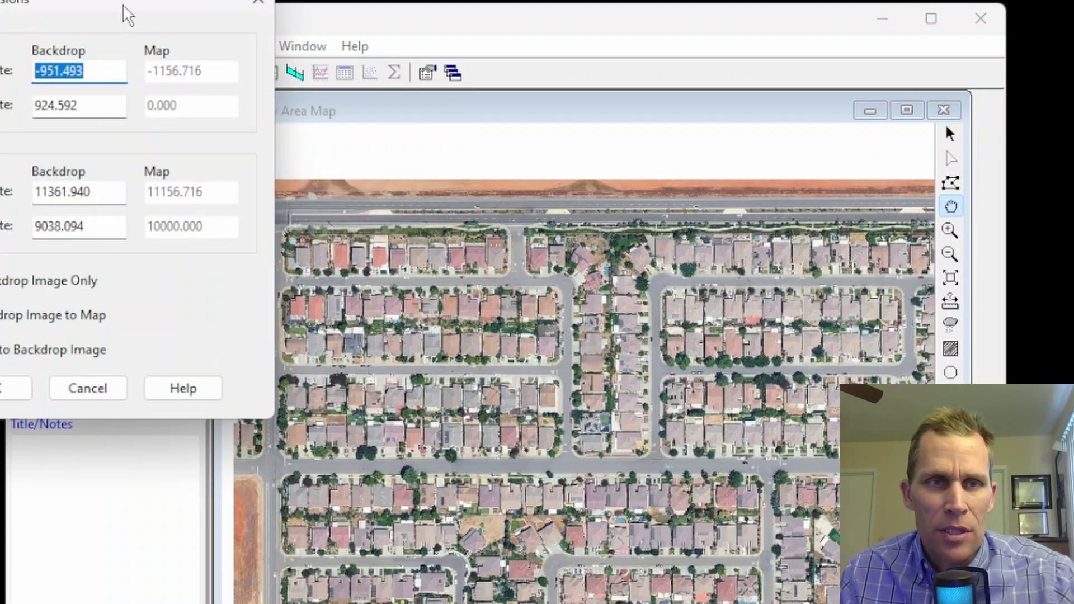
{"action": "left_click_drag", "start_coordinate": [137, 17], "coordinate": [619, 179]}
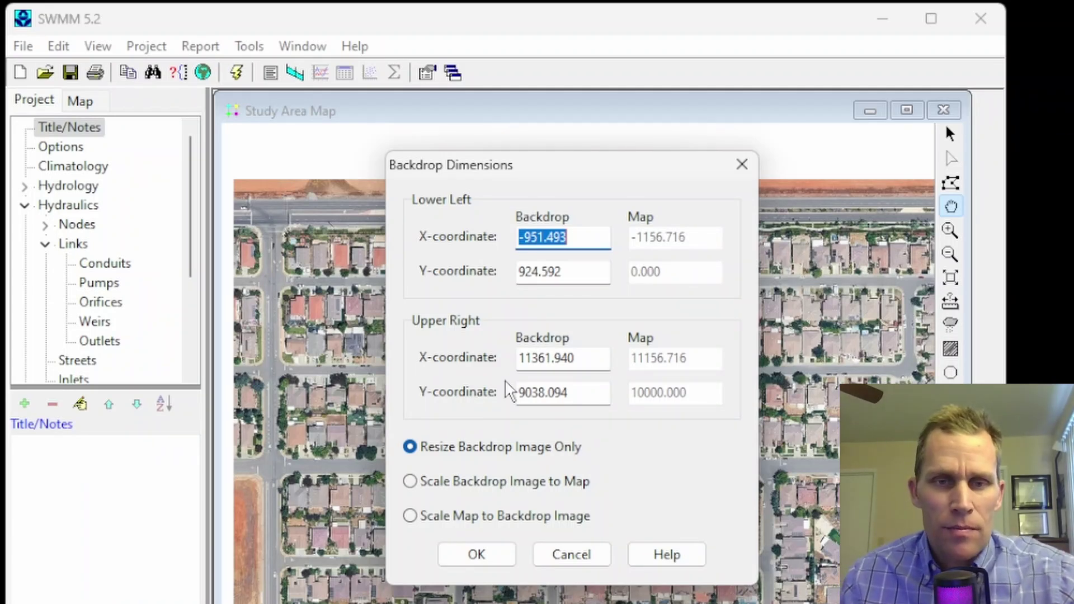
{"action": "left_click", "coordinate": [410, 482]}
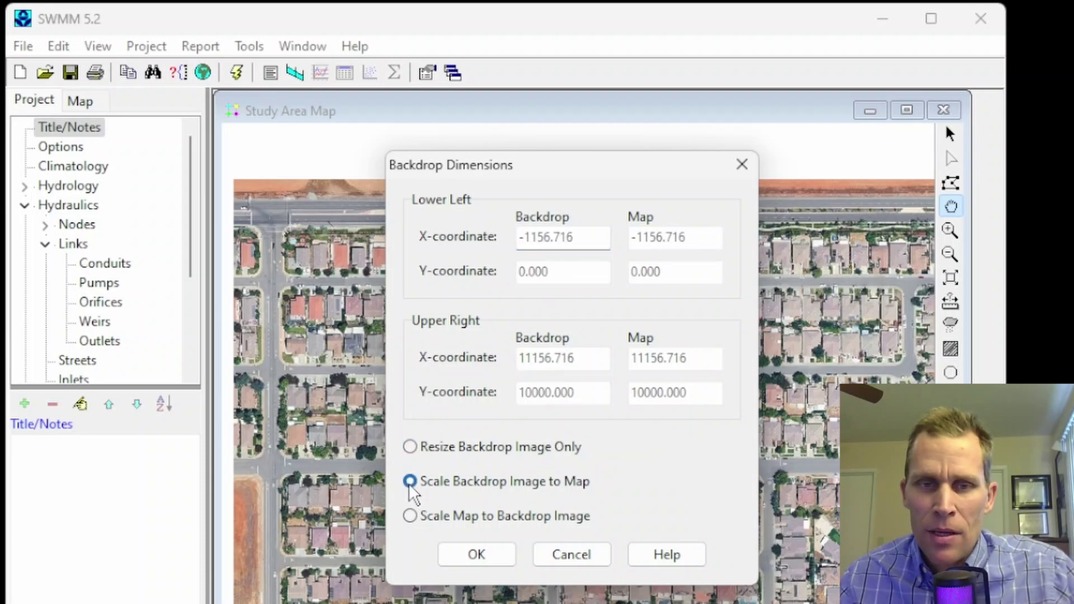
{"action": "left_click", "coordinate": [409, 516]}
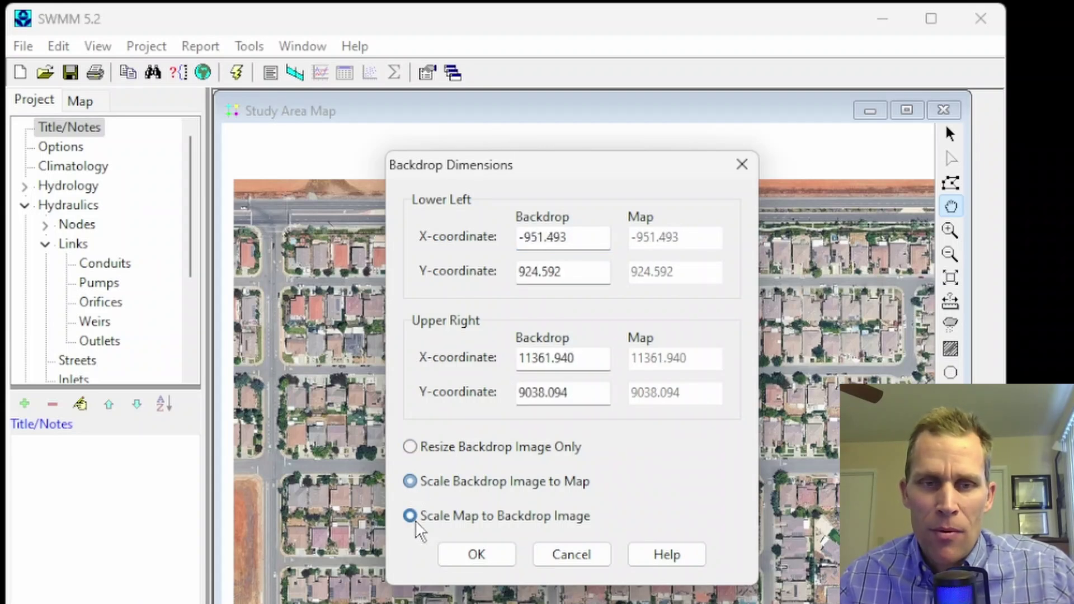
{"action": "left_click", "coordinate": [596, 555]}
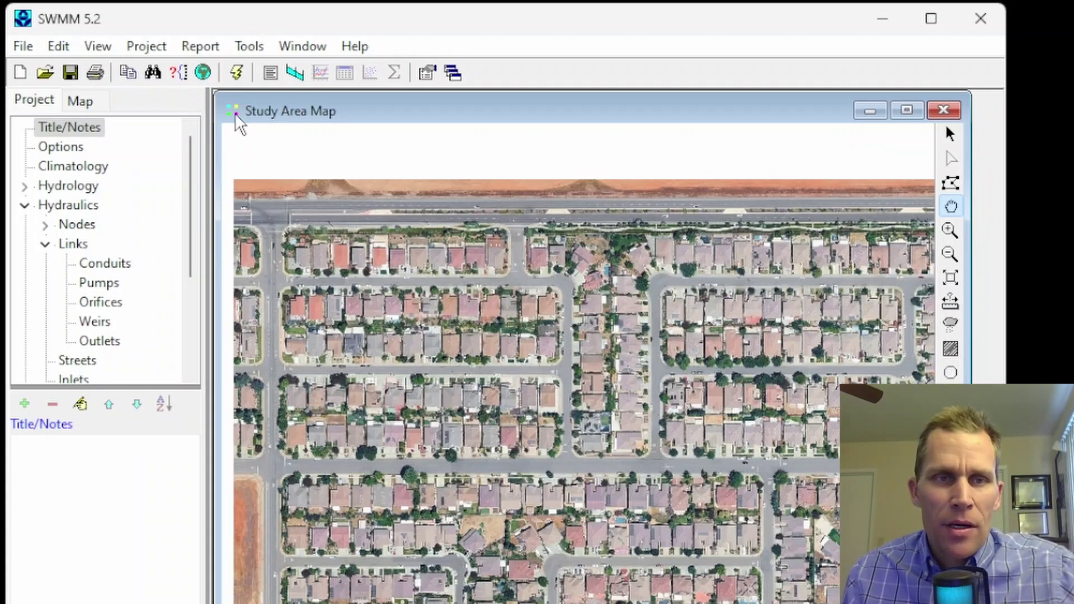
Fade the aerial backdrop into a watermark with View > Backdrop > Watermark
{"action": "left_click", "coordinate": [100, 46]}
{"action": "mouse_move", "coordinate": [208, 104]}
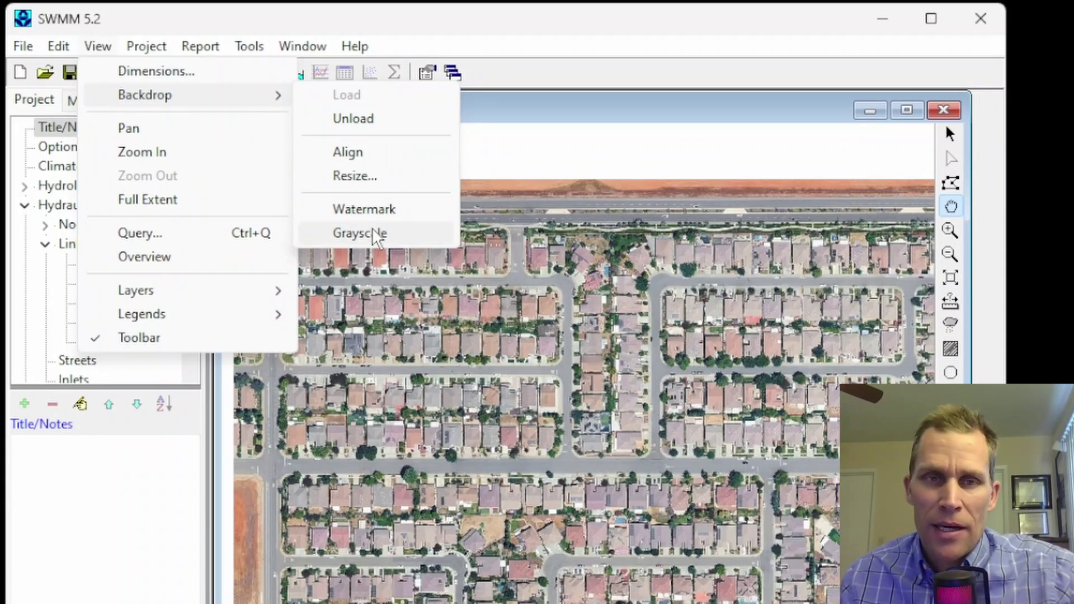
{"action": "left_click", "coordinate": [356, 210]}
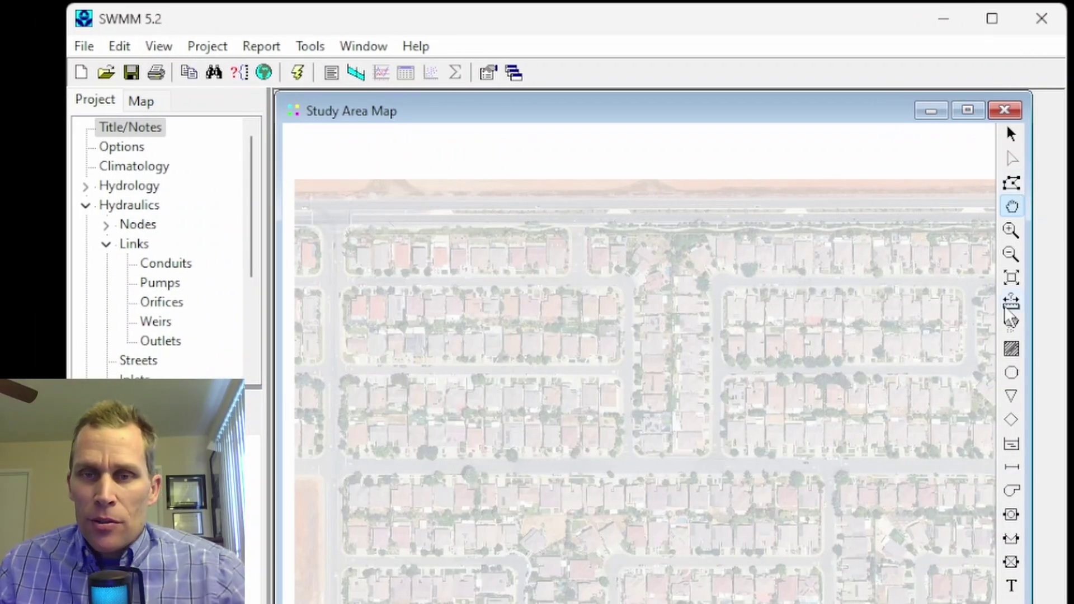
Measure a 12746.144-foot street route across the backdrop
{"action": "left_click", "coordinate": [1012, 305]}
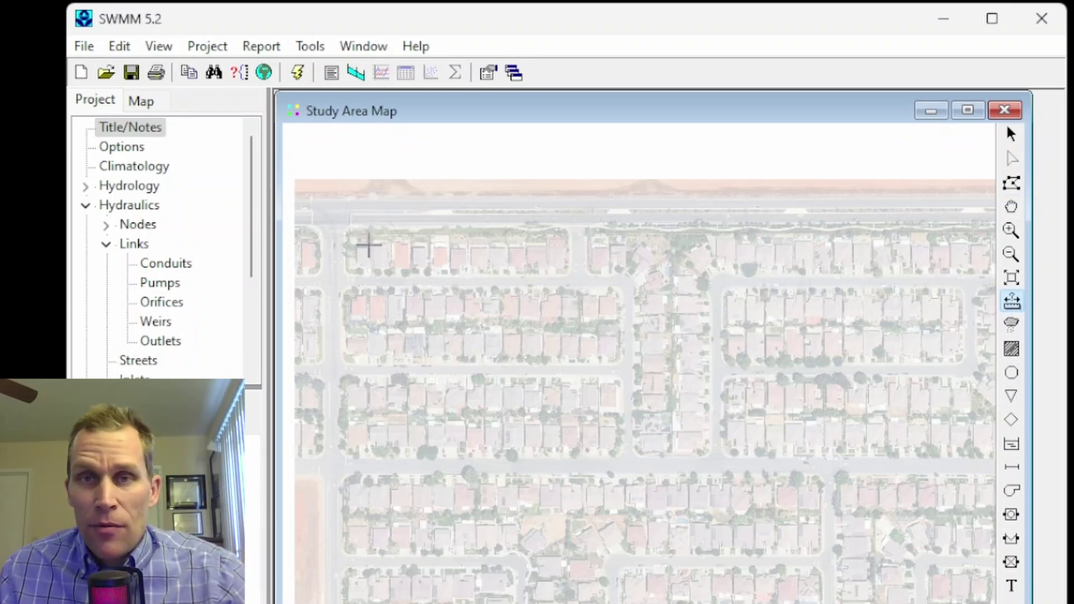
{"action": "left_click", "coordinate": [347, 231]}
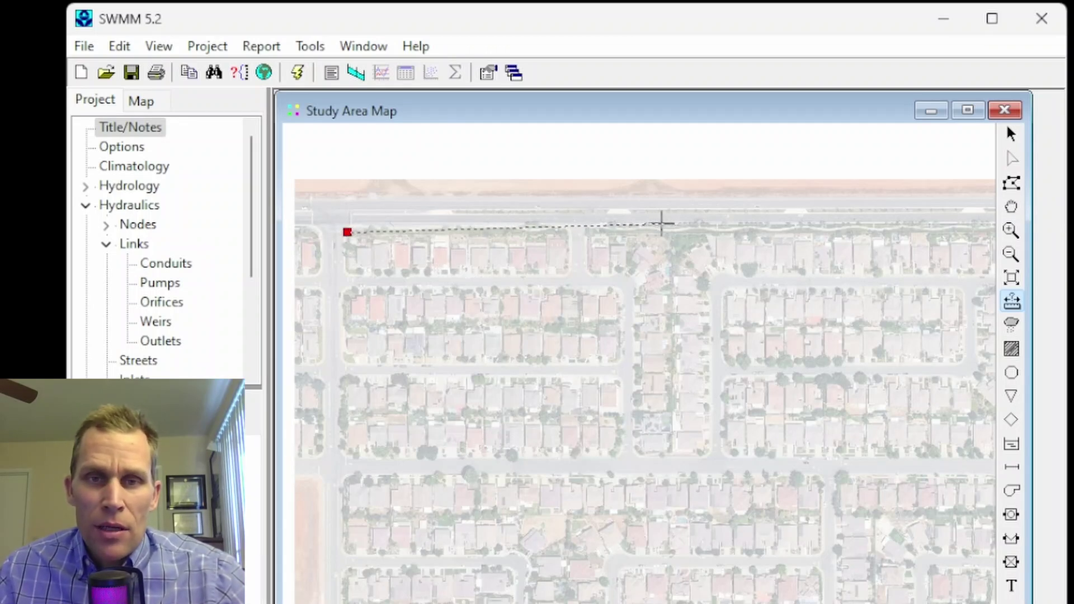
{"action": "left_click", "coordinate": [655, 224]}
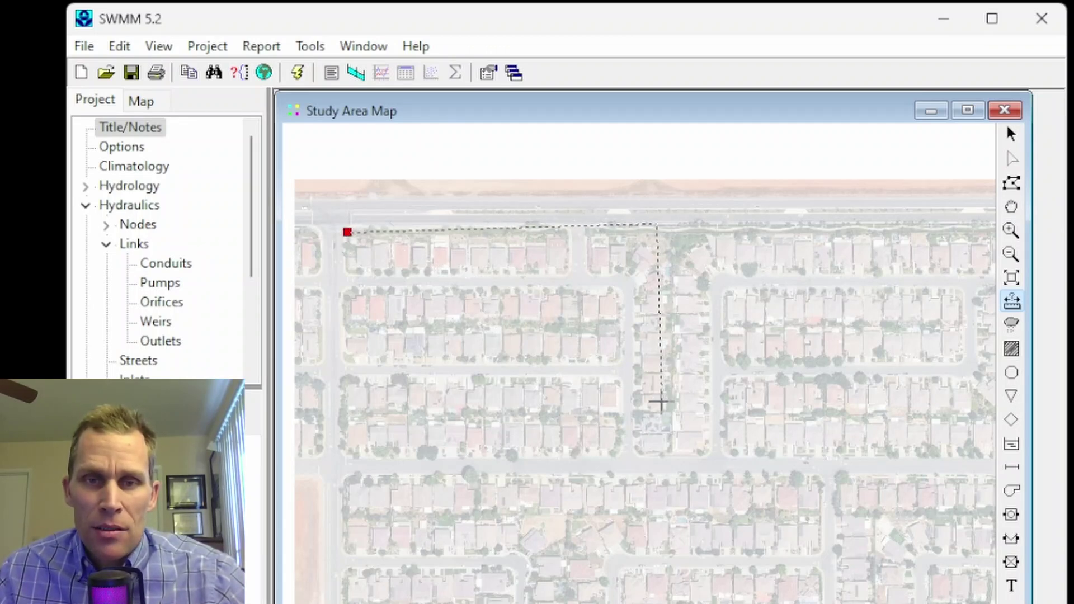
{"action": "left_click", "coordinate": [660, 406]}
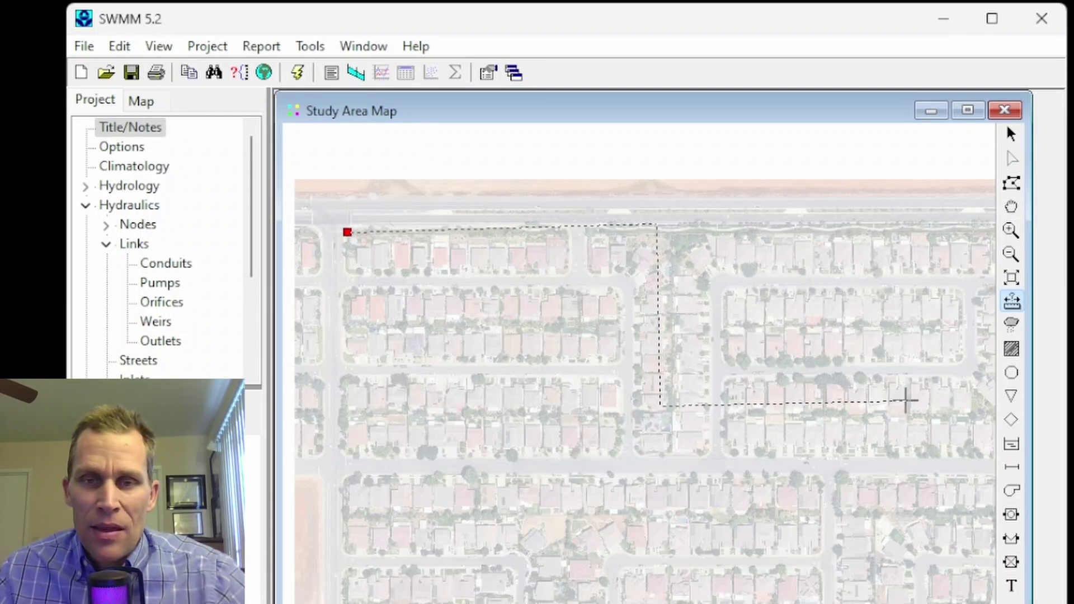
{"action": "right_click", "coordinate": [905, 400]}
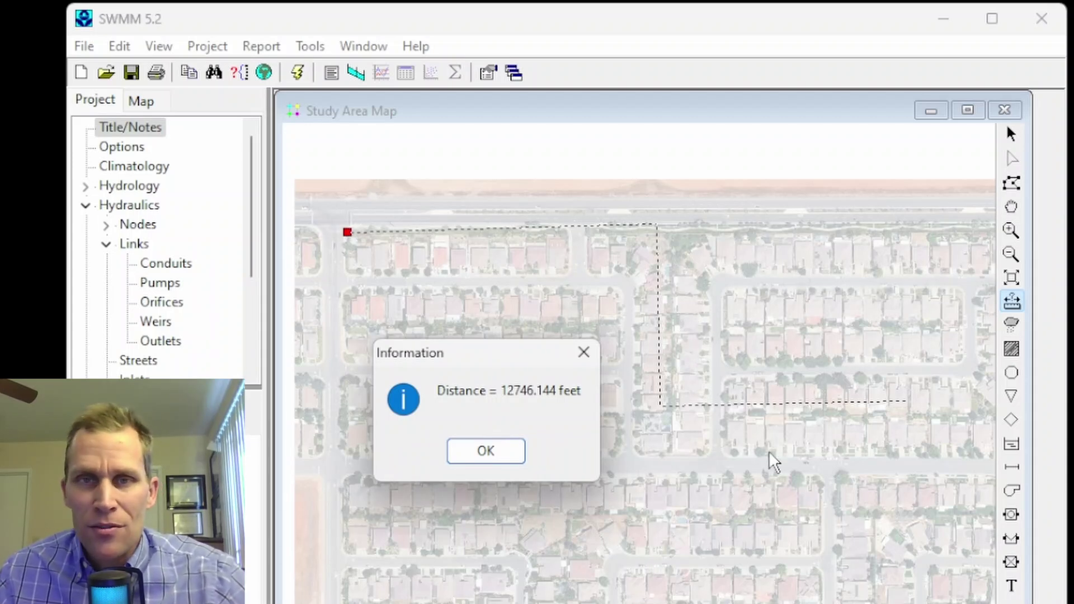
{"action": "left_click", "coordinate": [490, 459]}
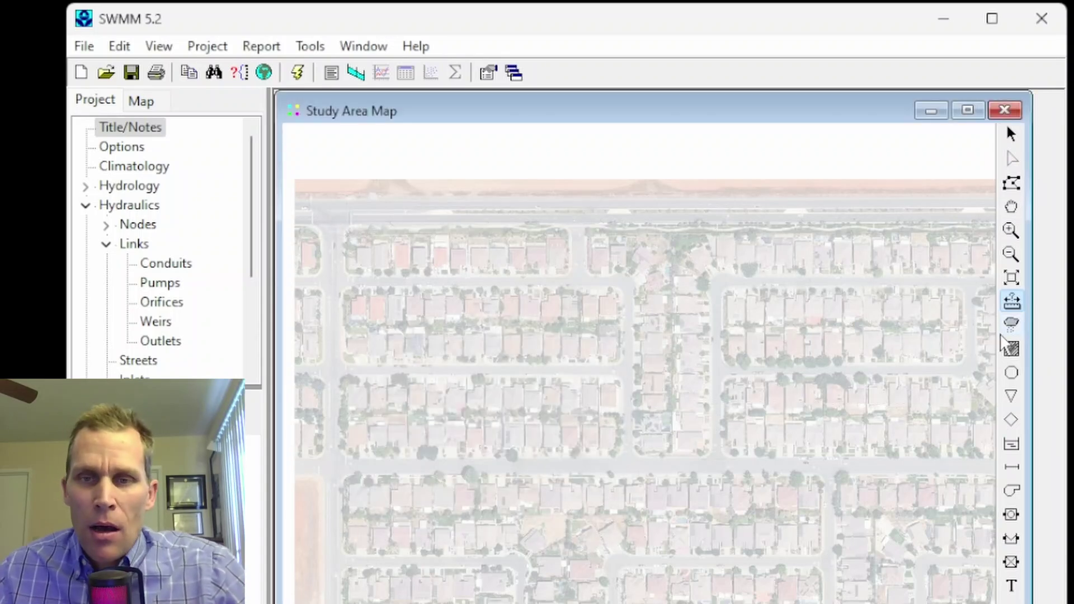
Measure a block outline enclosing 287.350 ac
{"action": "left_click", "coordinate": [1012, 304]}
{"action": "left_click", "coordinate": [342, 239]}
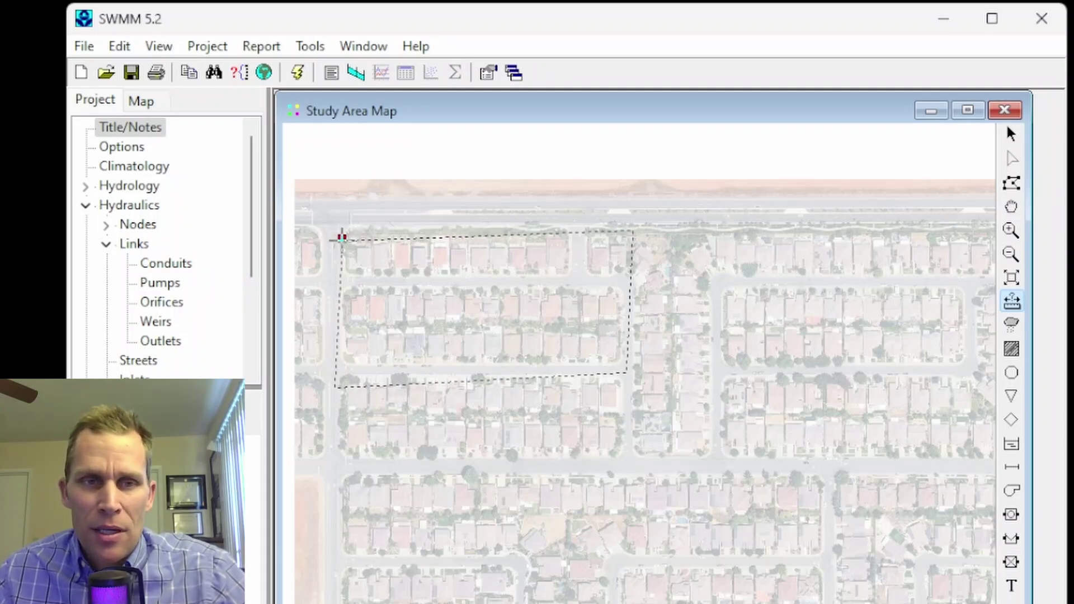
{"action": "right_click", "coordinate": [342, 238]}
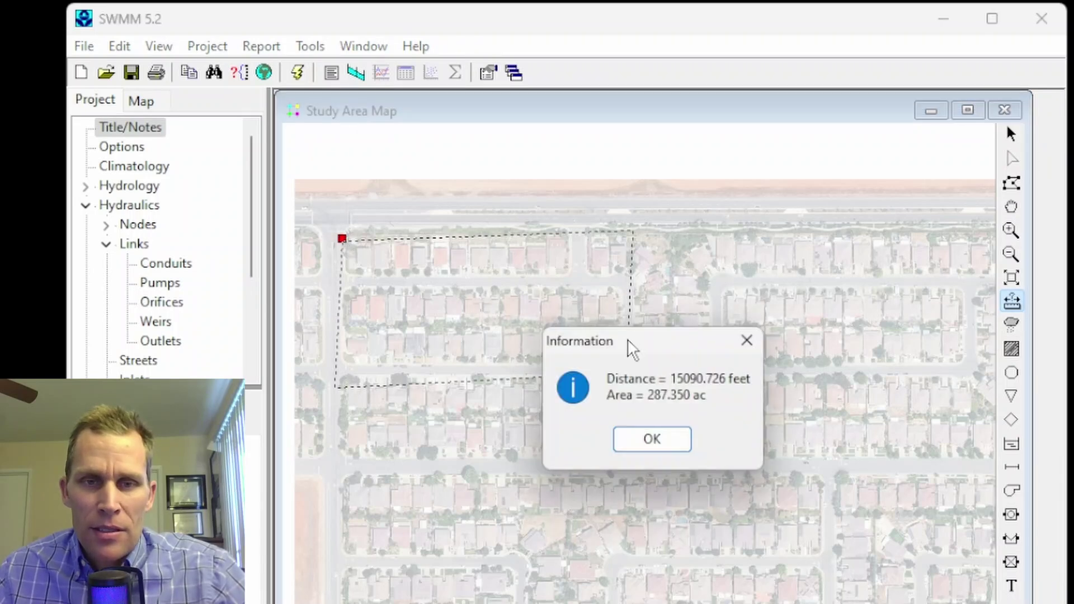
{"action": "left_click_drag", "start_coordinate": [627, 339], "coordinate": [587, 285]}
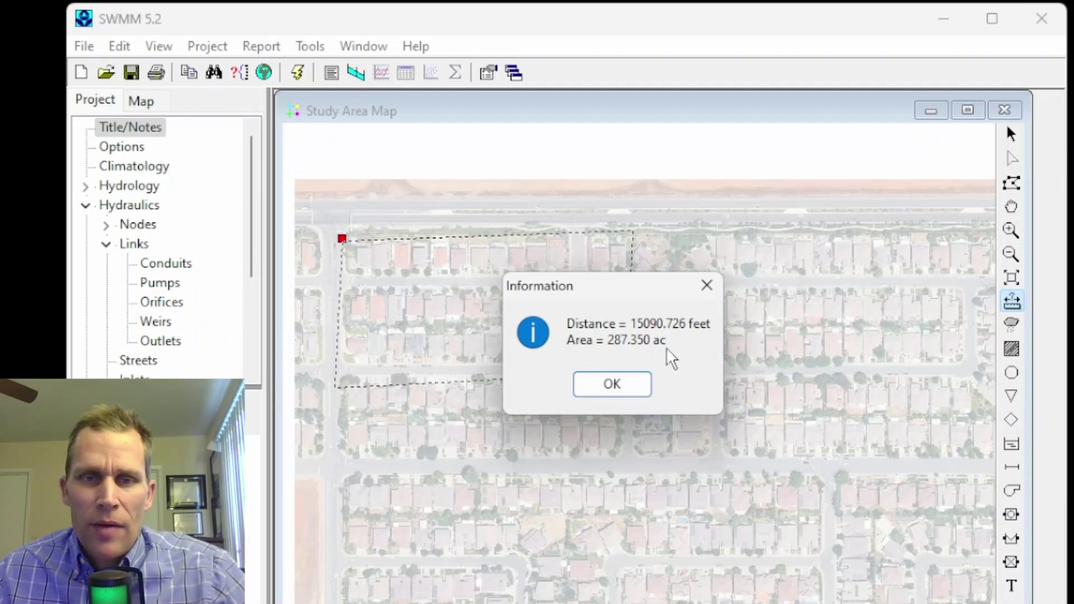
{"action": "left_click", "coordinate": [595, 386]}
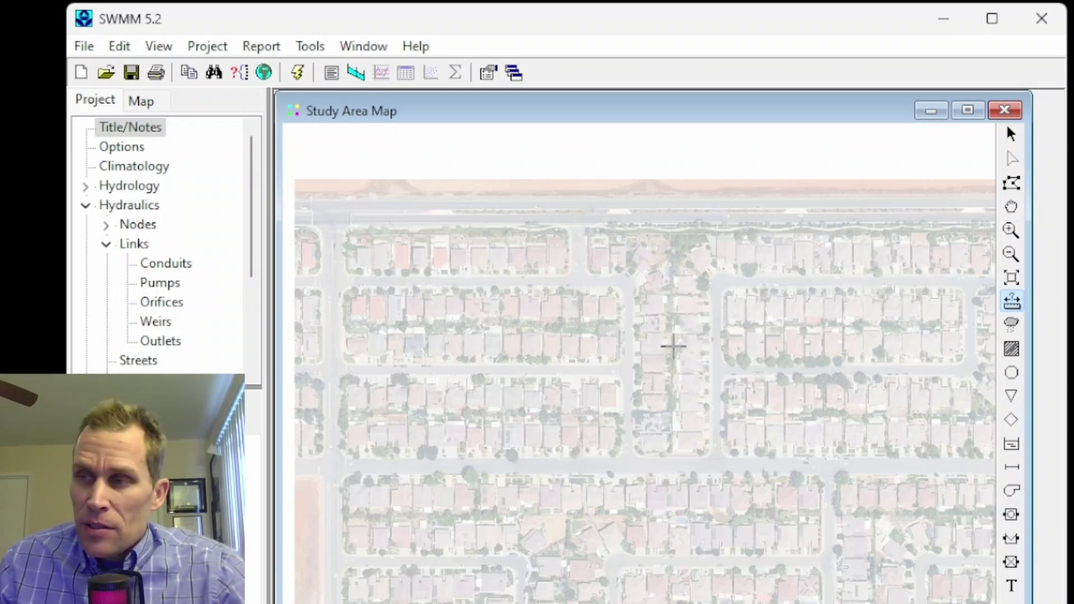
Pan the faded backdrop map slightly to the left with the Pan tool
{"action": "left_click", "coordinate": [1012, 208]}
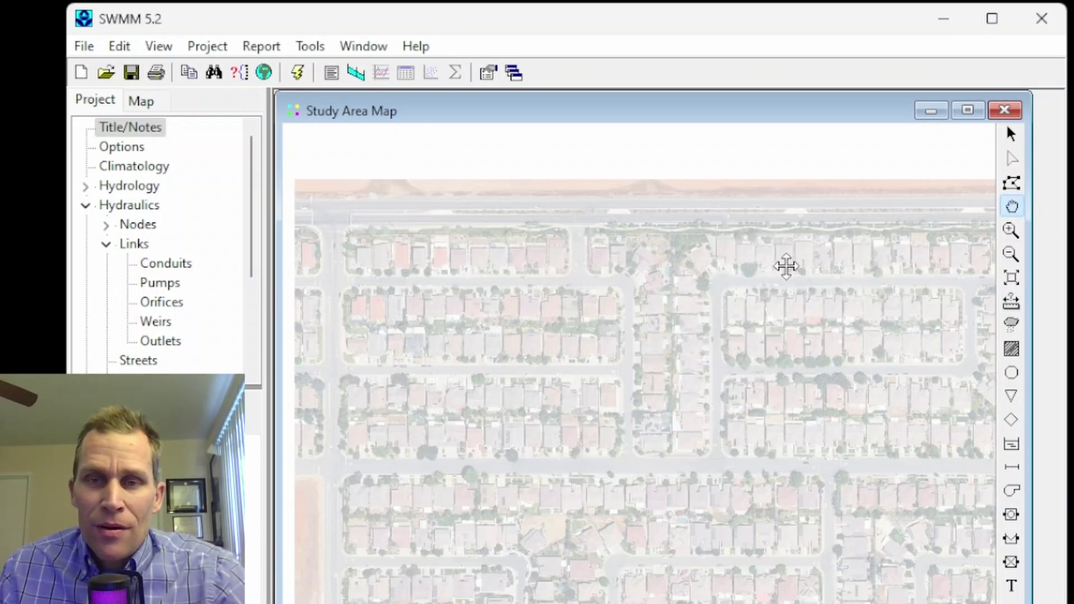
{"action": "left_click_drag", "start_coordinate": [761, 249], "coordinate": [627, 327]}
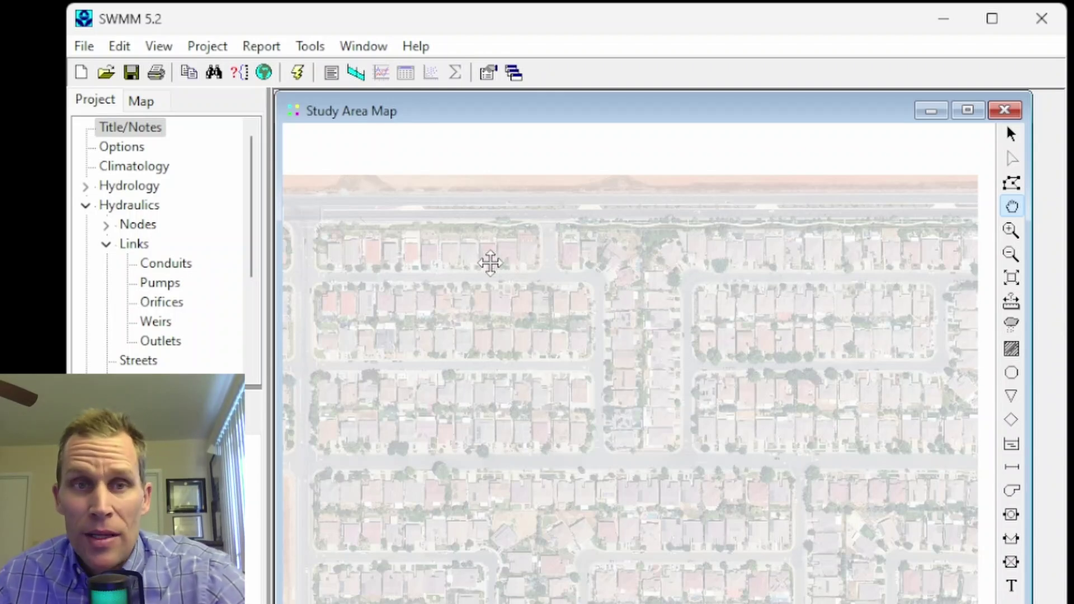
{"action": "left_click", "coordinate": [417, 47]}
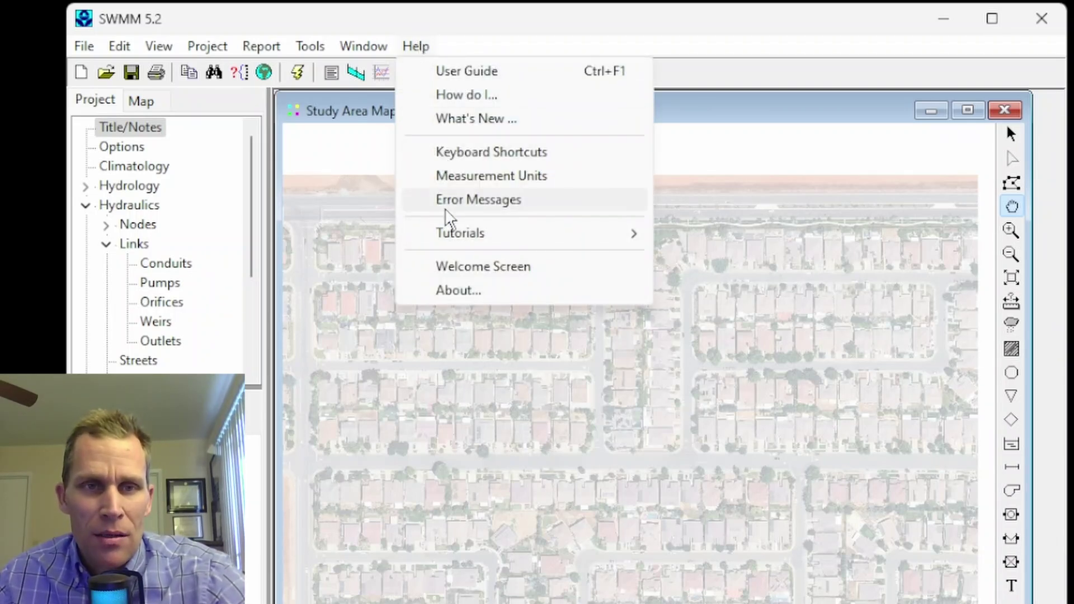
Reload the Site Runoff Drainage sample project, discarding unsaved changes, and close its notes
{"action": "left_click", "coordinate": [473, 267]}
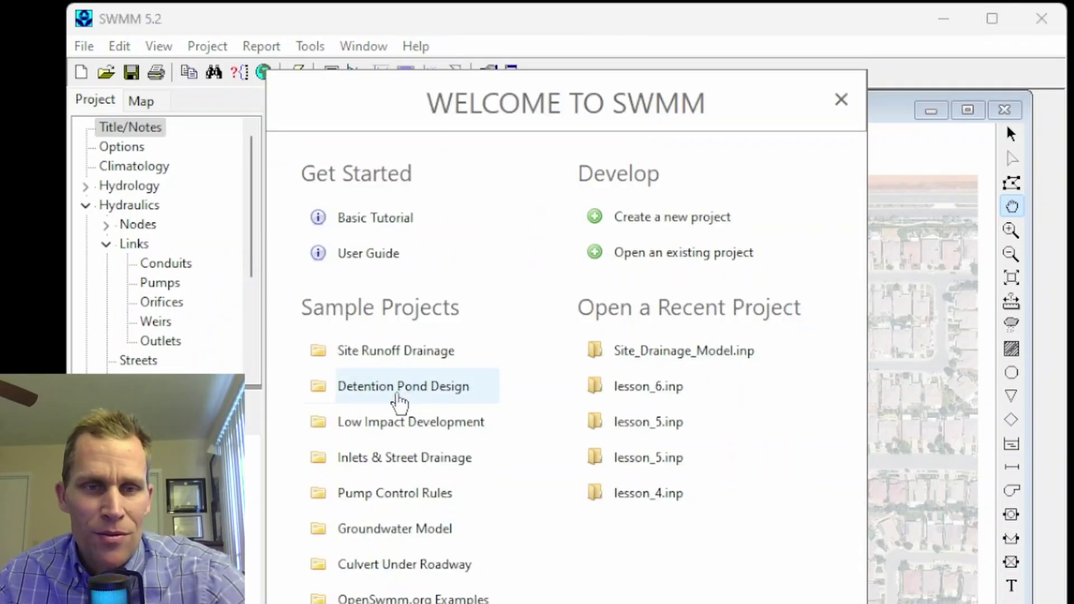
{"action": "left_click", "coordinate": [380, 364]}
{"action": "left_click", "coordinate": [565, 418]}
{"action": "key", "text": "alt+F4"}
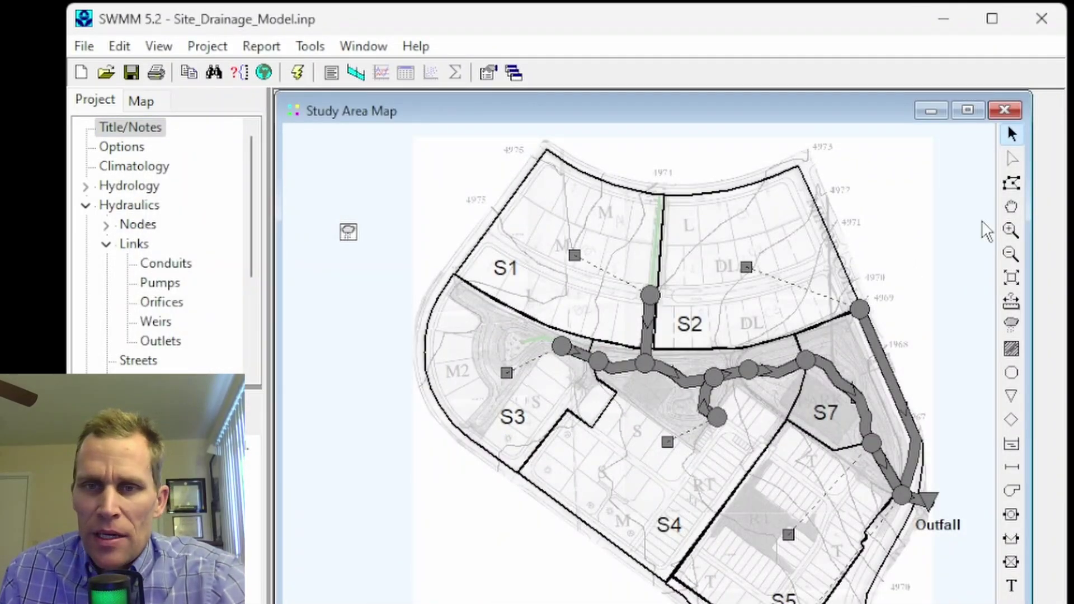
Zoom in around label 4970 and the upper-right site, return to full extent, and pan left
{"action": "left_click", "coordinate": [1011, 230]}
{"action": "left_click_drag", "start_coordinate": [960, 228], "coordinate": [740, 397]}
{"action": "left_click", "coordinate": [598, 489]}
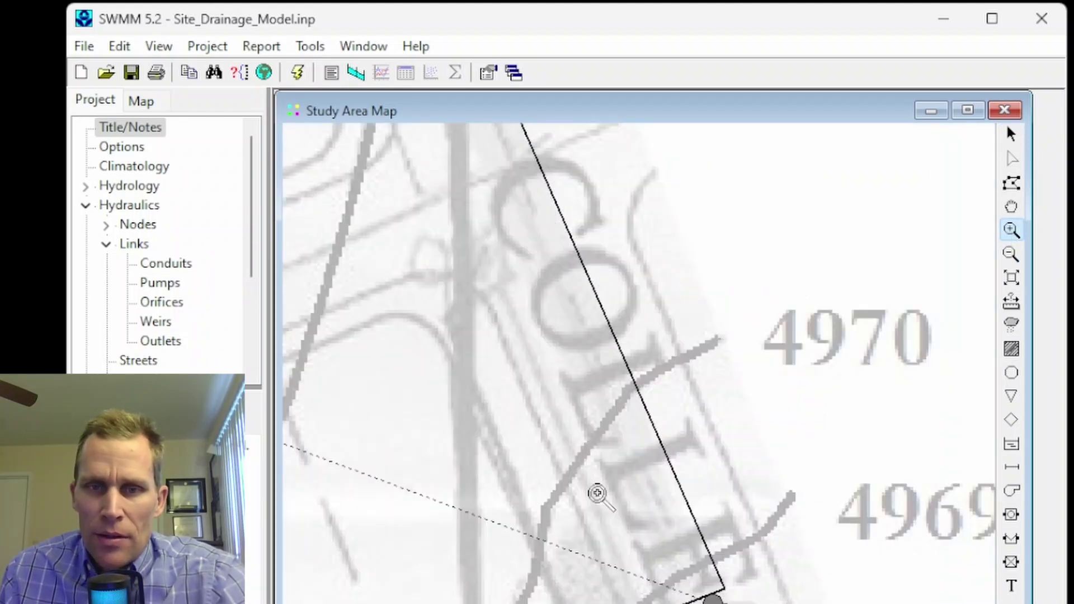
{"action": "left_click", "coordinate": [1011, 255]}
{"action": "left_click", "coordinate": [1012, 275]}
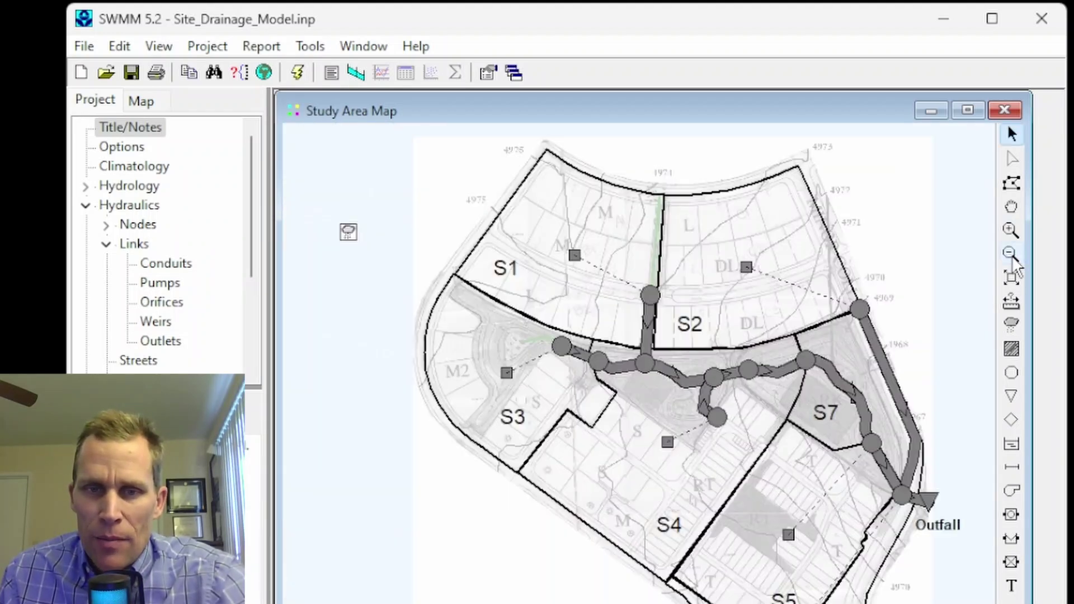
{"action": "left_click", "coordinate": [1011, 230]}
{"action": "left_click_drag", "start_coordinate": [896, 284], "coordinate": [725, 418]}
{"action": "left_click", "coordinate": [1012, 278]}
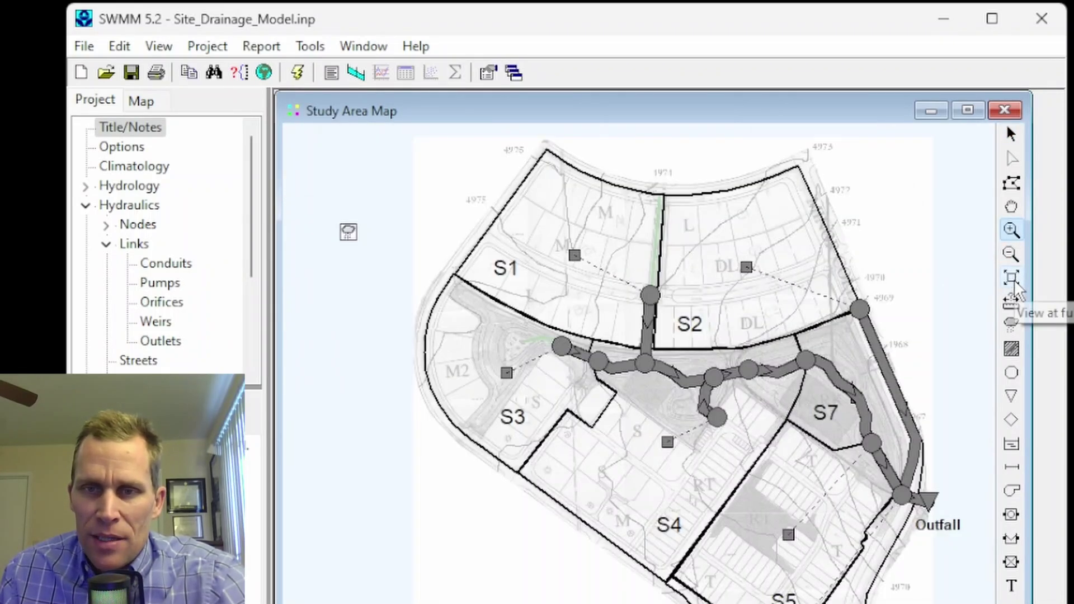
{"action": "left_click_drag", "start_coordinate": [752, 269], "coordinate": [661, 274]}
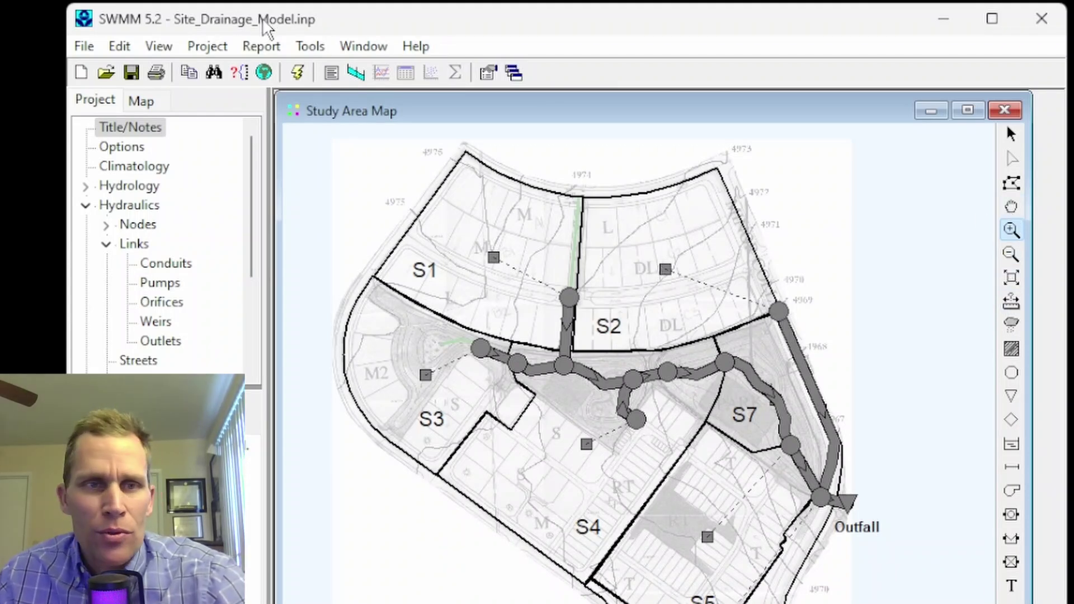
{"action": "left_click", "coordinate": [158, 47]}
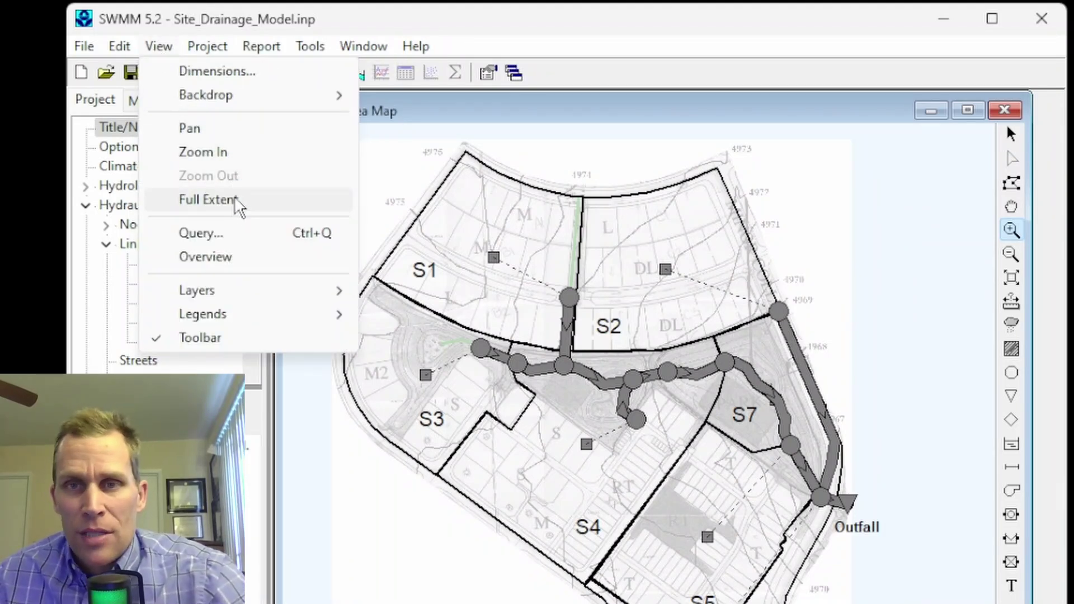
Open the Overview Map and zoom into the site's top-right corner, recentring on S2
{"action": "left_click", "coordinate": [219, 261]}
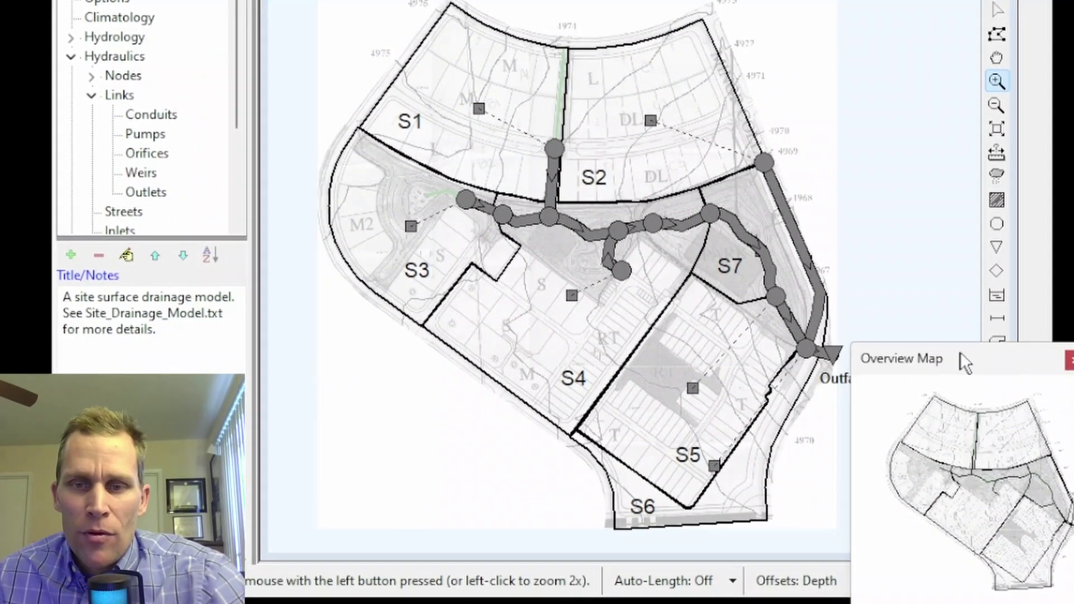
{"action": "left_click_drag", "start_coordinate": [960, 352], "coordinate": [981, 351]}
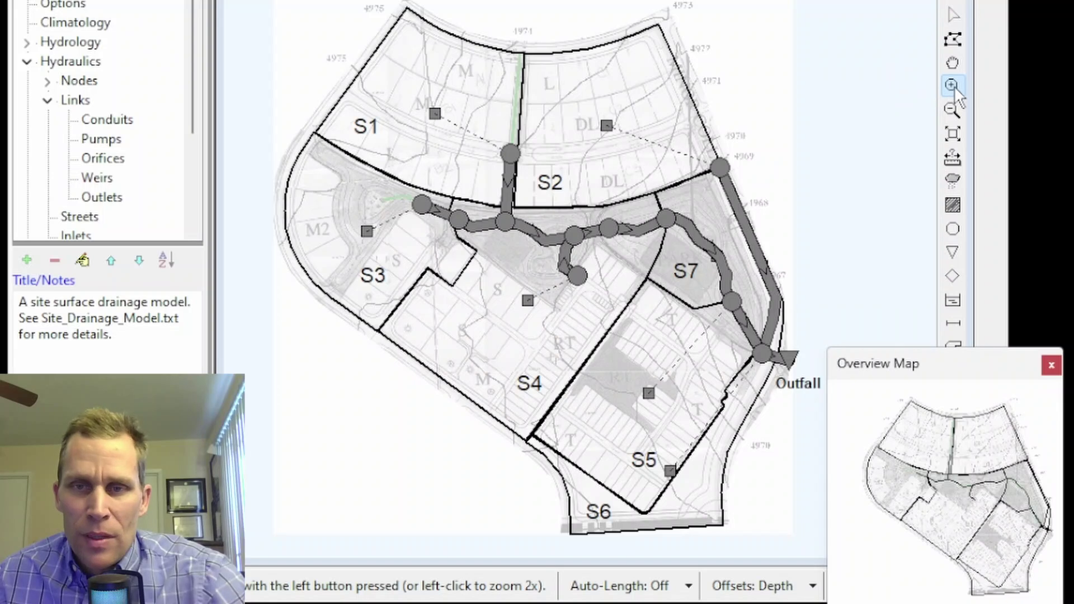
{"action": "left_click", "coordinate": [952, 86]}
{"action": "left_click_drag", "start_coordinate": [808, 59], "coordinate": [596, 245]}
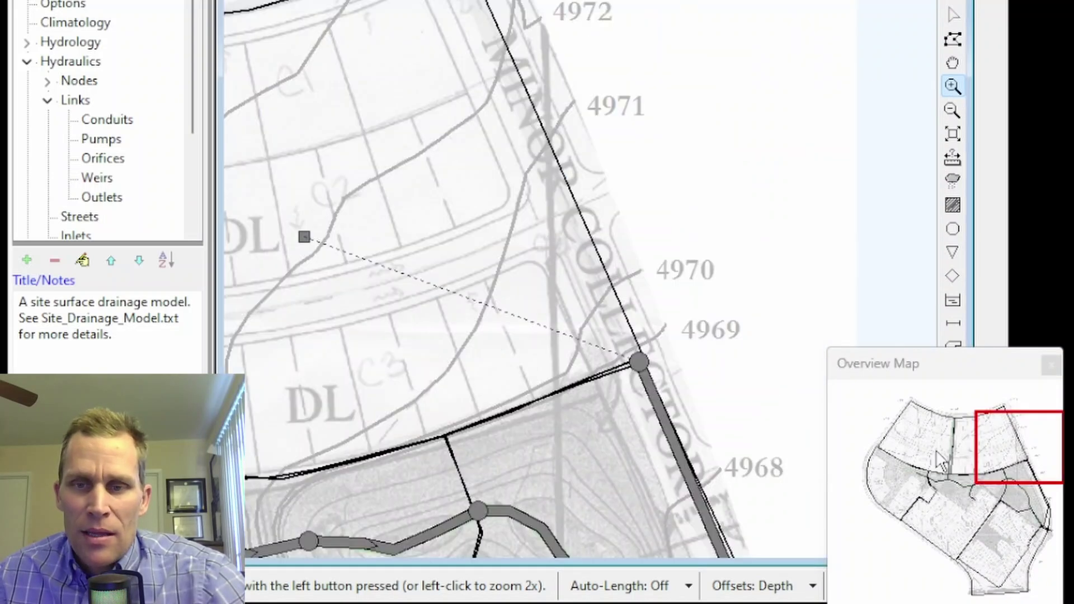
{"action": "left_click_drag", "start_coordinate": [1005, 434], "coordinate": [965, 432]}
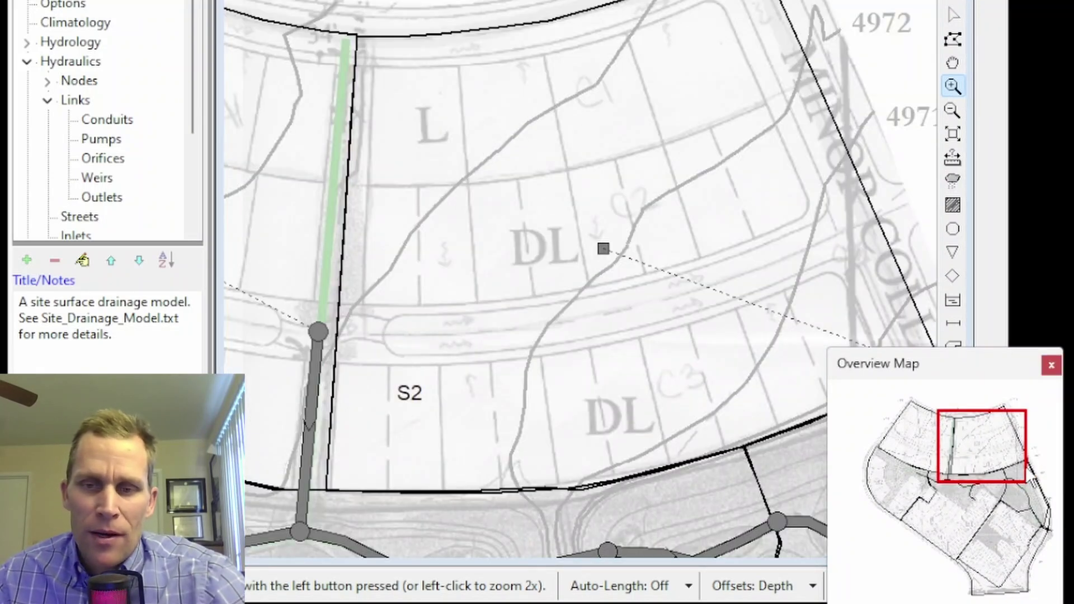
{"action": "left_click_drag", "start_coordinate": [952, 373], "coordinate": [999, 361]}
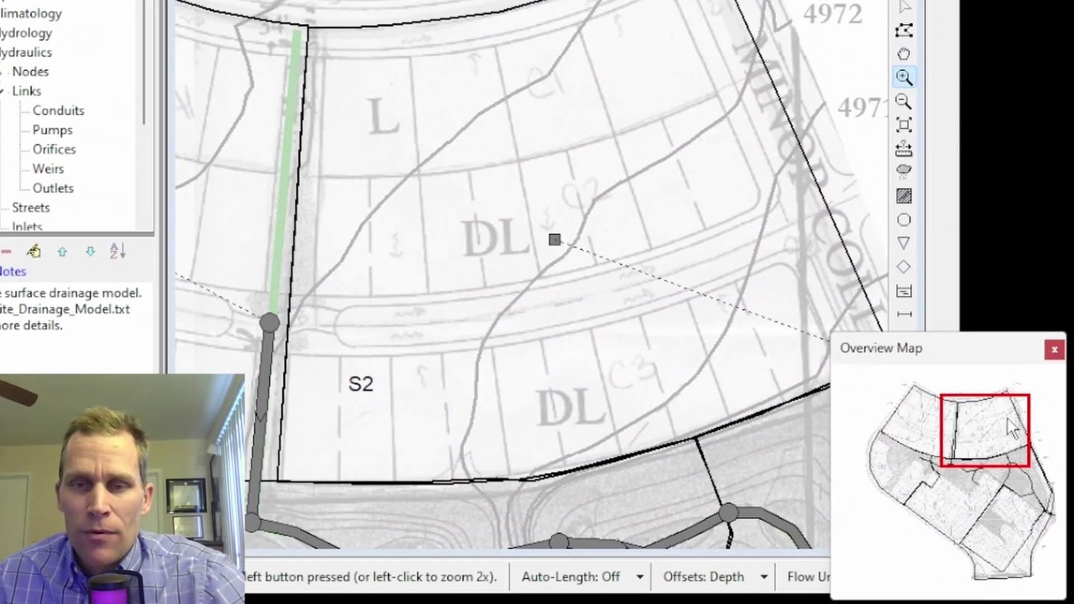
Pan to S1, M2 and S3, return to full view, then zoom in around S1
{"action": "left_click_drag", "start_coordinate": [345, 182], "coordinate": [560, 147]}
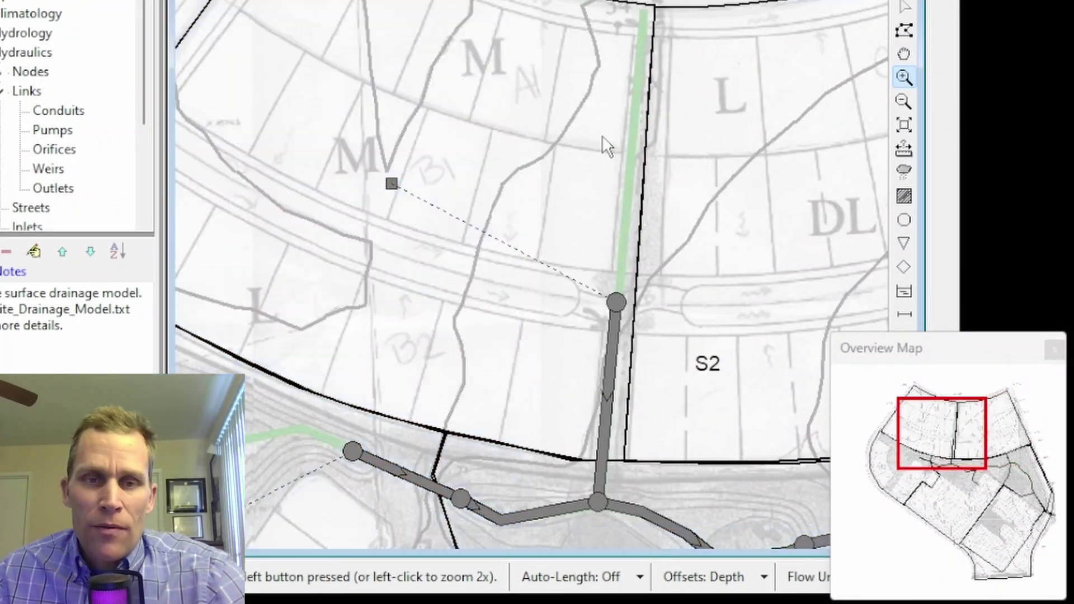
{"action": "left_click_drag", "start_coordinate": [268, 144], "coordinate": [529, 131]}
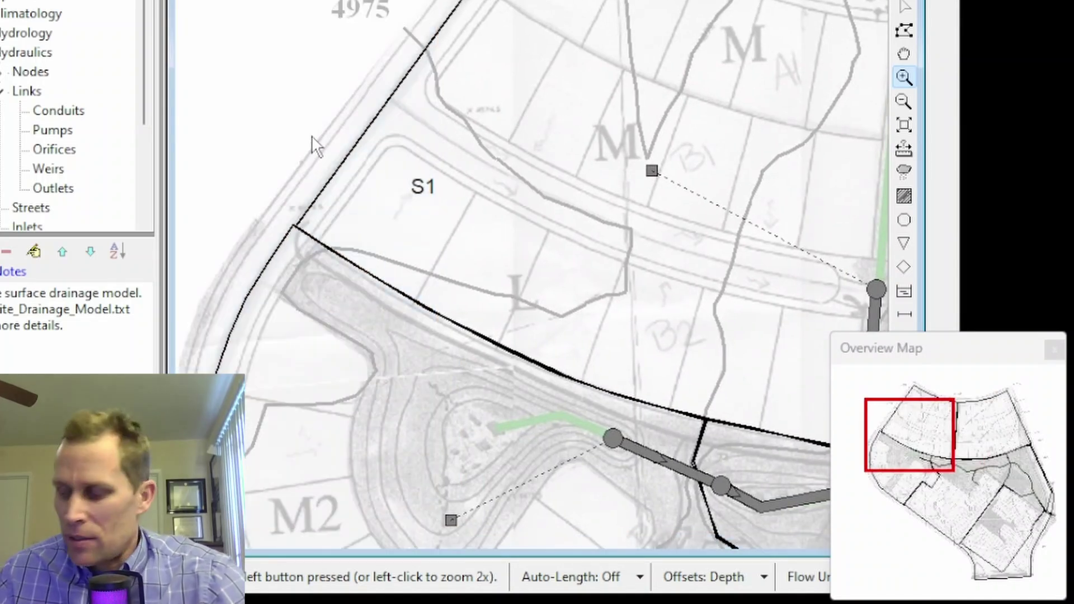
{"action": "left_click_drag", "start_coordinate": [360, 256], "coordinate": [495, 90]}
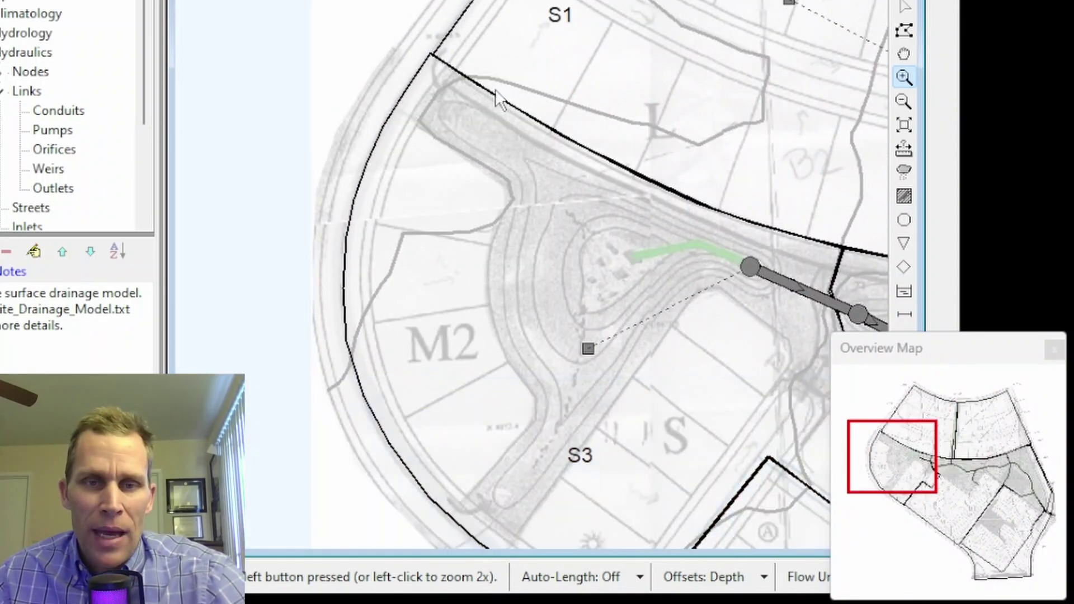
{"action": "key", "text": "ctrl+e"}
{"action": "left_click", "coordinate": [460, 167]}
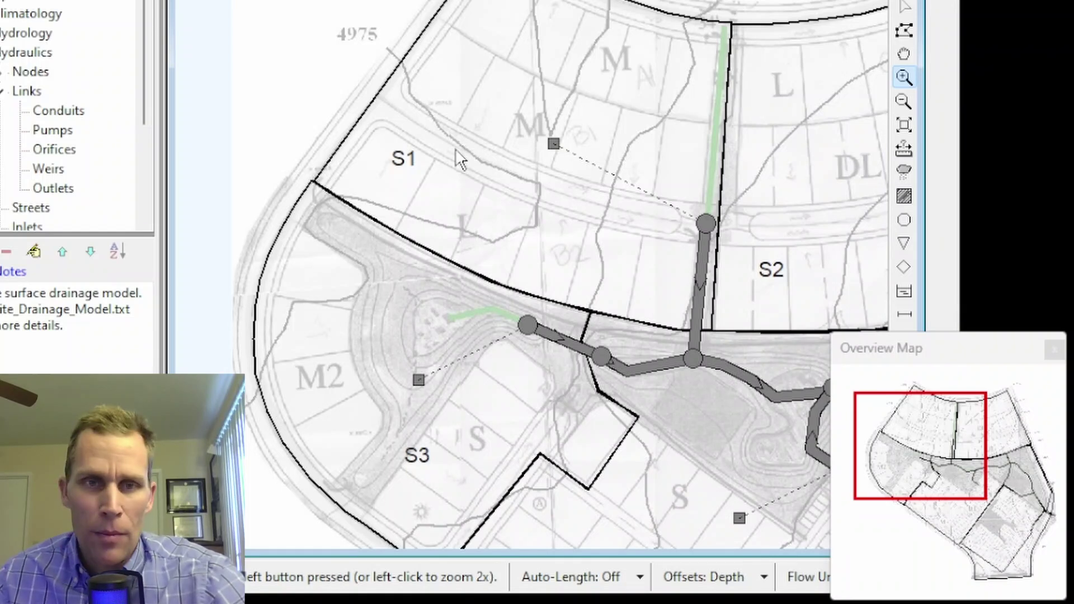
{"action": "left_click", "coordinate": [467, 240]}
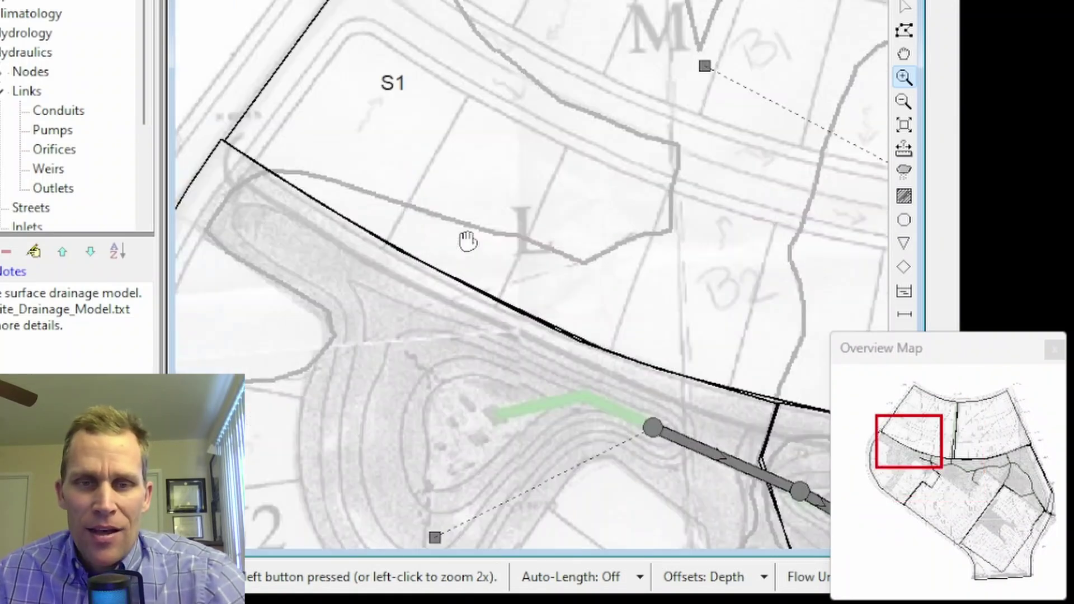
{"action": "left_click", "coordinate": [485, 268]}
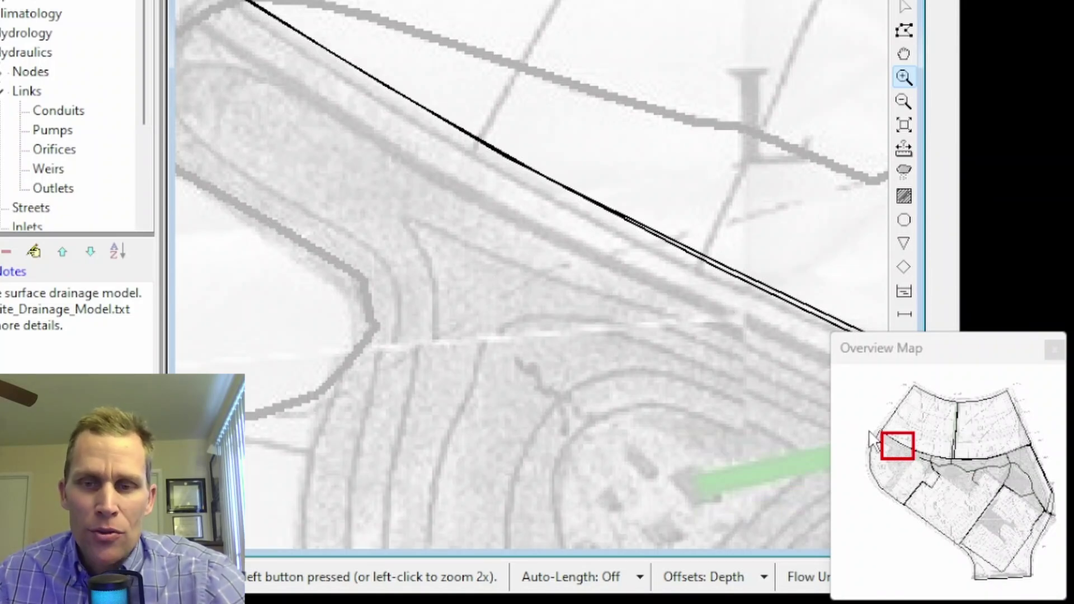
{"action": "scroll", "coordinate": [522, 342], "scroll_direction": "down", "scroll_amount": 1}
{"action": "left_click_drag", "start_coordinate": [525, 411], "coordinate": [547, 102]}
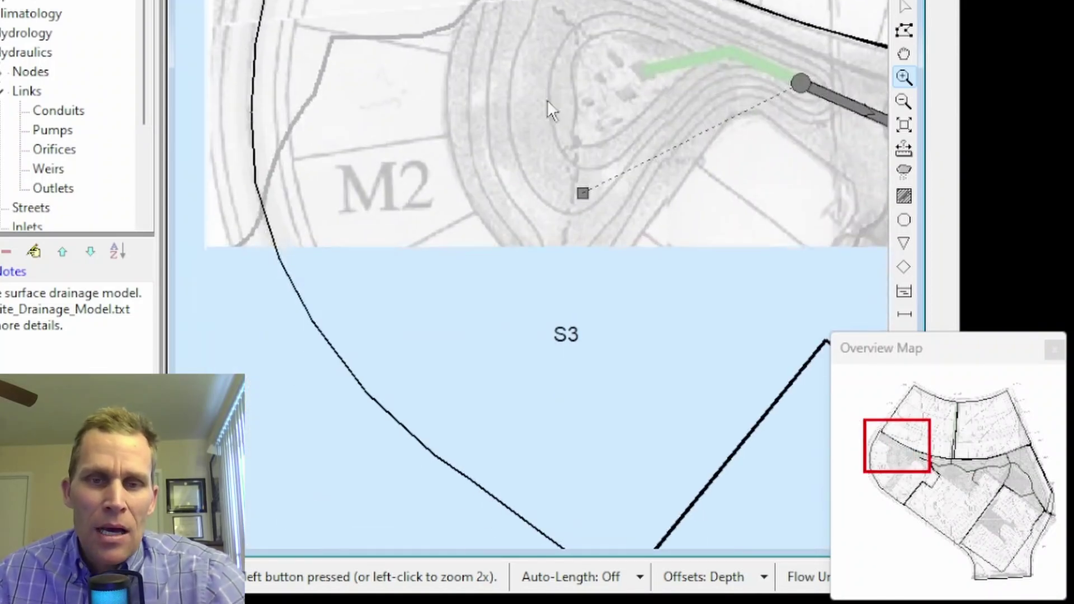
Jump to S4 via the overview box, pan toward the outfall and S7, and close the Overview Map
{"action": "left_click_drag", "start_coordinate": [895, 482], "coordinate": [977, 542]}
{"action": "left_click_drag", "start_coordinate": [712, 307], "coordinate": [351, 221]}
{"action": "left_click_drag", "start_coordinate": [724, 185], "coordinate": [432, 180]}
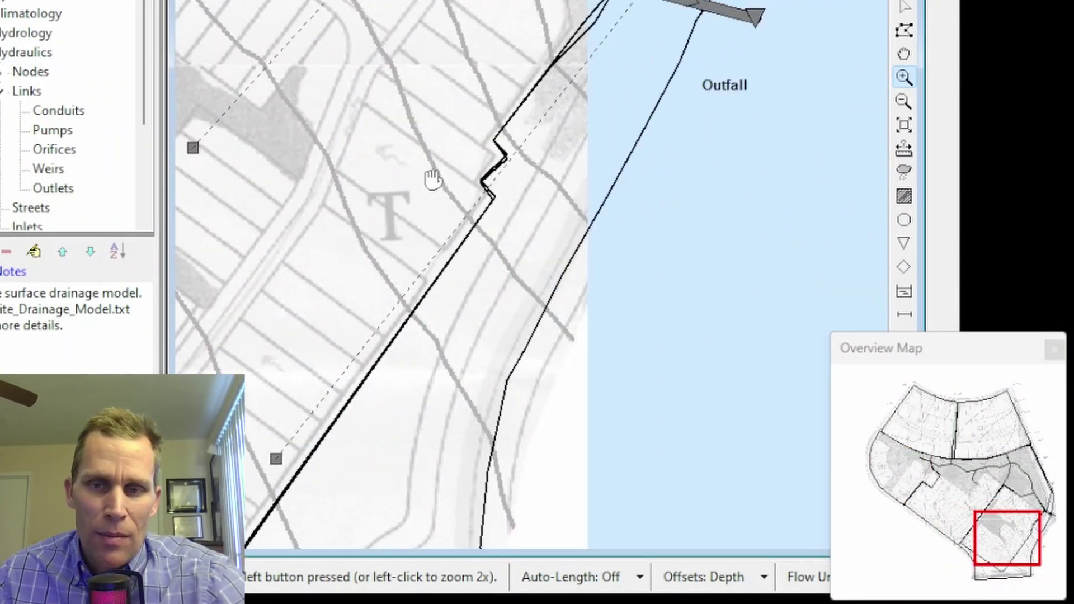
{"action": "left_click_drag", "start_coordinate": [415, 90], "coordinate": [503, 445]}
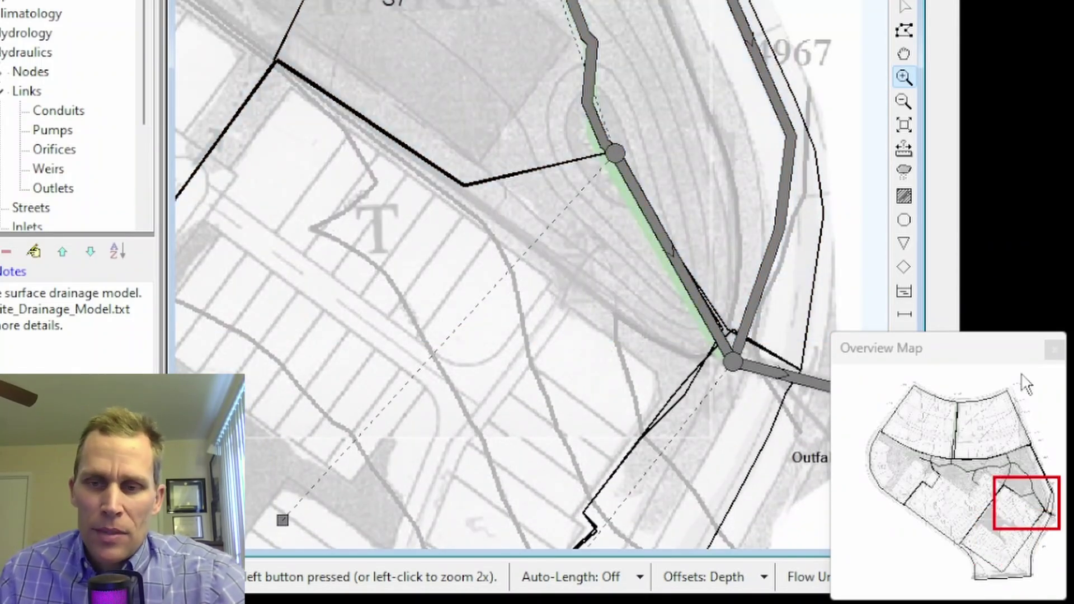
{"action": "left_click_drag", "start_coordinate": [911, 359], "coordinate": [855, 365]}
{"action": "left_click", "coordinate": [1003, 356]}
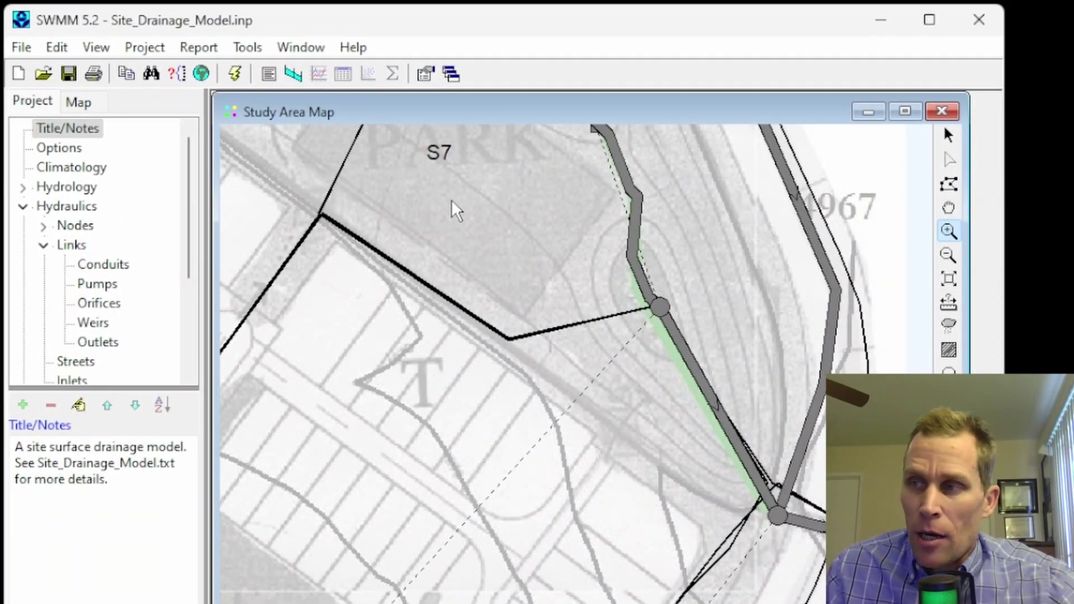
Use Map Finder to locate subcatchment S2 and select its outlet node J2
{"action": "left_click", "coordinate": [59, 48]}
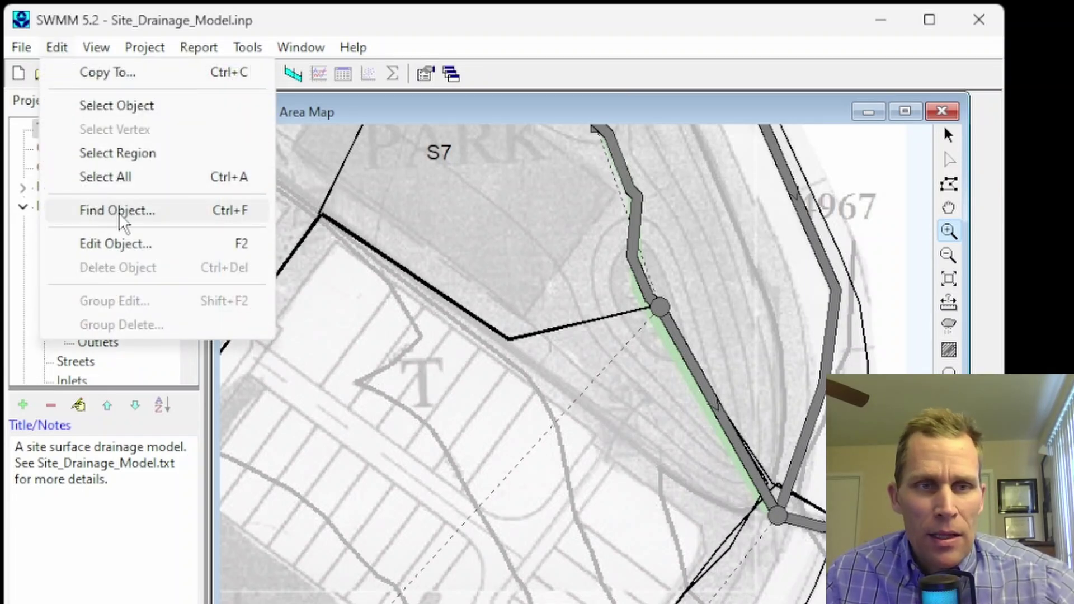
{"action": "left_click", "coordinate": [87, 213]}
{"action": "left_click_drag", "start_coordinate": [134, 89], "coordinate": [435, 174]}
{"action": "left_click", "coordinate": [496, 201]}
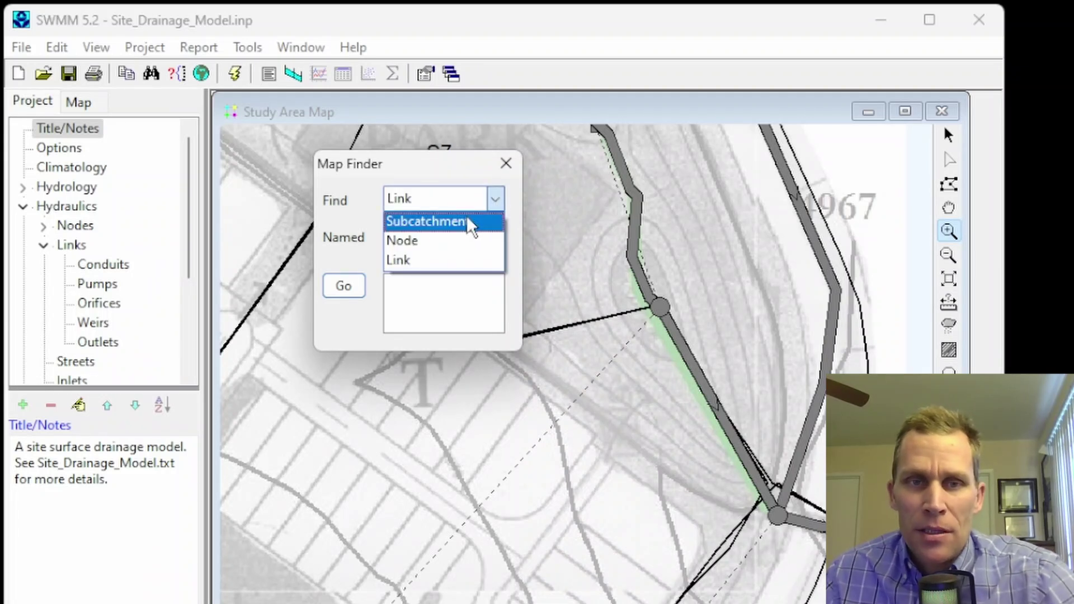
{"action": "left_click", "coordinate": [417, 223]}
{"action": "left_click", "coordinate": [418, 234]}
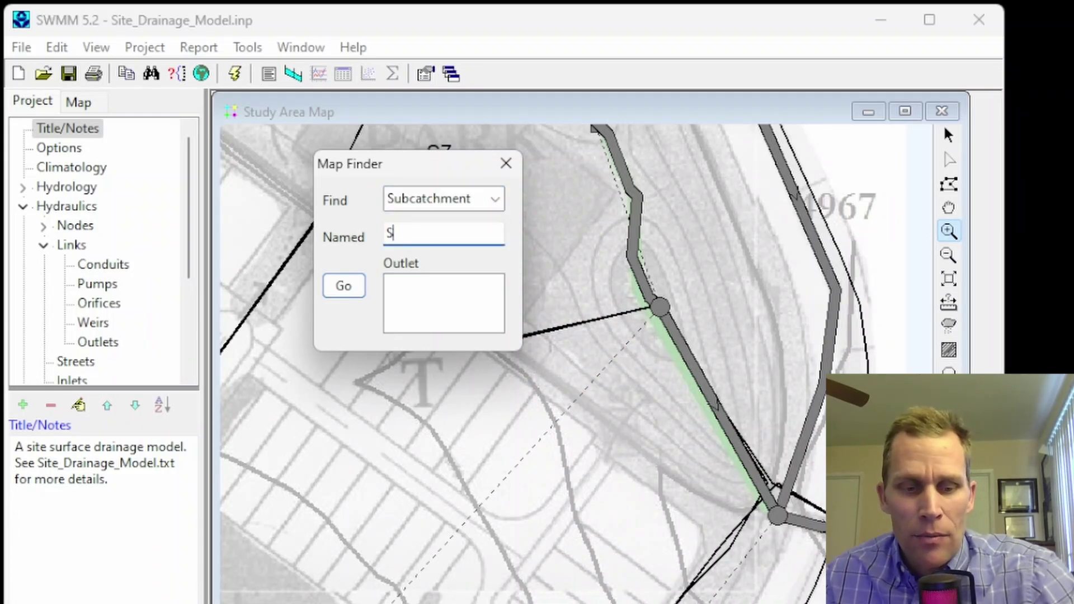
{"action": "left_click", "coordinate": [361, 296]}
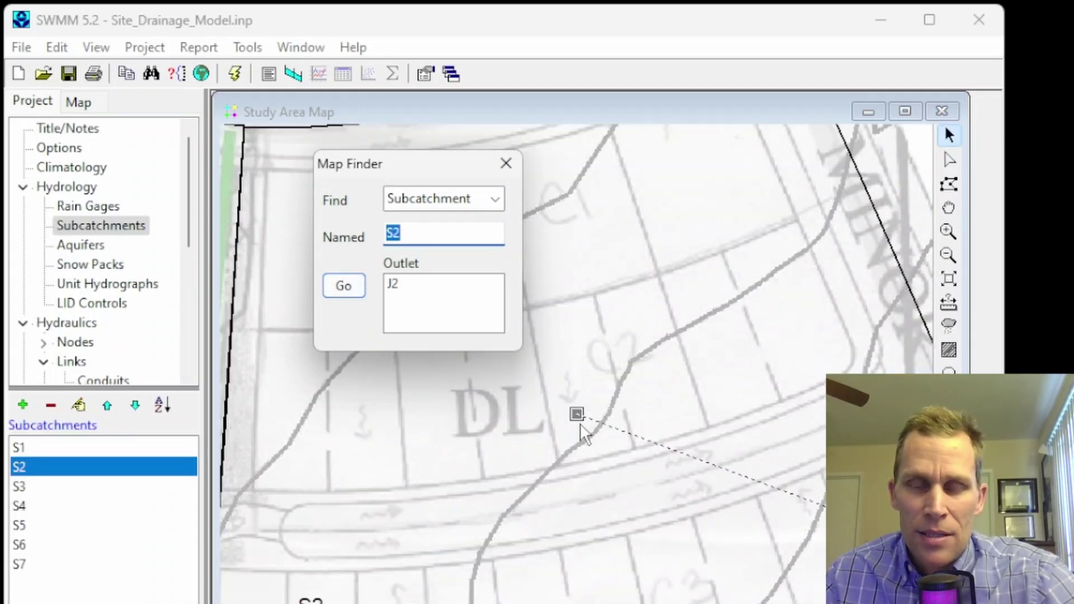
{"action": "scroll", "coordinate": [583, 432], "scroll_direction": "down", "scroll_amount": 3}
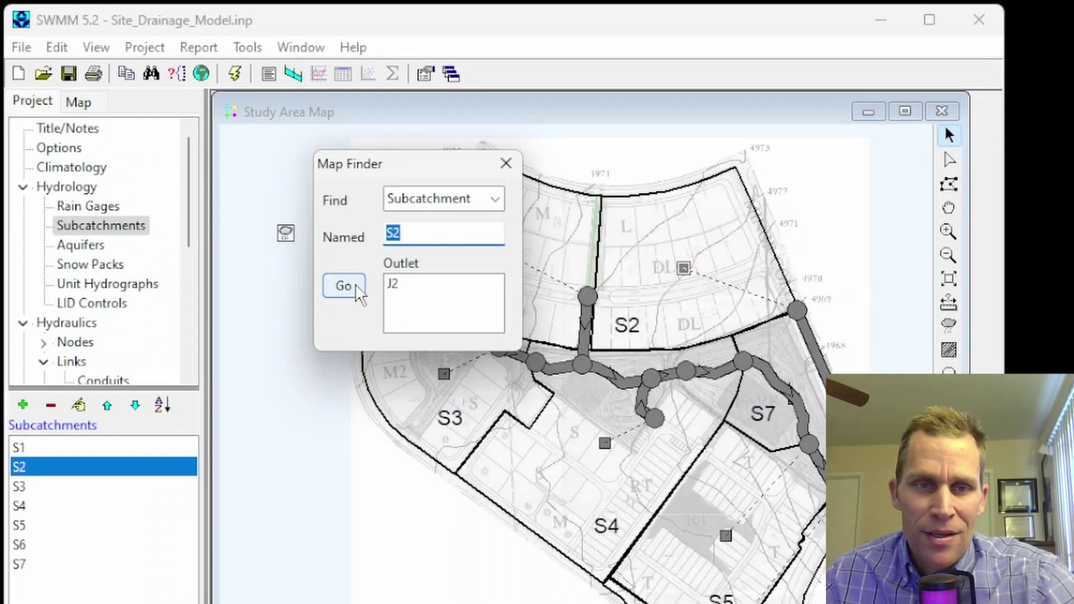
{"action": "left_click_drag", "start_coordinate": [421, 159], "coordinate": [322, 315]}
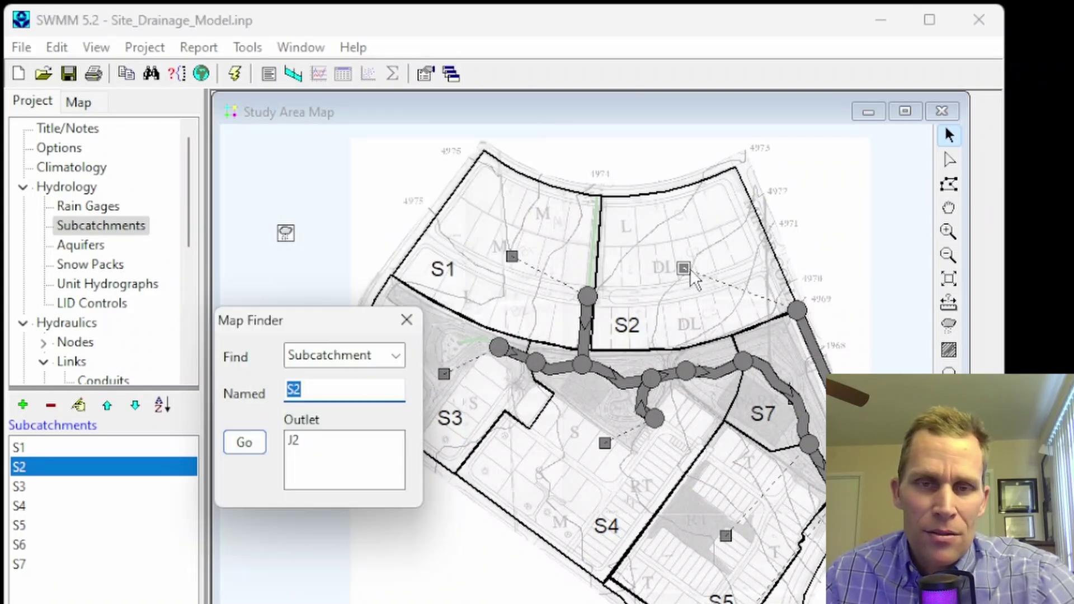
{"action": "left_click", "coordinate": [307, 445]}
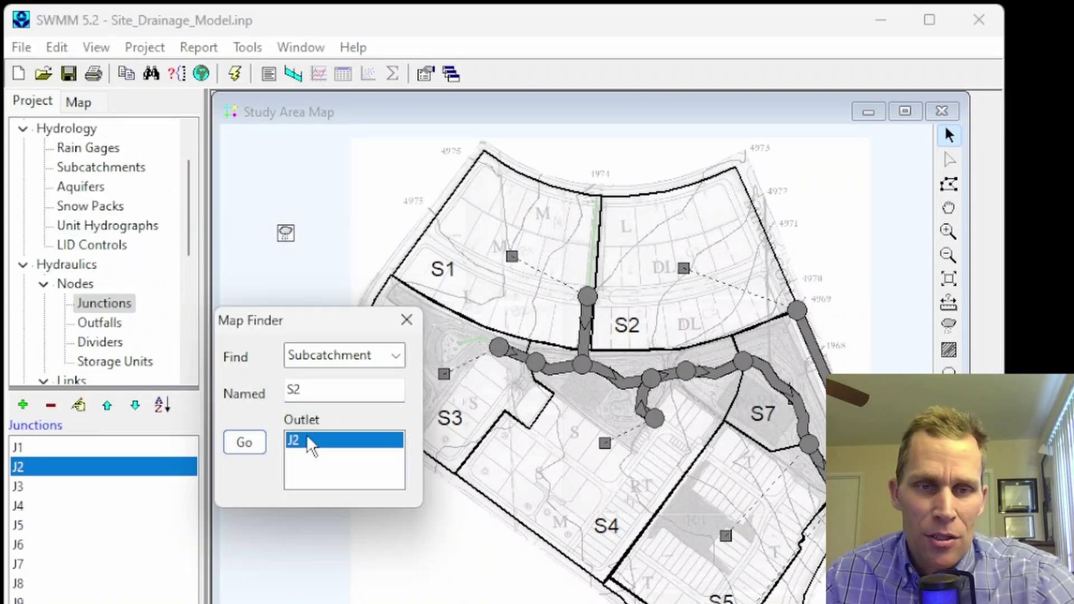
Find link C5 in Map Finder and select its adjacent nodes J5 and J6
{"action": "left_click", "coordinate": [398, 357]}
{"action": "left_click", "coordinate": [330, 414]}
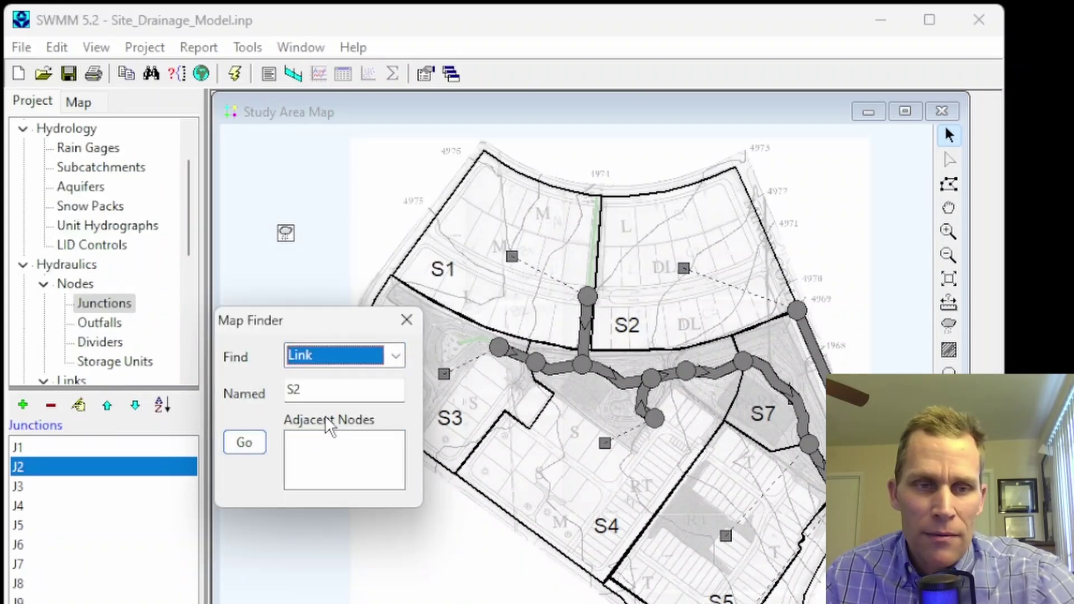
{"action": "left_click", "coordinate": [611, 378]}
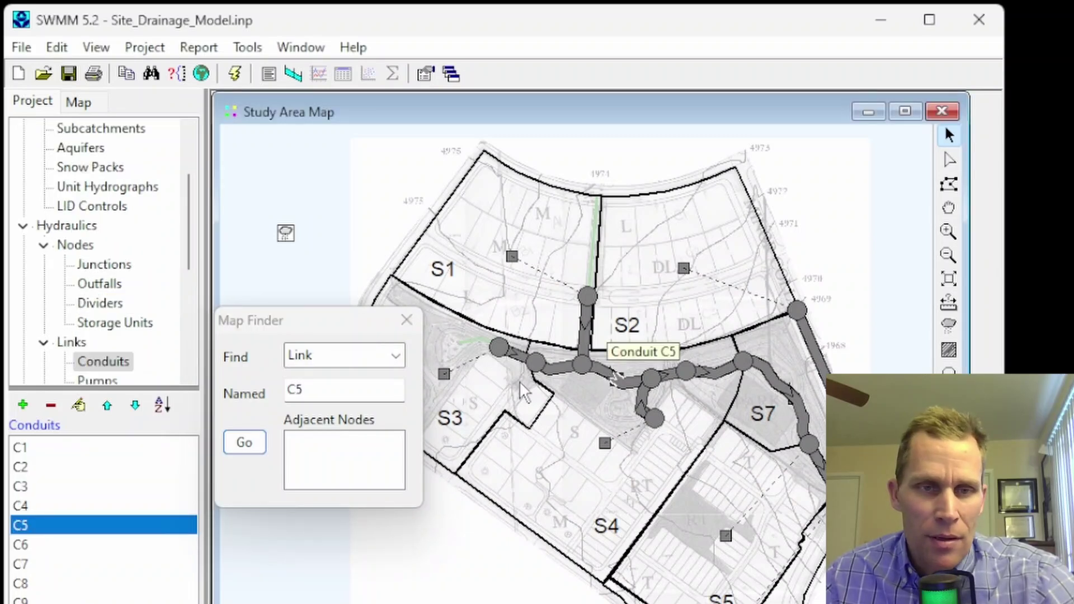
{"action": "left_click", "coordinate": [243, 388]}
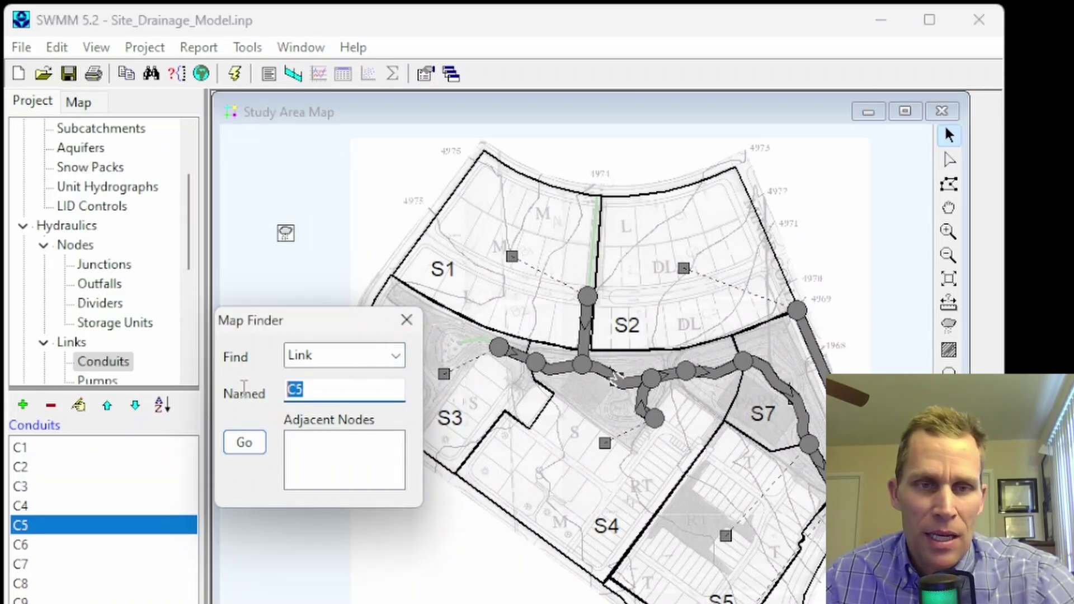
{"action": "left_click", "coordinate": [262, 444]}
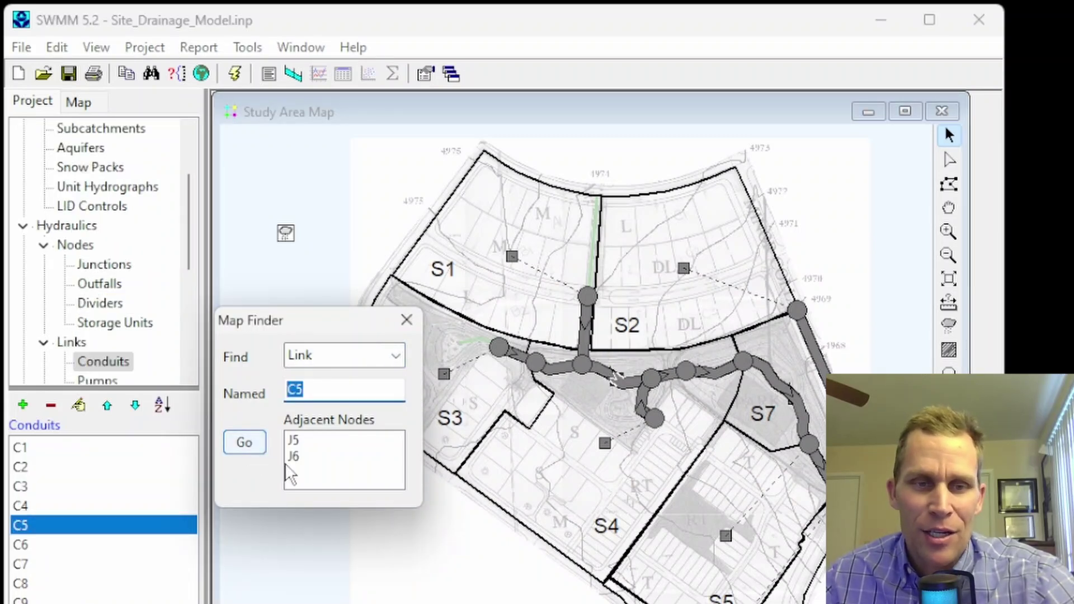
{"action": "left_click", "coordinate": [302, 439]}
{"action": "left_click", "coordinate": [300, 456]}
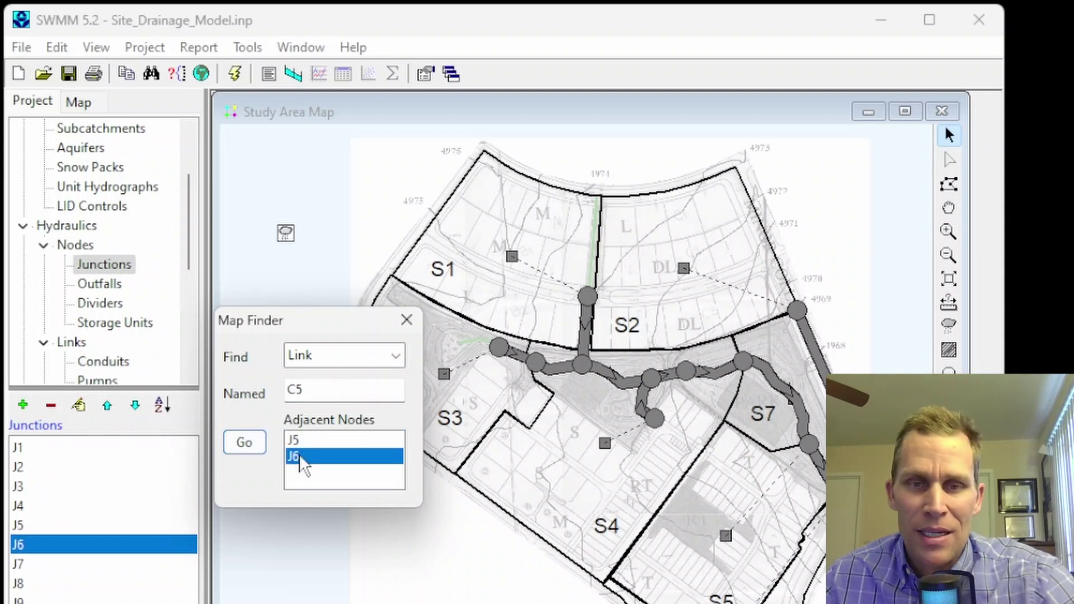
Close Map Finder, reopen it from the toolbar, move it higher, and close it again
{"action": "left_click", "coordinate": [407, 320]}
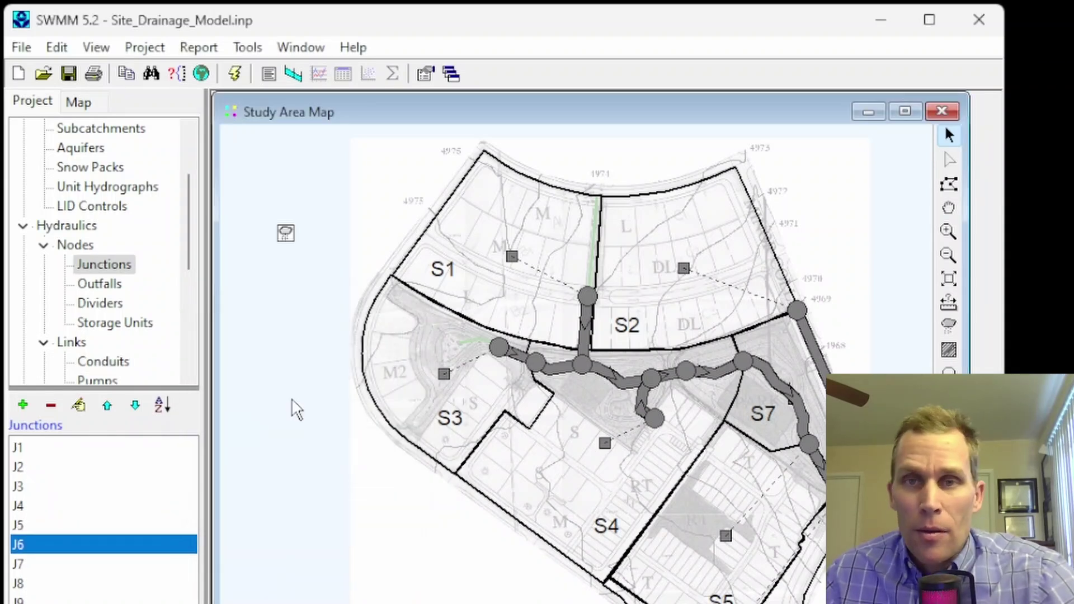
{"action": "left_click", "coordinate": [151, 73]}
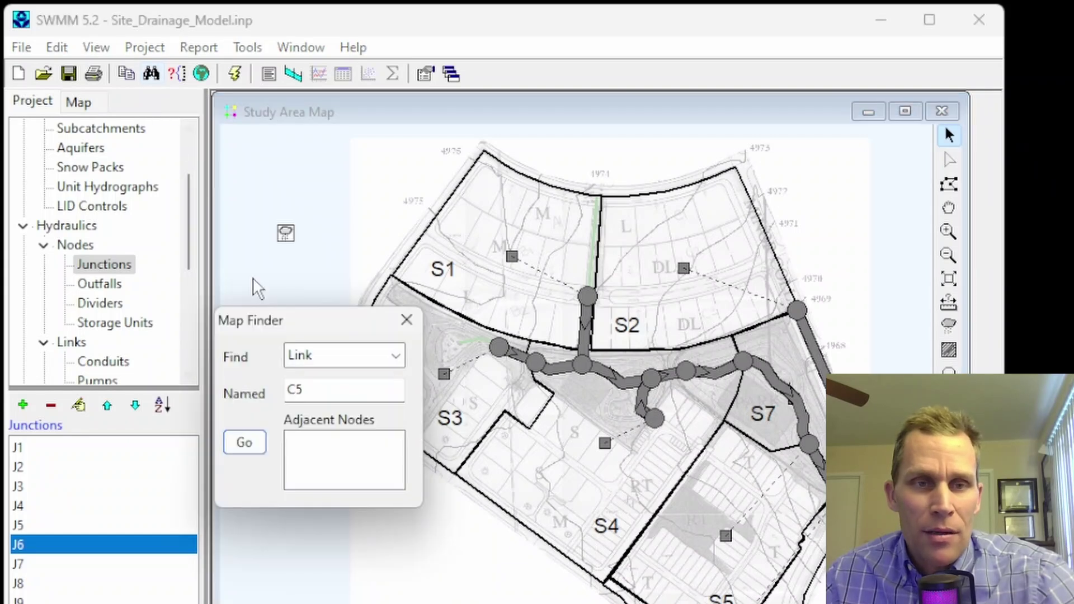
{"action": "left_click_drag", "start_coordinate": [282, 318], "coordinate": [313, 207]}
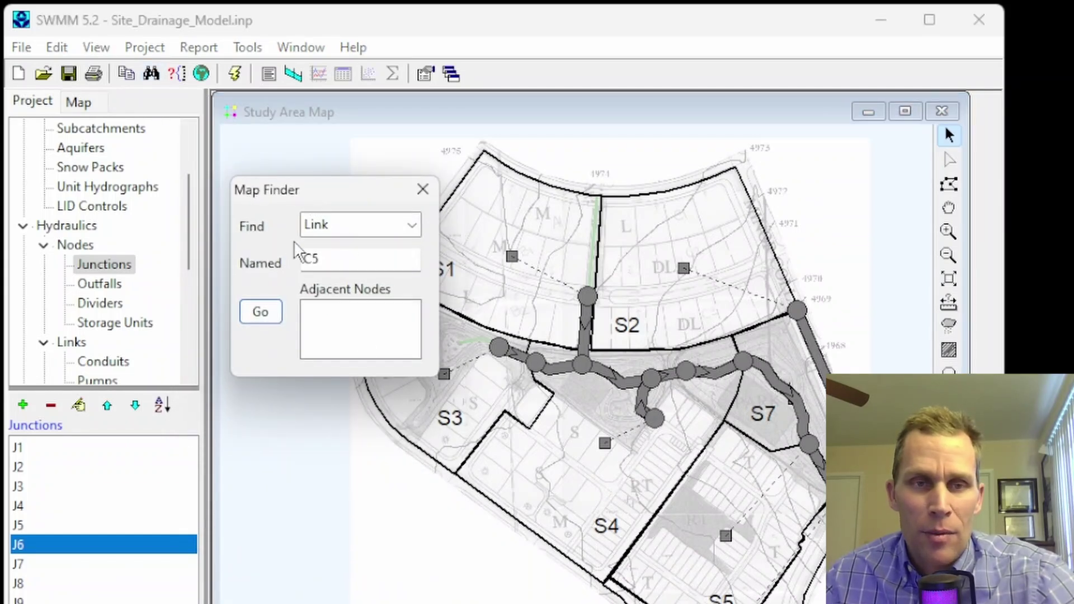
{"action": "left_click", "coordinate": [422, 189]}
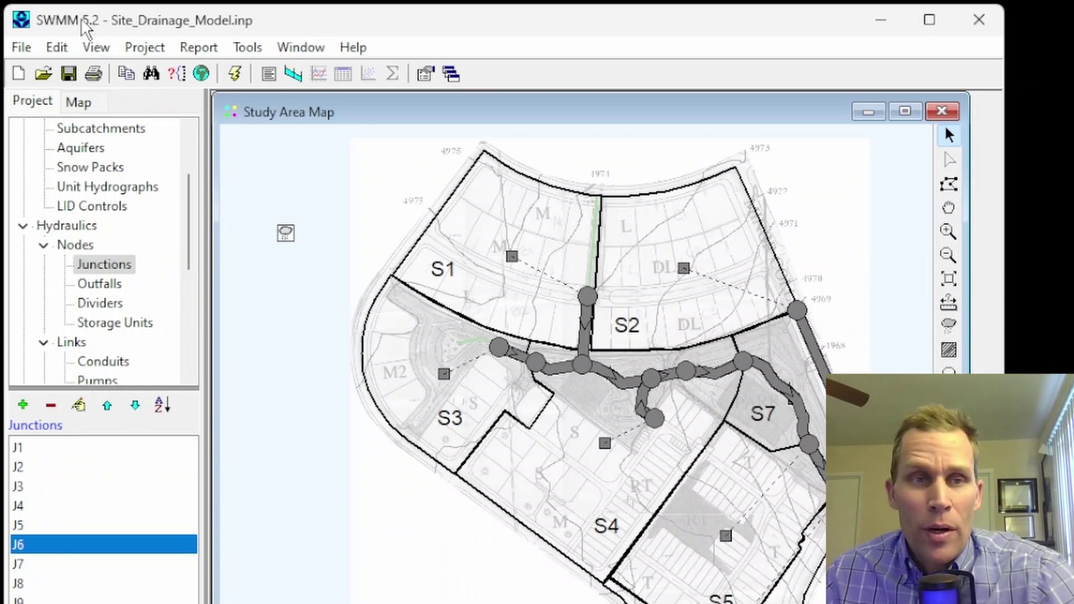
Open the Map Query from View, close it, then reopen it from the toolbar beside the map
{"action": "left_click", "coordinate": [96, 48]}
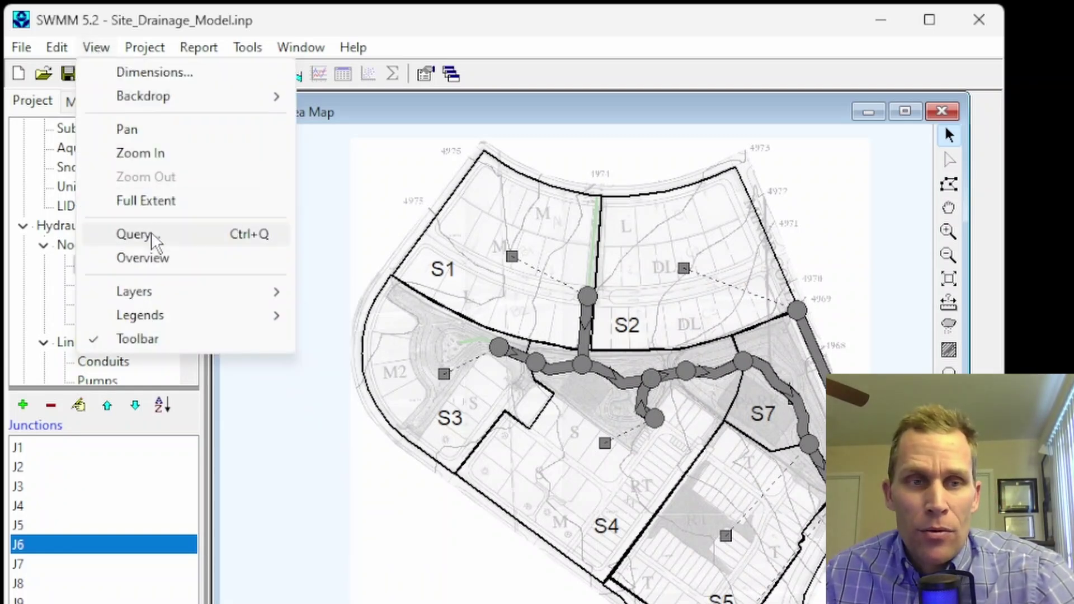
{"action": "left_click", "coordinate": [124, 232]}
{"action": "left_click_drag", "start_coordinate": [125, 87], "coordinate": [229, 152]}
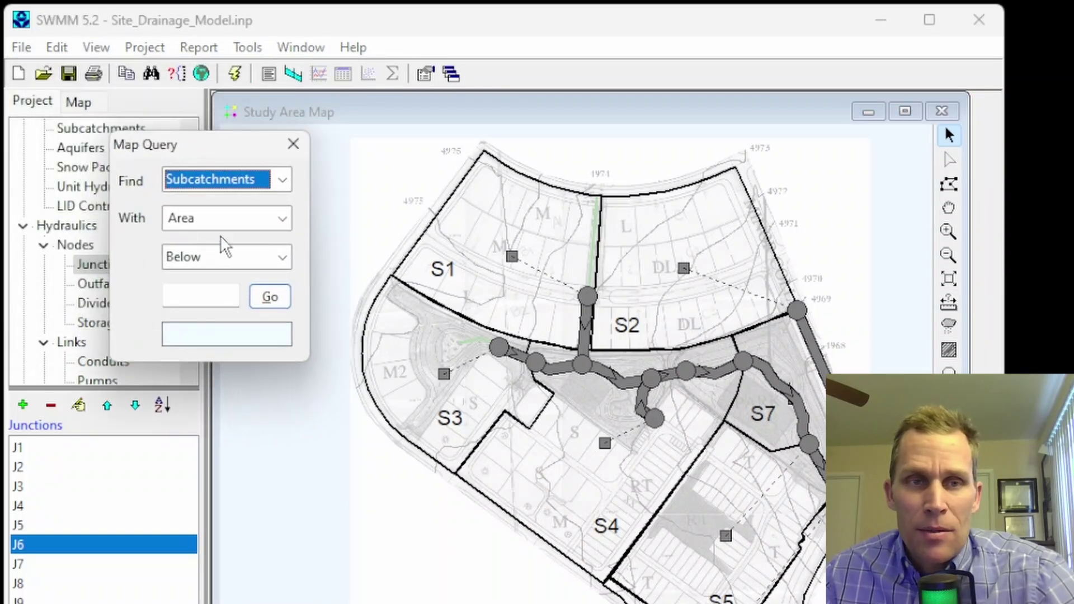
{"action": "left_click", "coordinate": [293, 144]}
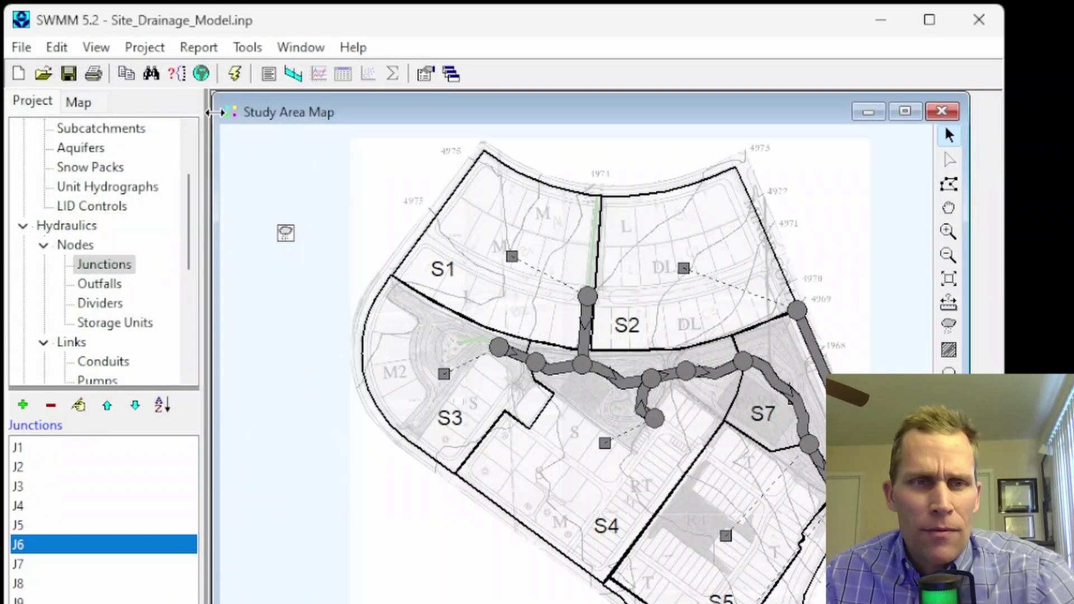
{"action": "left_click", "coordinate": [180, 73]}
{"action": "left_click_drag", "start_coordinate": [223, 149], "coordinate": [264, 211]}
Set the query to find Nodes with Invert Above a threshold
{"action": "left_click", "coordinate": [306, 235]}
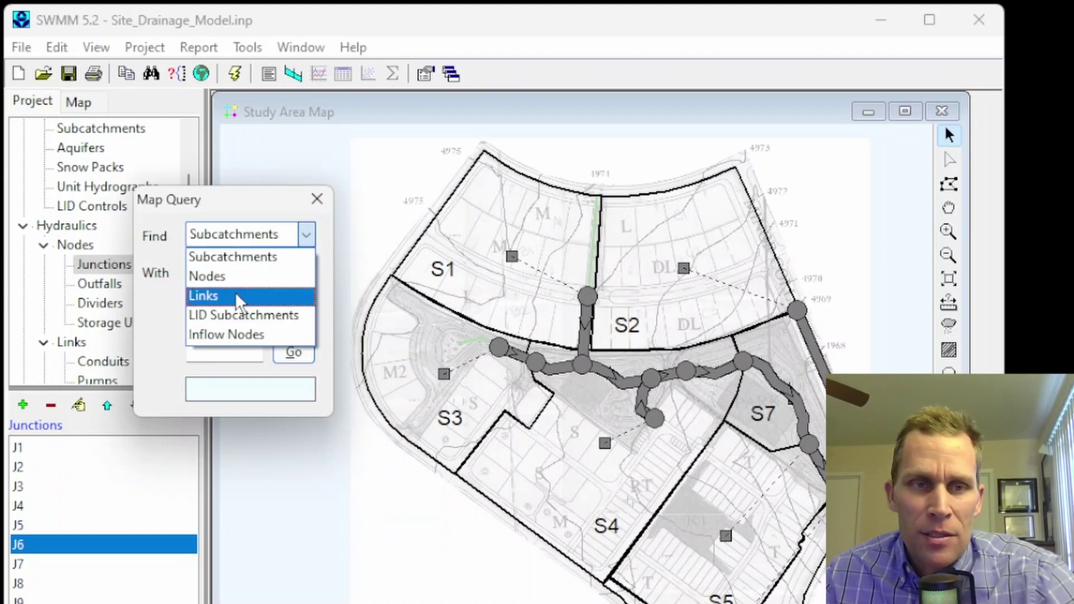
{"action": "left_click", "coordinate": [235, 276]}
{"action": "left_click", "coordinate": [307, 273]}
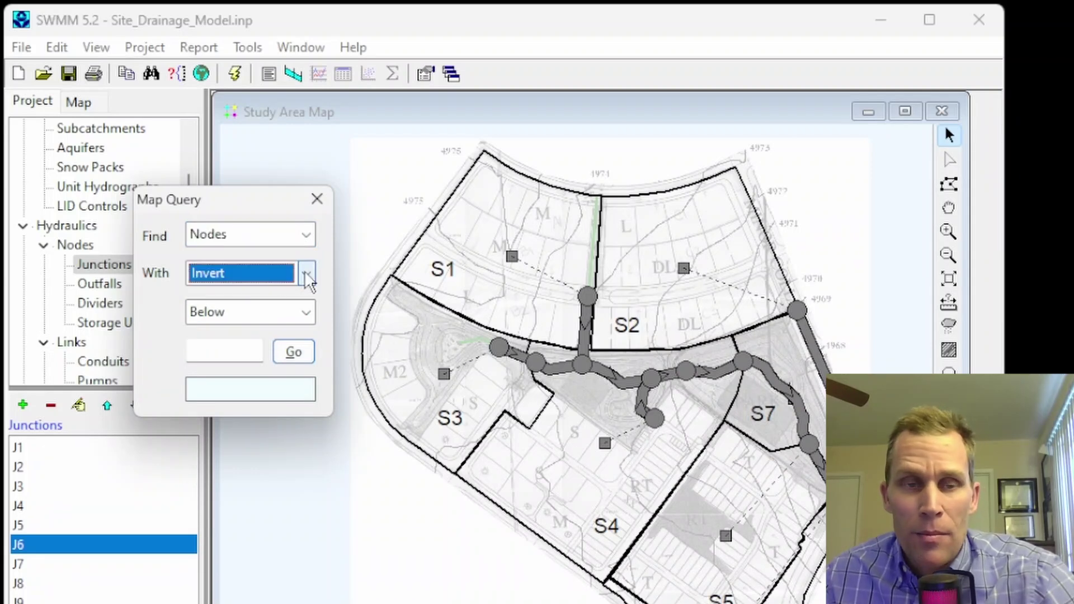
{"action": "left_click", "coordinate": [305, 270]}
{"action": "left_click", "coordinate": [304, 271]}
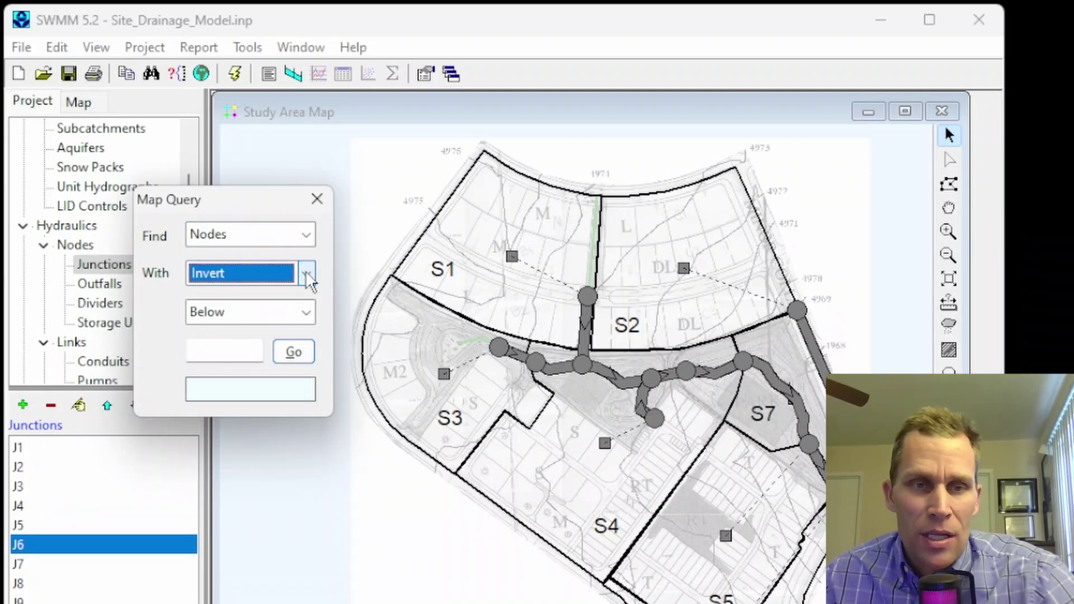
{"action": "left_click", "coordinate": [278, 311]}
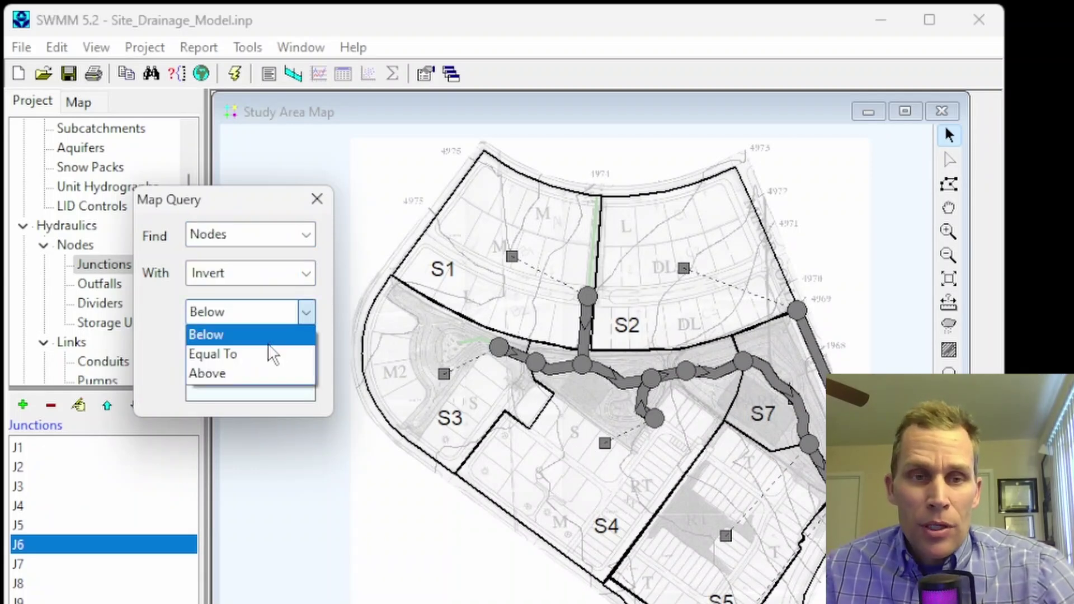
{"action": "left_click", "coordinate": [227, 374]}
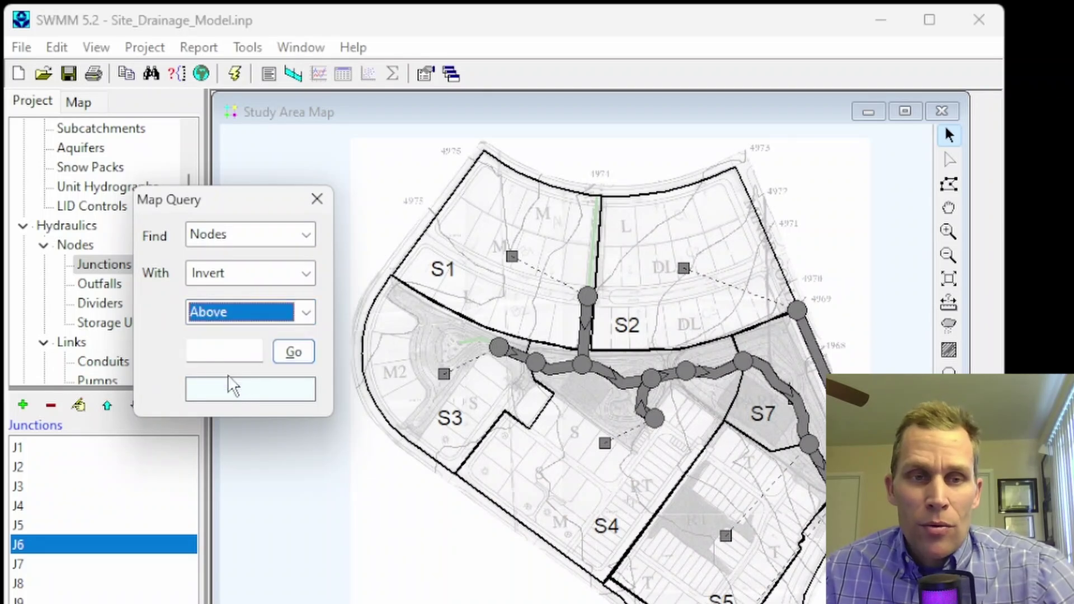
{"action": "left_click", "coordinate": [227, 354]}
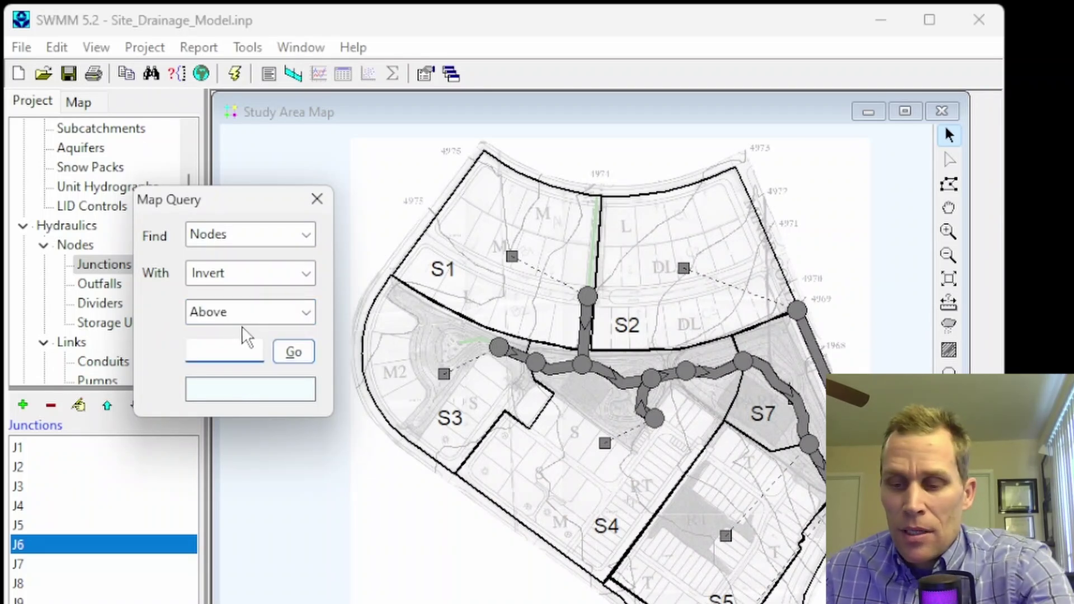
{"action": "left_click", "coordinate": [145, 46]}
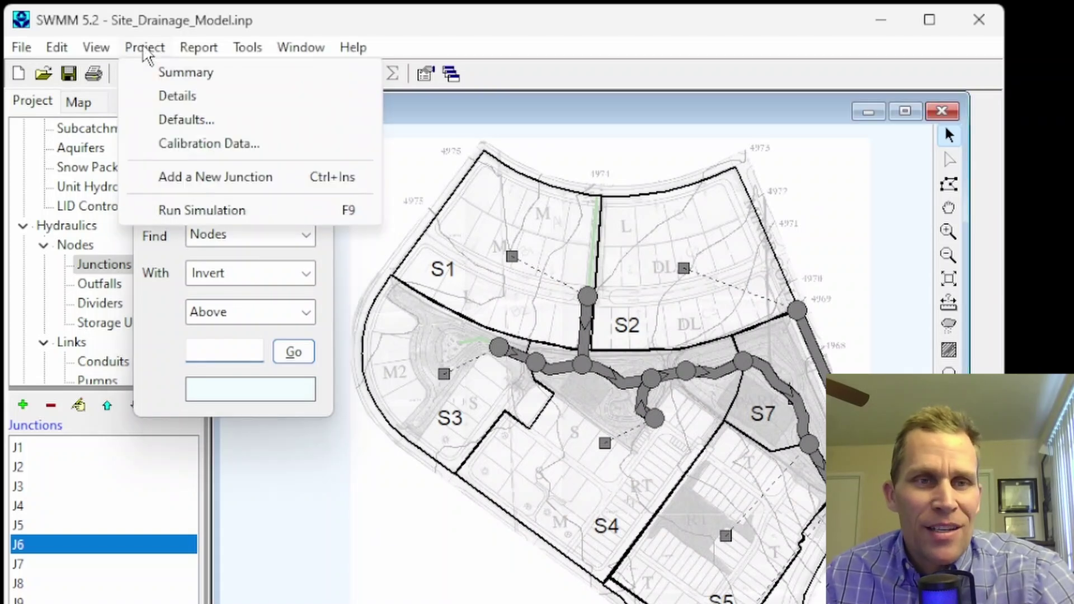
{"action": "left_click", "coordinate": [174, 95]}
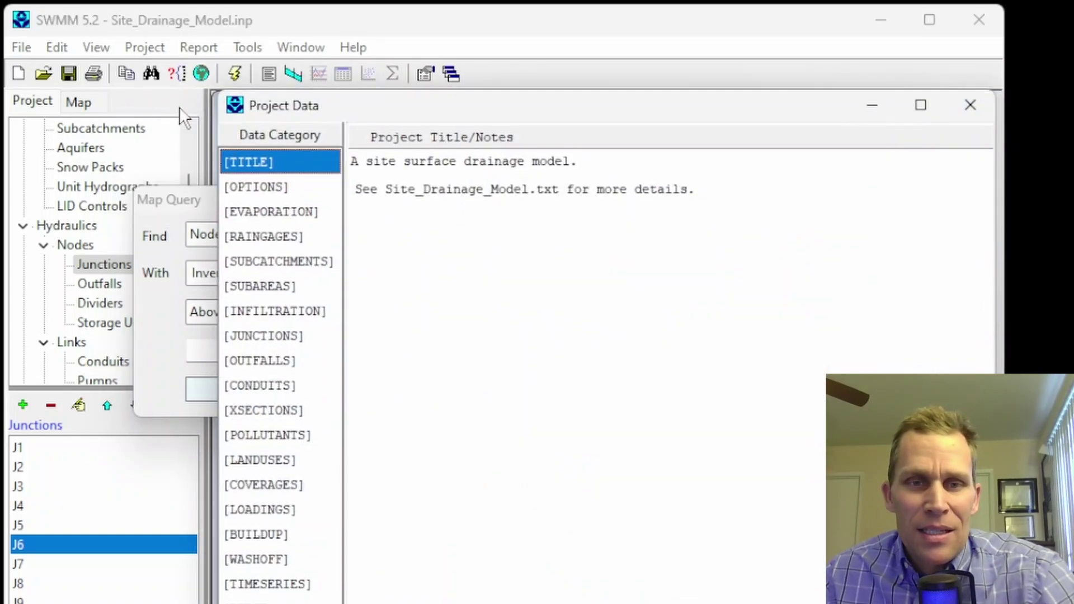
{"action": "left_click", "coordinate": [268, 335]}
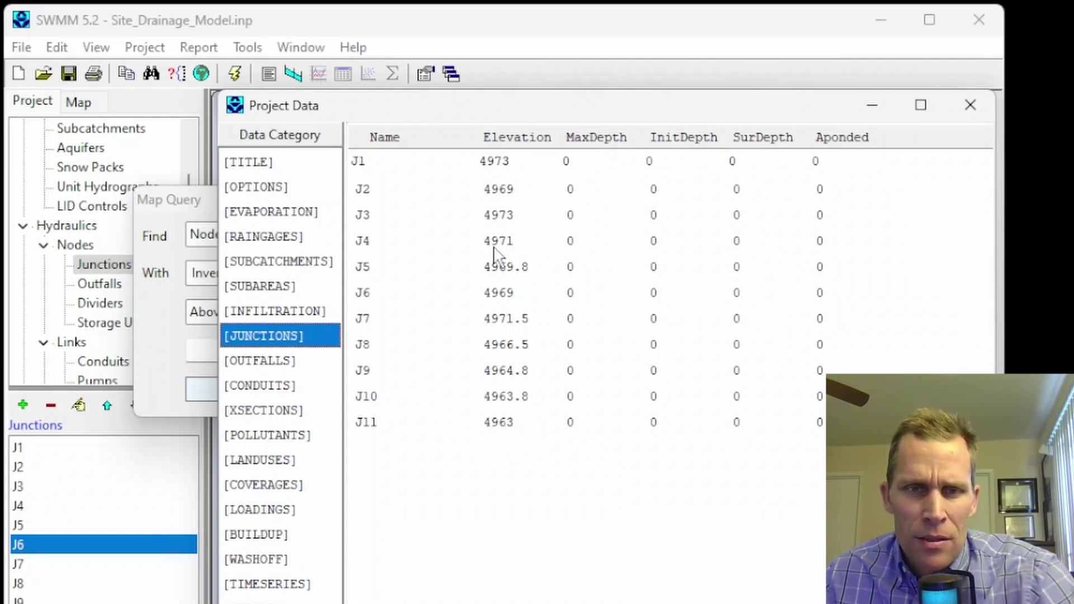
Close the project data window and run the node query for Invert above 4970
{"action": "left_click", "coordinate": [971, 104]}
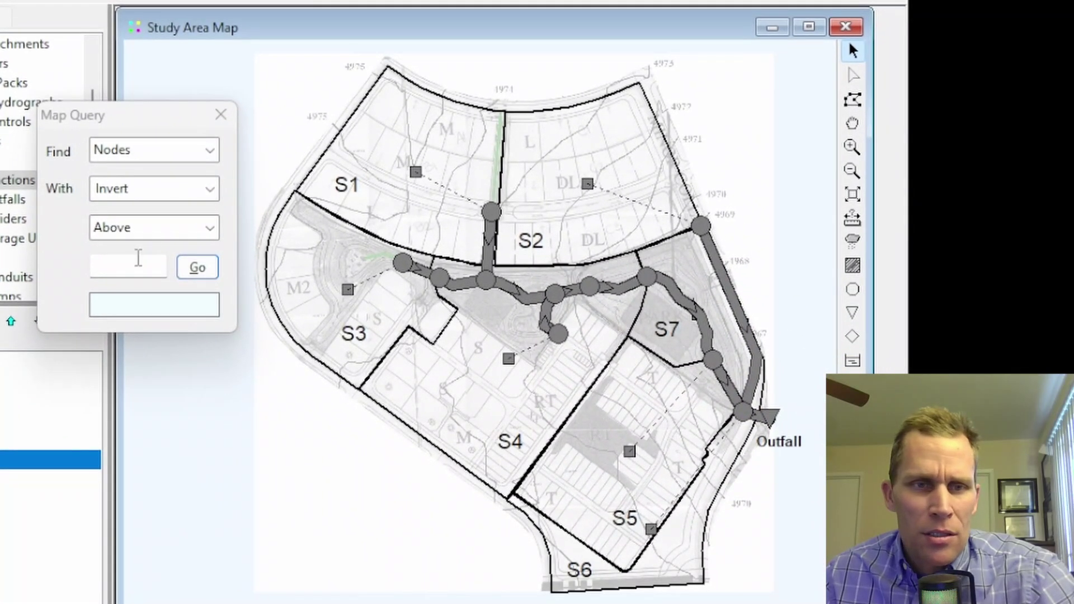
{"action": "left_click", "coordinate": [191, 310]}
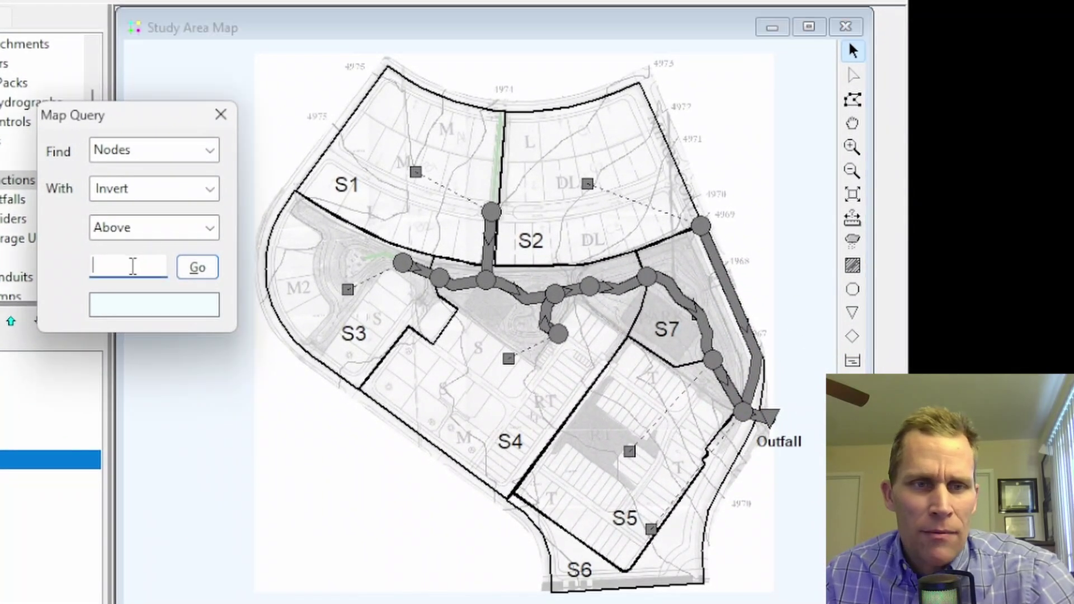
{"action": "type", "text": "4970"}
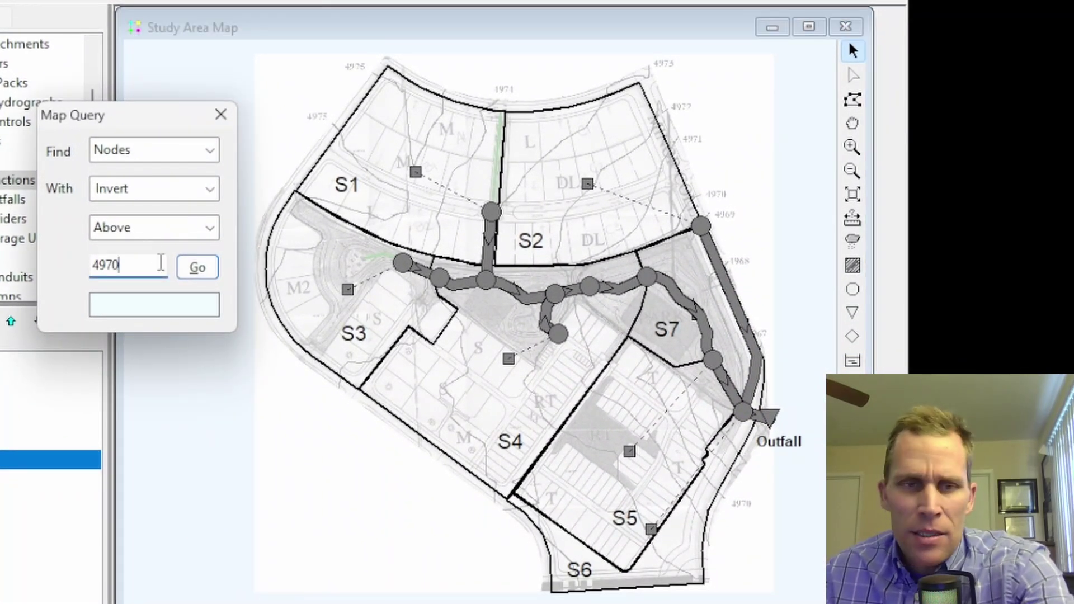
{"action": "left_click", "coordinate": [197, 274]}
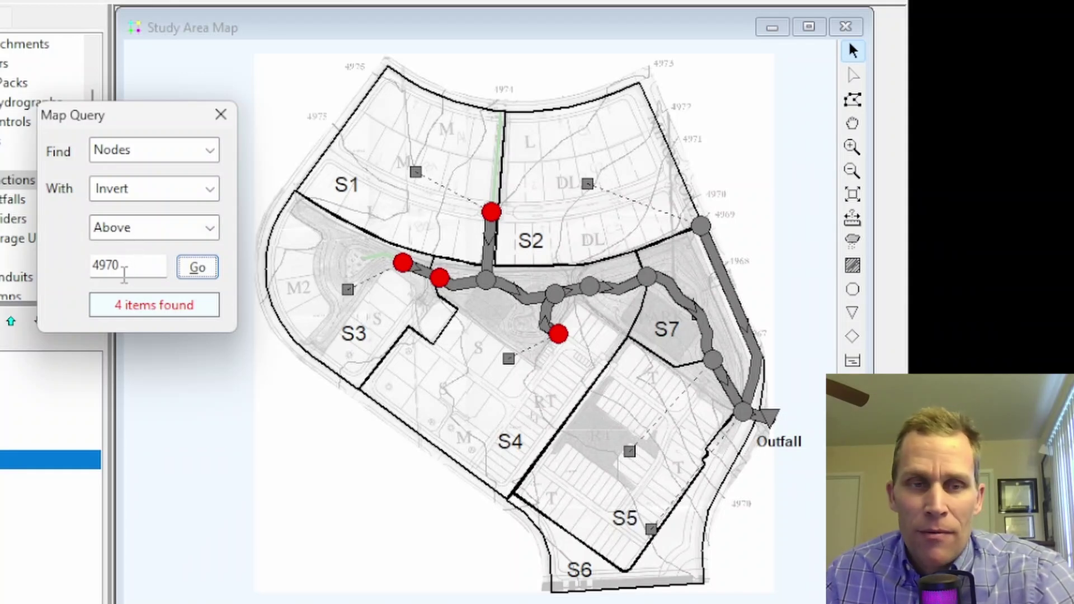
Rerun the query with thresholds 4975 and then 4972, and close the query window
{"action": "left_click_drag", "start_coordinate": [106, 267], "coordinate": [138, 272]}
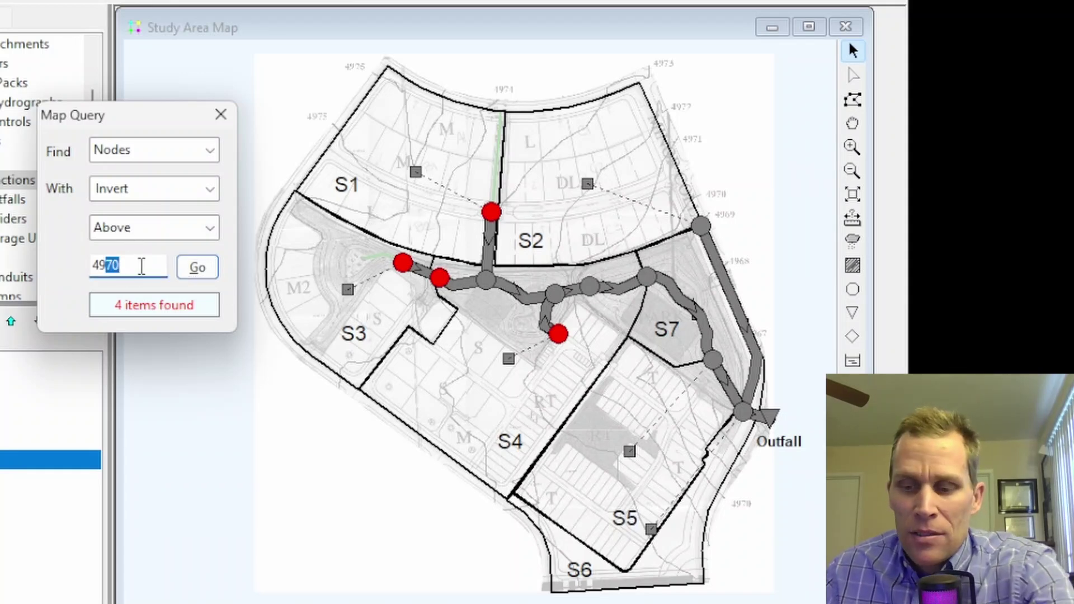
{"action": "type", "text": "75"}
{"action": "left_click", "coordinate": [198, 267]}
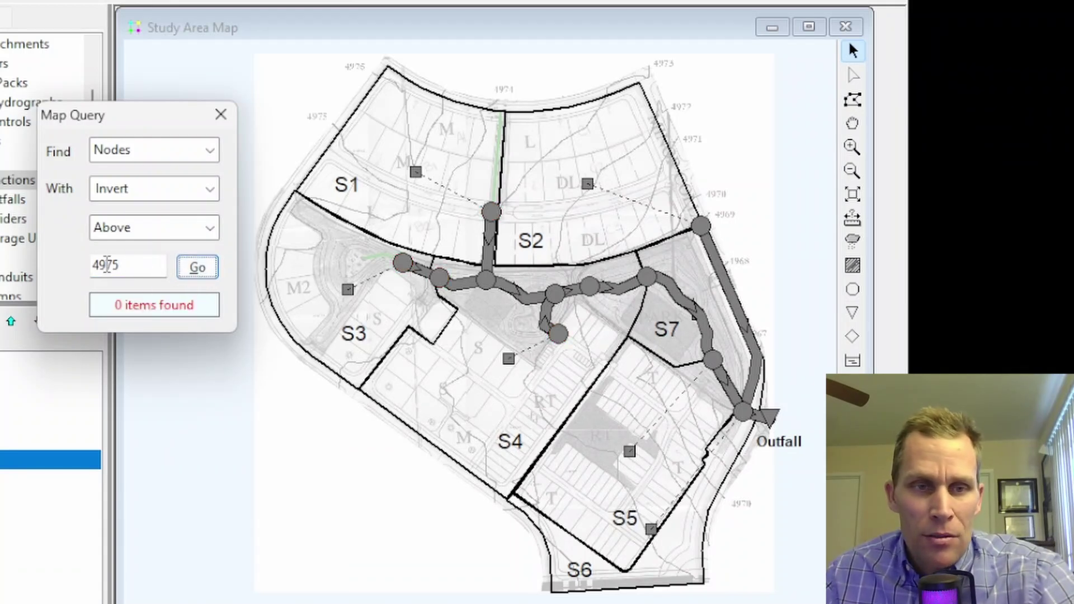
{"action": "left_click_drag", "start_coordinate": [108, 267], "coordinate": [147, 267]}
{"action": "type", "text": "72"}
{"action": "left_click", "coordinate": [195, 268]}
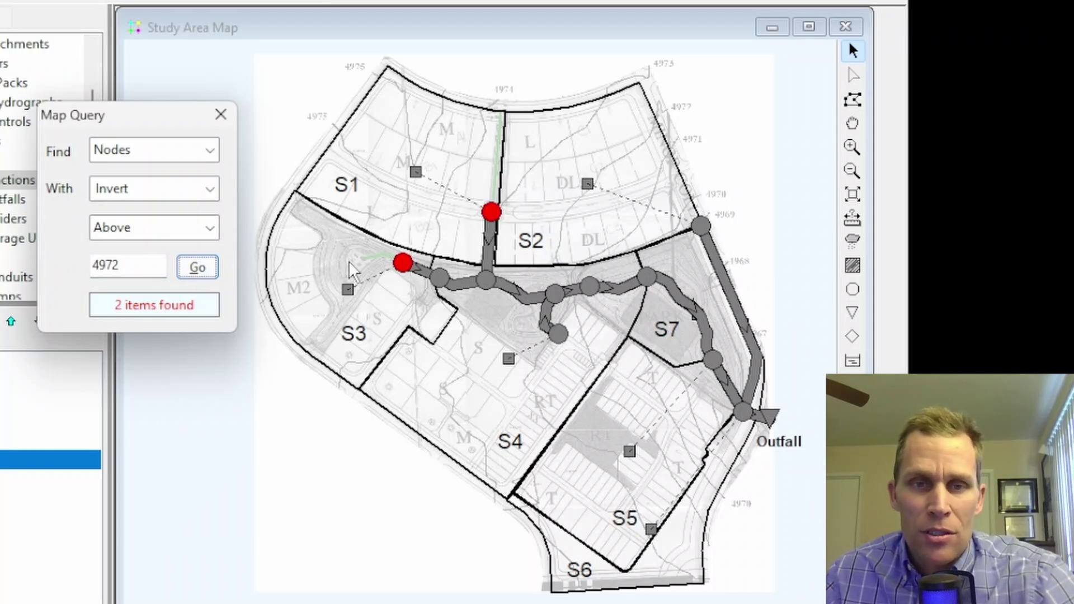
{"action": "left_click_drag", "start_coordinate": [149, 261], "coordinate": [90, 266]}
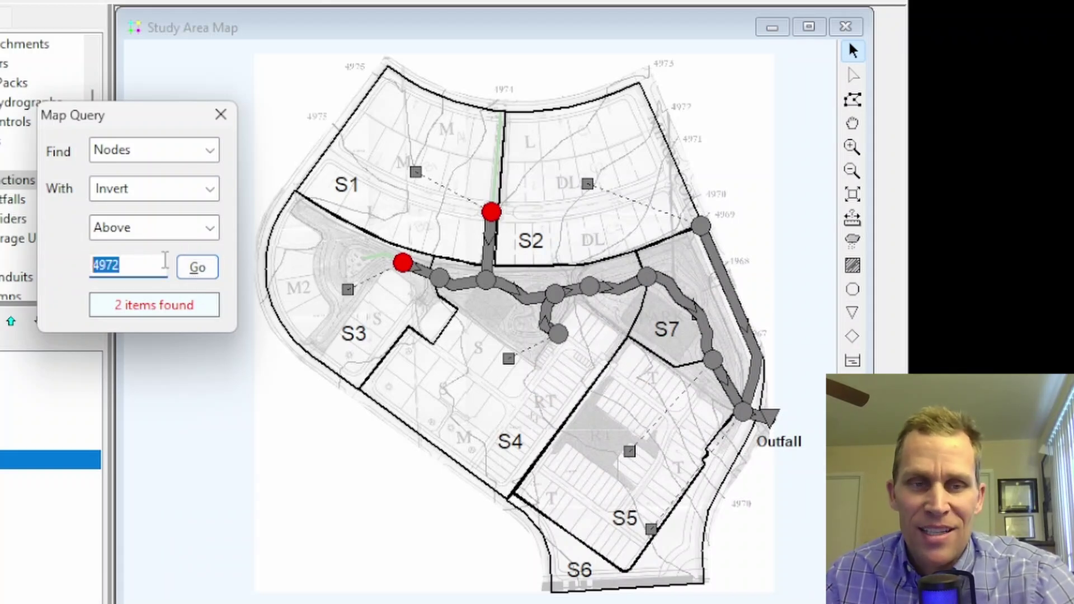
{"action": "left_click", "coordinate": [219, 115]}
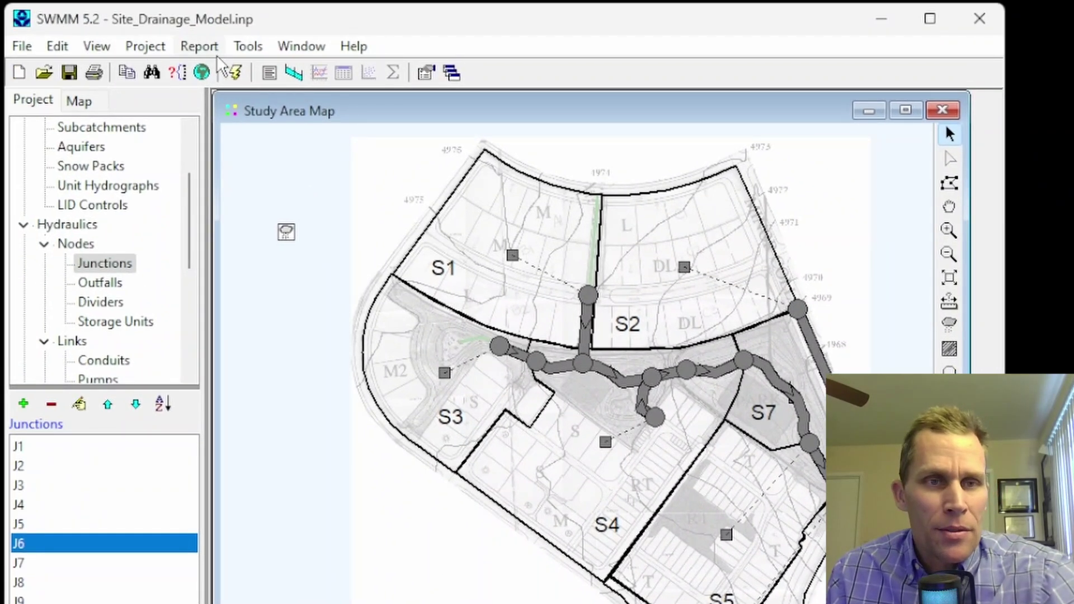
Open Map Options, review its pages, and shrink the node size to 5
{"action": "left_click", "coordinate": [248, 48]}
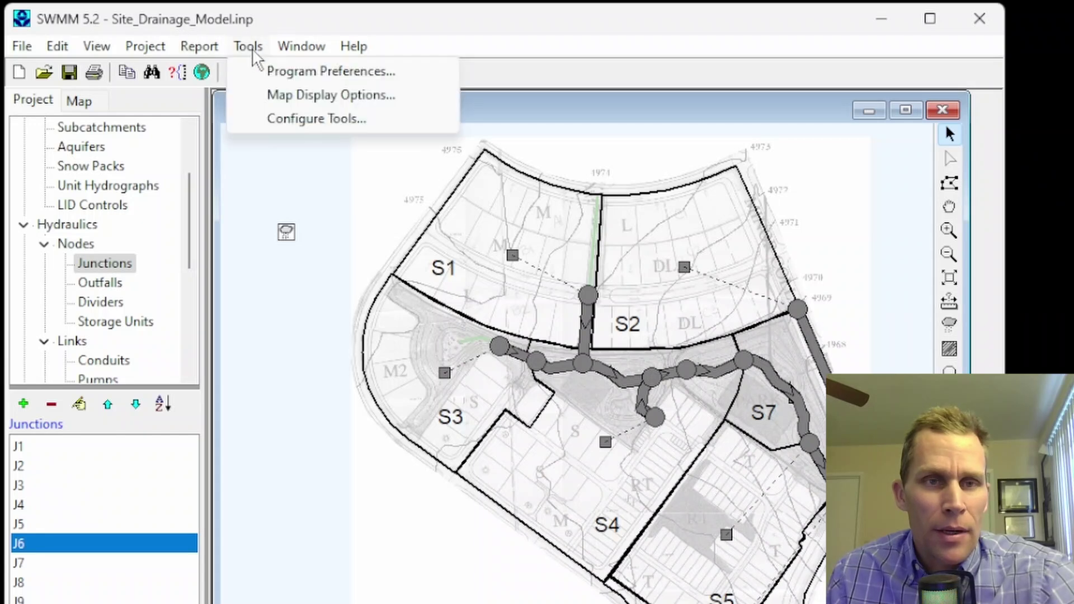
{"action": "left_click", "coordinate": [287, 96]}
{"action": "left_click", "coordinate": [395, 235]}
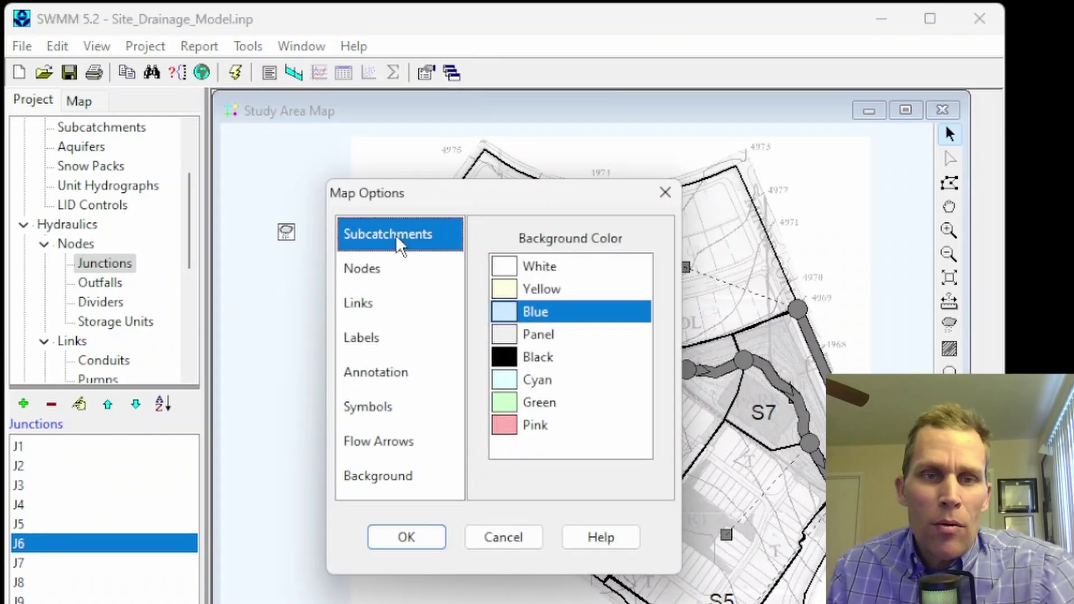
{"action": "left_click", "coordinate": [365, 276]}
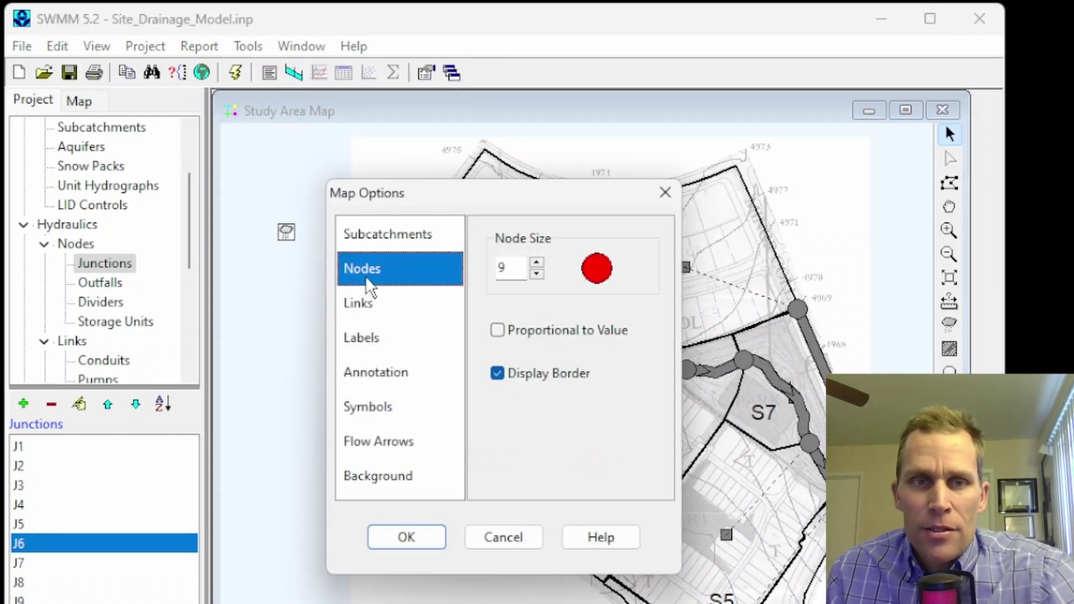
{"action": "left_click", "coordinate": [368, 301]}
{"action": "left_click", "coordinate": [369, 341]}
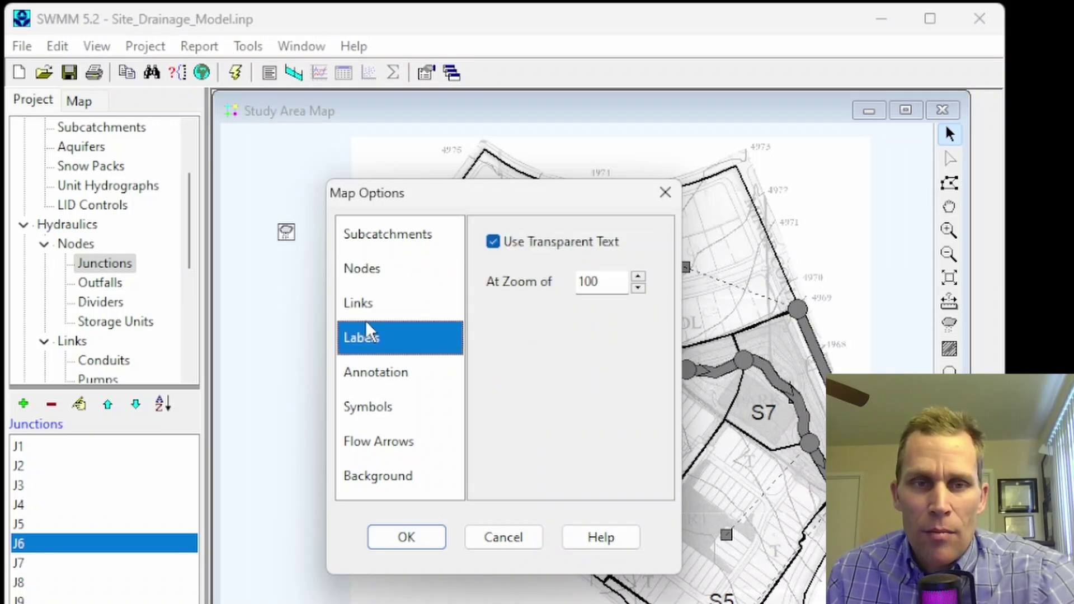
{"action": "left_click", "coordinate": [363, 266]}
{"action": "left_click_drag", "start_coordinate": [474, 192], "coordinate": [227, 181]}
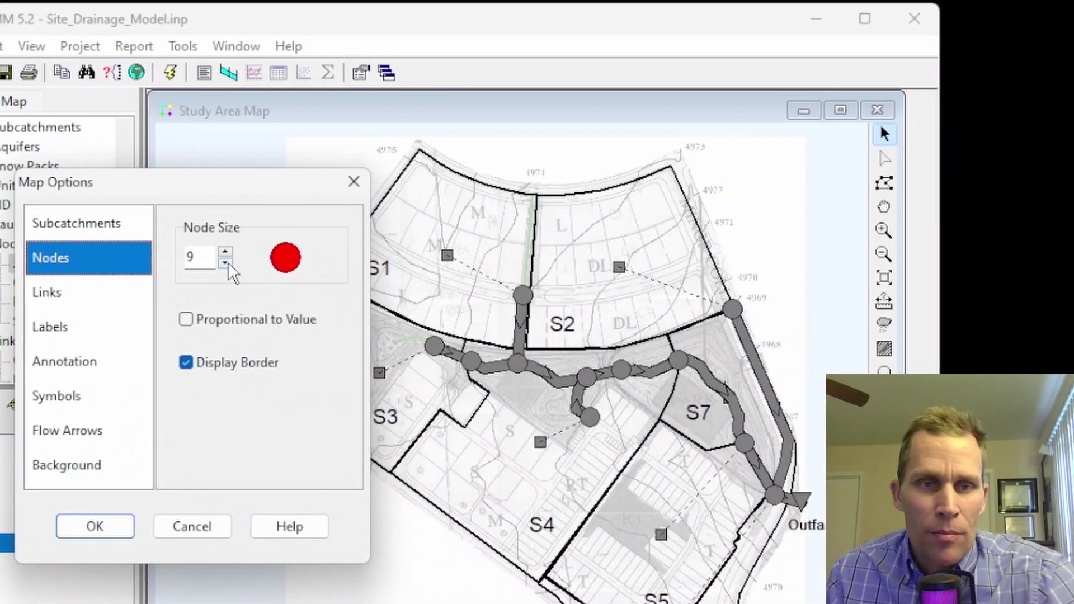
{"action": "left_click", "coordinate": [227, 264]}
{"action": "left_click", "coordinate": [227, 264]}
{"action": "left_click", "coordinate": [227, 264]}
{"action": "left_click", "coordinate": [227, 264]}
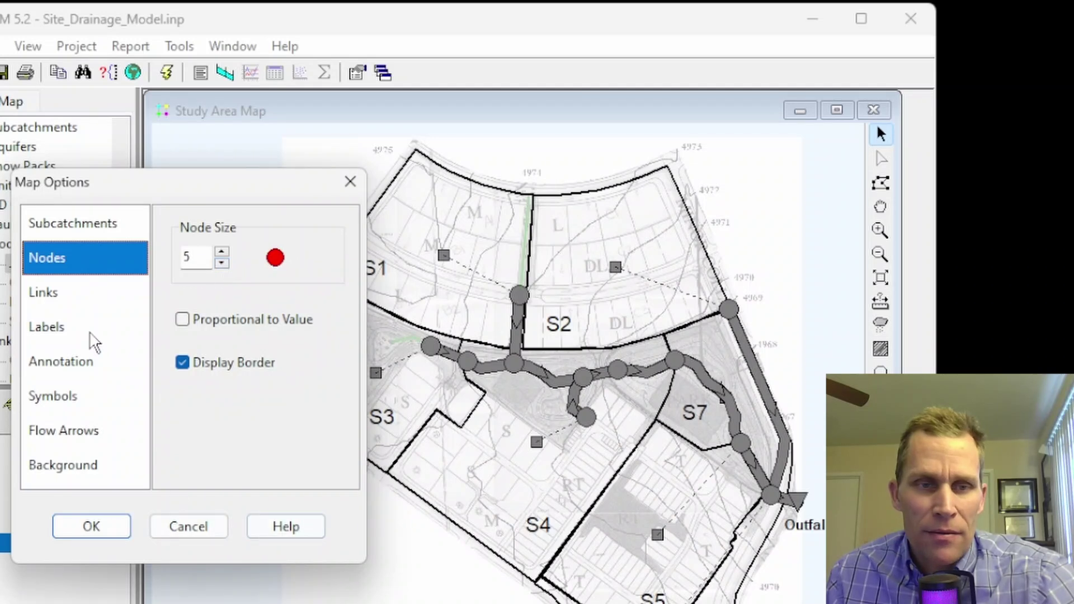
Reduce the link size to 4 and apply the map options
{"action": "left_click", "coordinate": [66, 299]}
{"action": "left_click", "coordinate": [222, 263]}
{"action": "left_click", "coordinate": [223, 263]}
{"action": "left_click", "coordinate": [222, 263]}
{"action": "left_click", "coordinate": [222, 263]}
{"action": "left_click", "coordinate": [222, 263]}
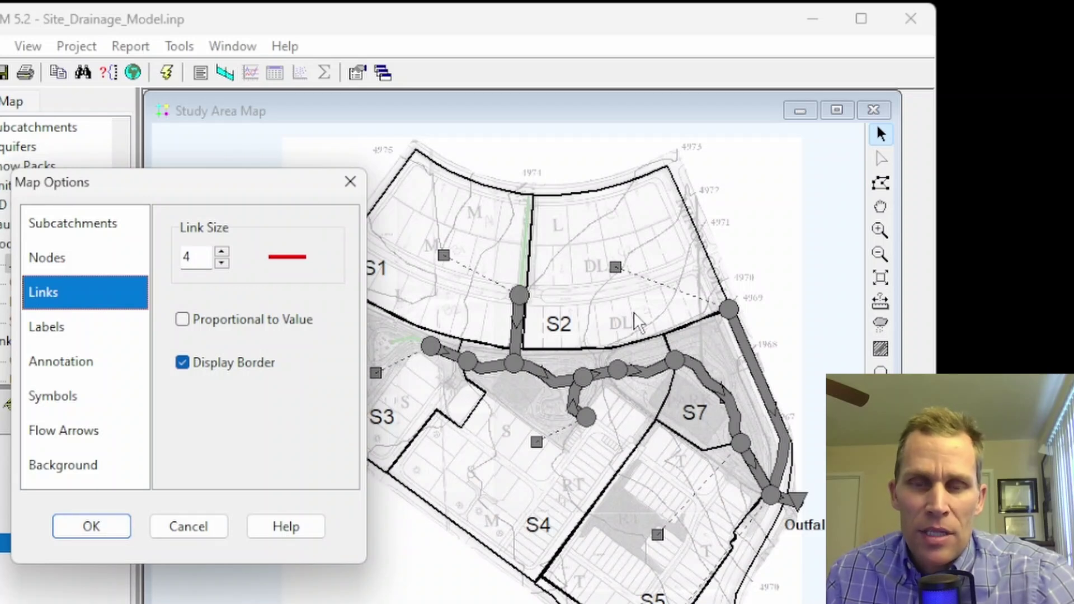
{"action": "left_click", "coordinate": [105, 528]}
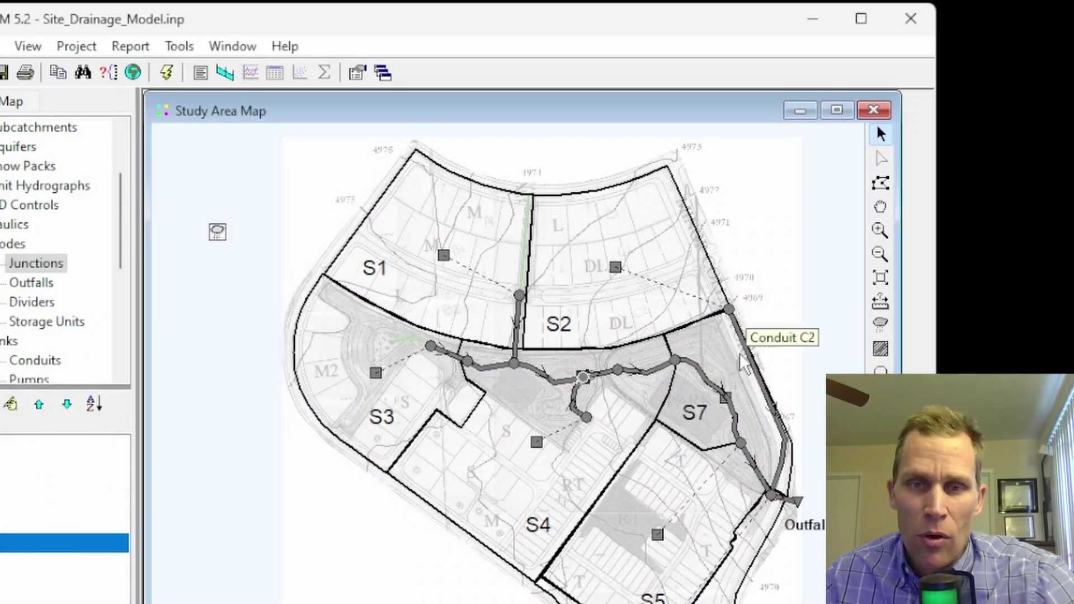
Open Map Display Options and set the Flow Arrows style to None
{"action": "left_click", "coordinate": [179, 47]}
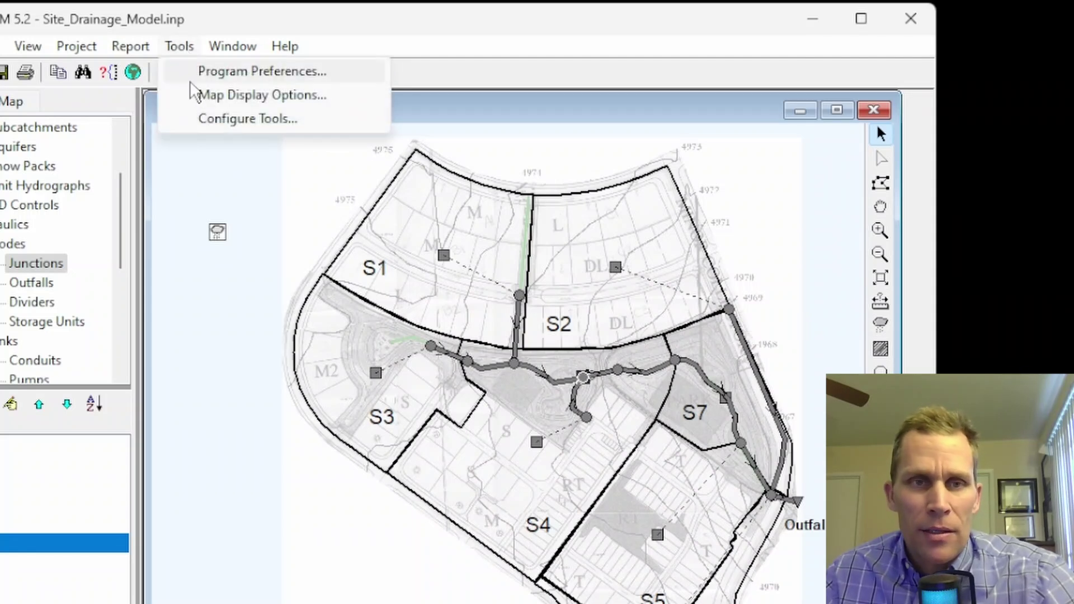
{"action": "left_click", "coordinate": [199, 96]}
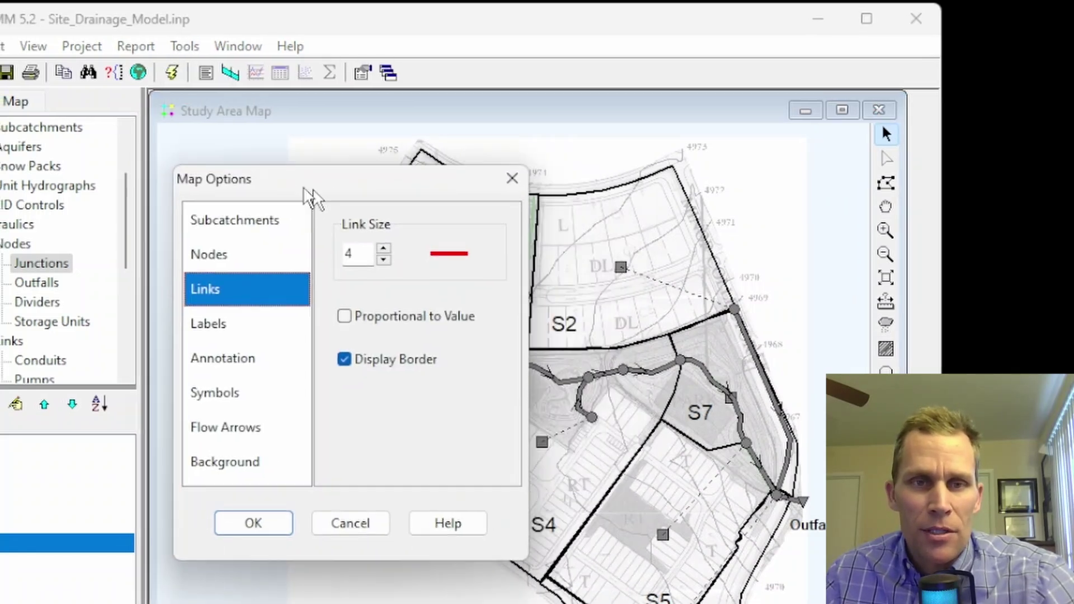
{"action": "left_click_drag", "start_coordinate": [304, 189], "coordinate": [115, 170]}
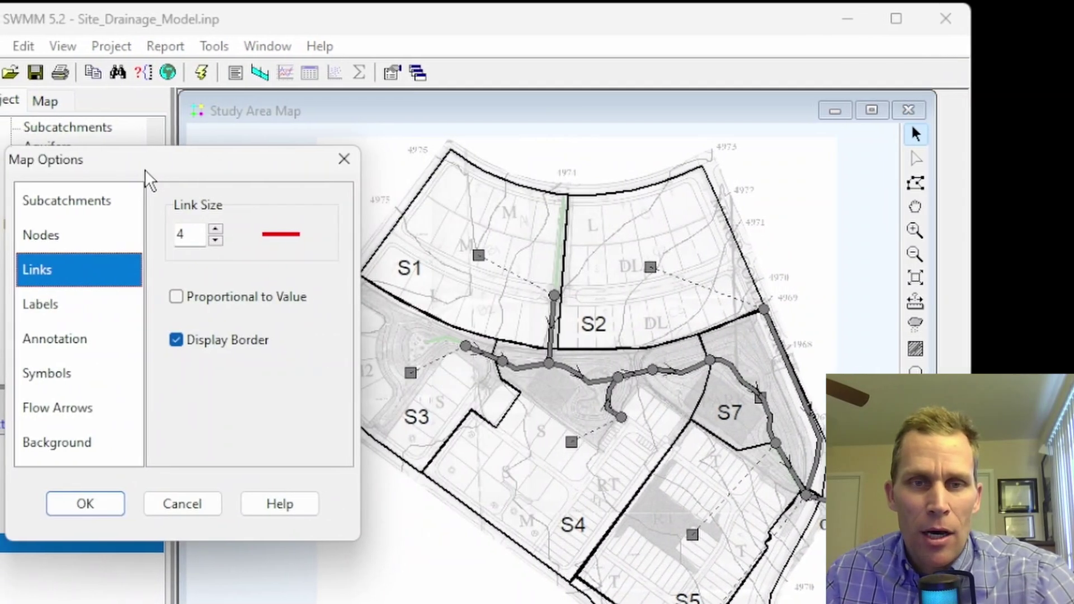
{"action": "left_click", "coordinate": [70, 197]}
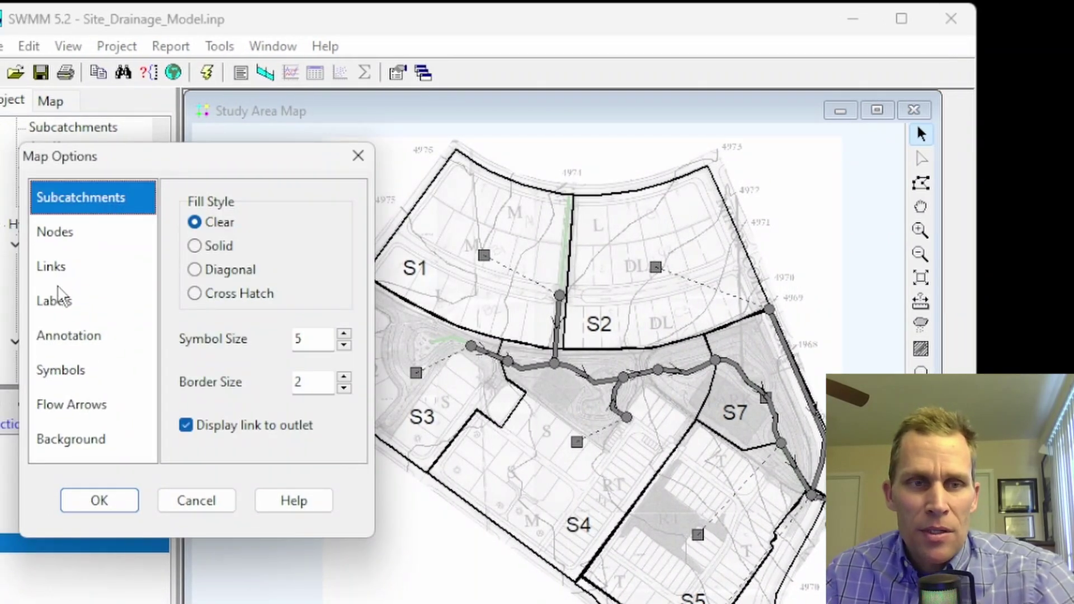
{"action": "left_click", "coordinate": [59, 296]}
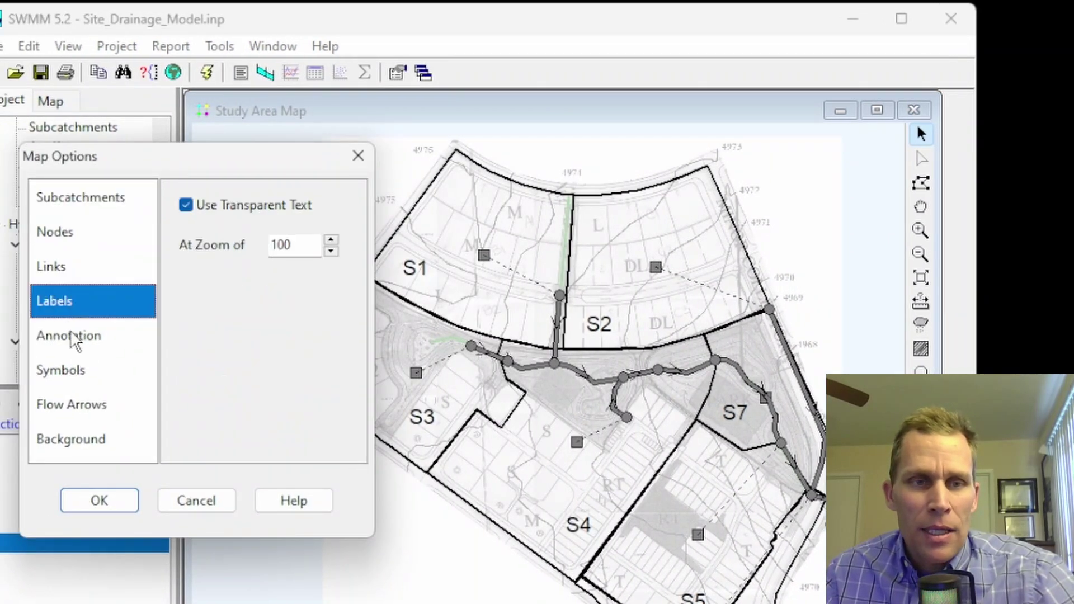
{"action": "left_click", "coordinate": [73, 337]}
{"action": "left_click", "coordinate": [76, 369]}
{"action": "left_click", "coordinate": [80, 405]}
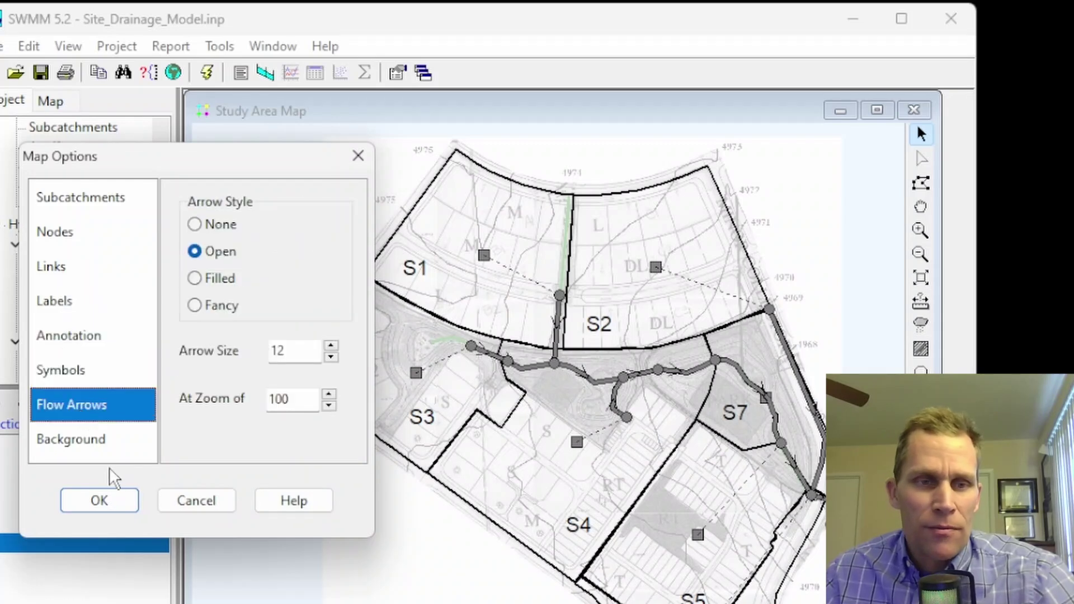
{"action": "left_click", "coordinate": [195, 225]}
Set the map background to White and apply the options
{"action": "left_click", "coordinate": [93, 443]}
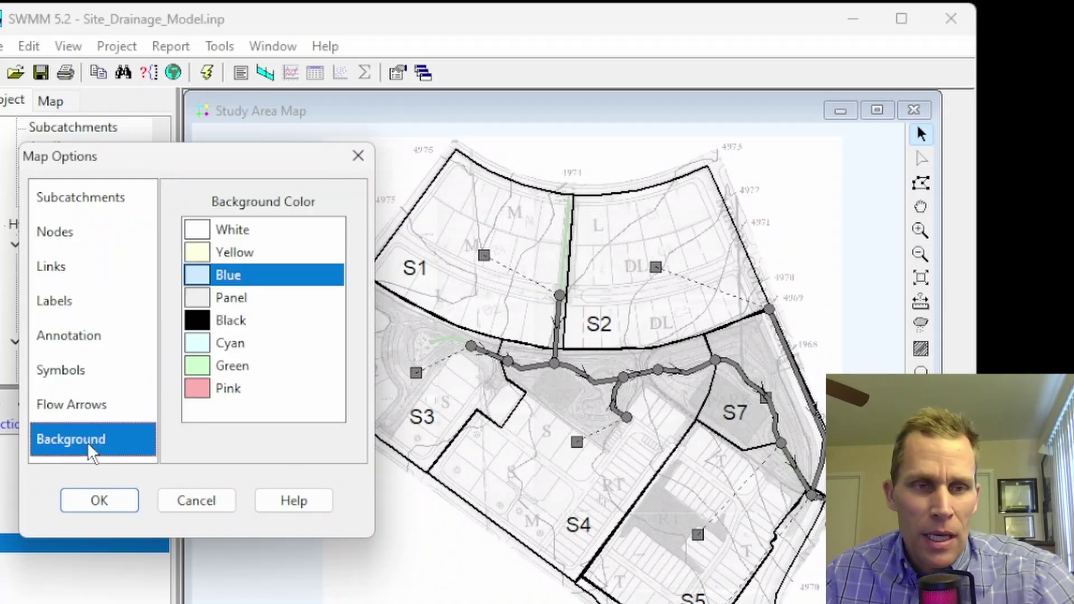
{"action": "left_click", "coordinate": [197, 231]}
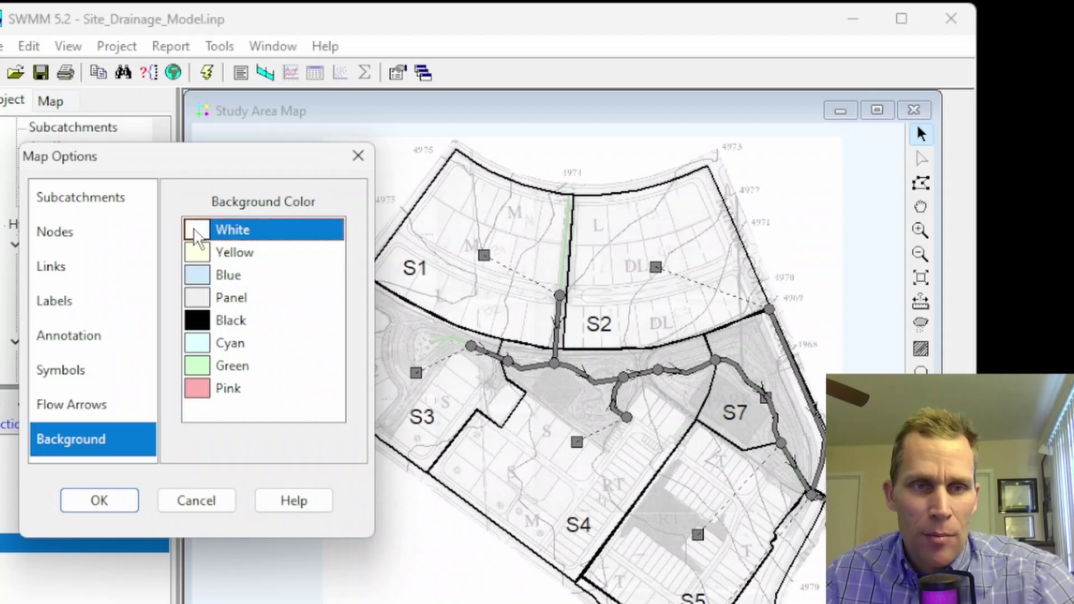
{"action": "left_click", "coordinate": [122, 503]}
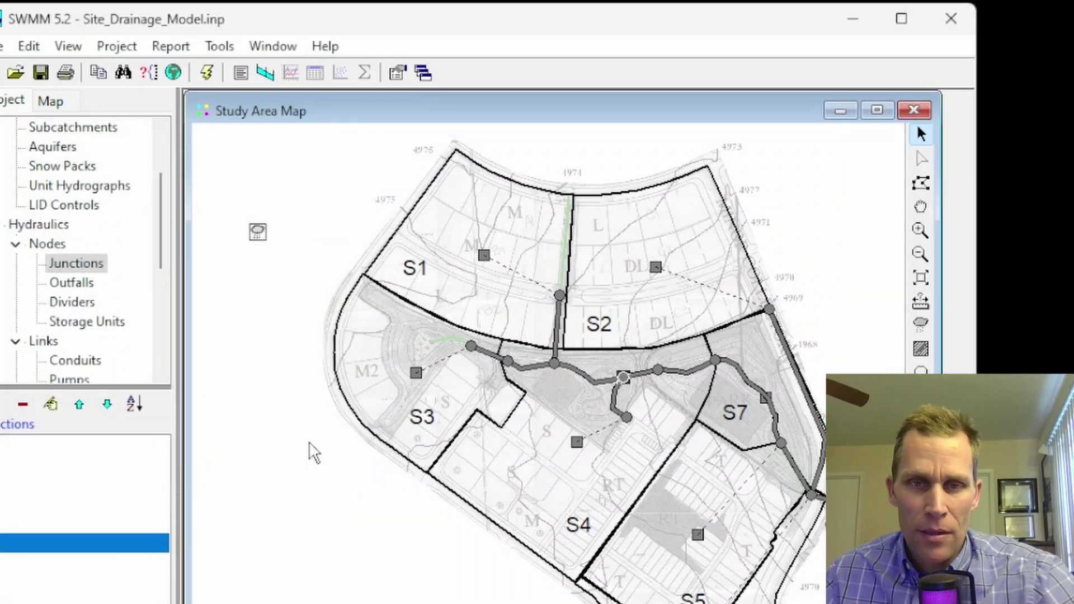
{"action": "scroll", "coordinate": [315, 453], "scroll_direction": "right", "scroll_amount": 2}
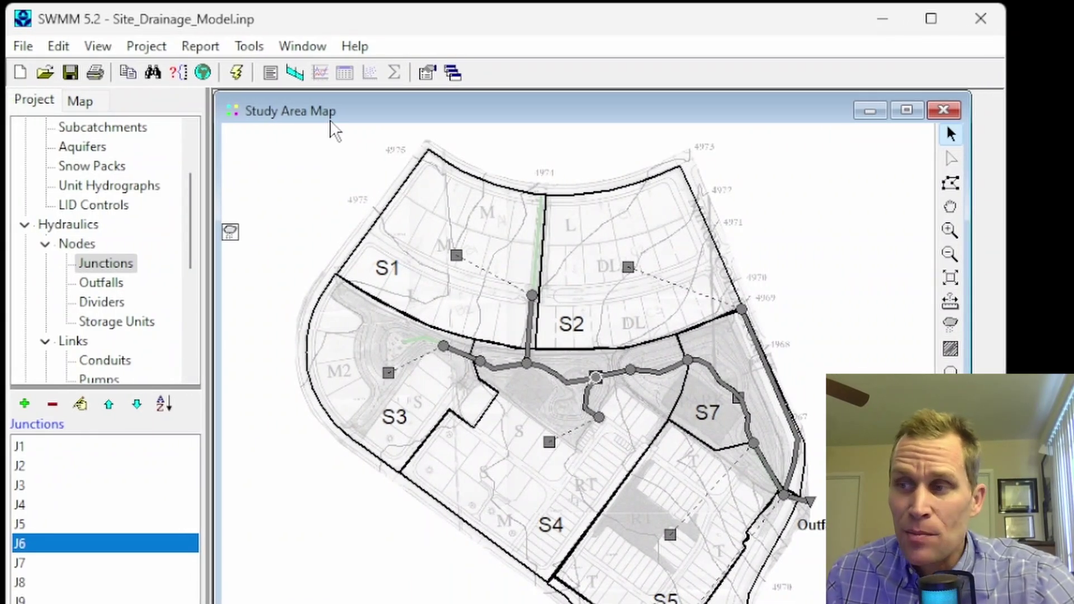
{"action": "left_click", "coordinate": [28, 47]}
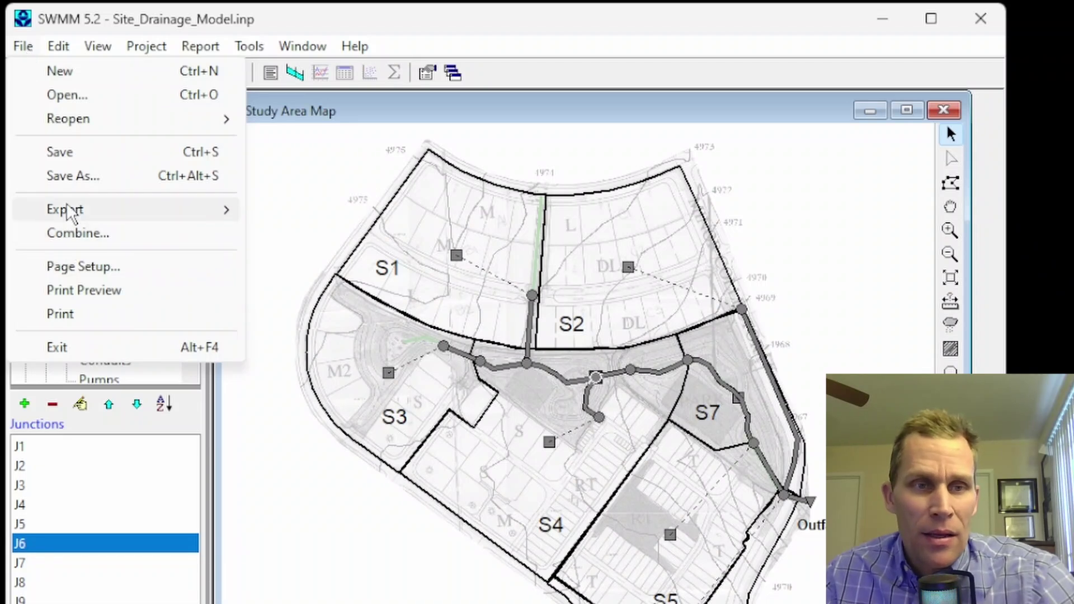
{"action": "mouse_move", "coordinate": [92, 215]}
{"action": "left_click", "coordinate": [300, 212]}
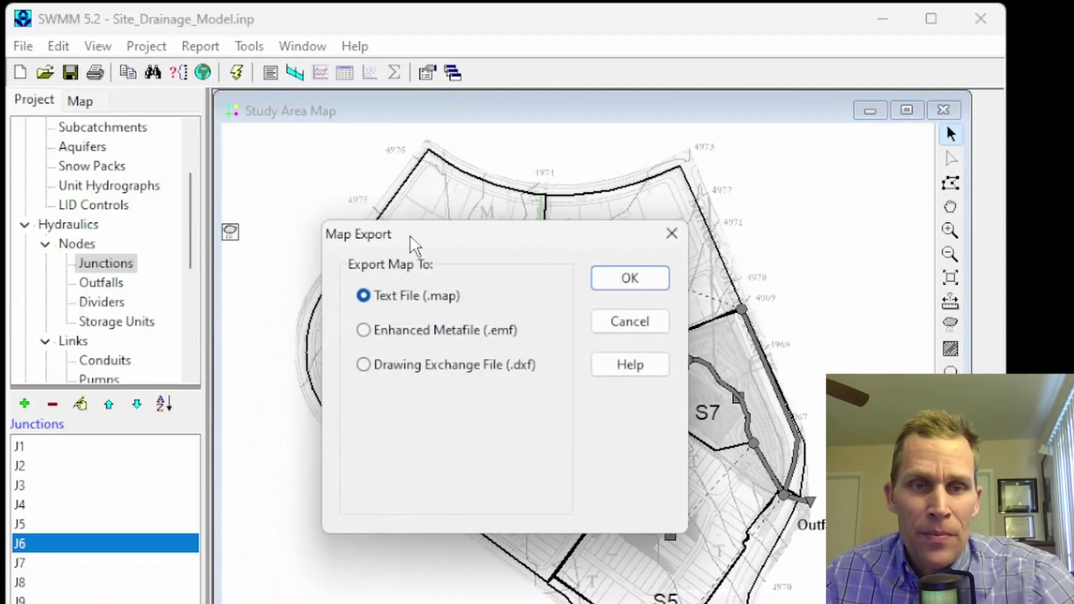
{"action": "left_click_drag", "start_coordinate": [414, 235], "coordinate": [357, 210]}
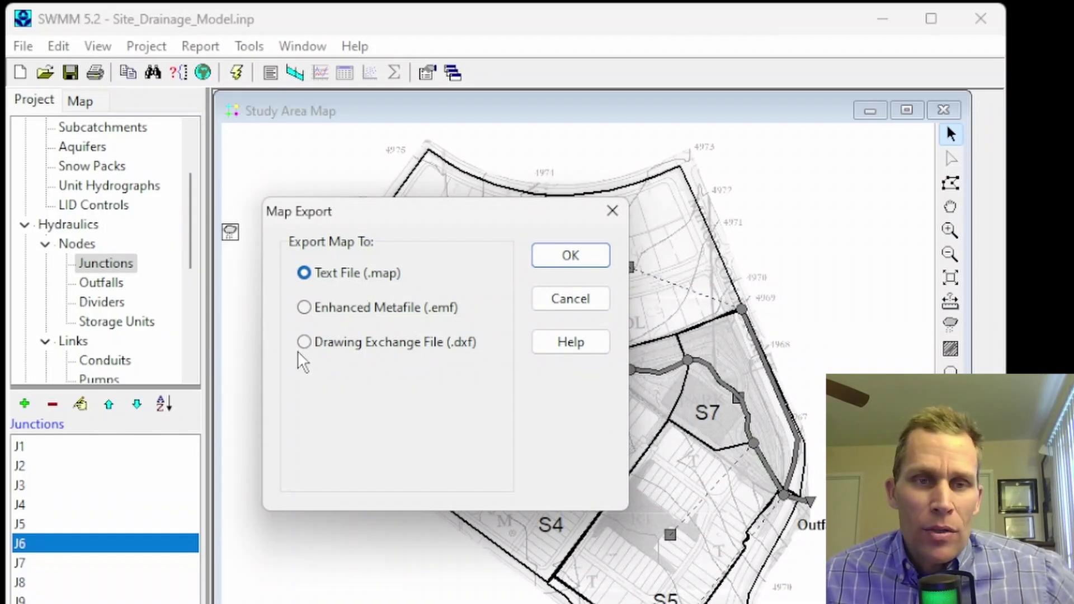
{"action": "left_click", "coordinate": [585, 258]}
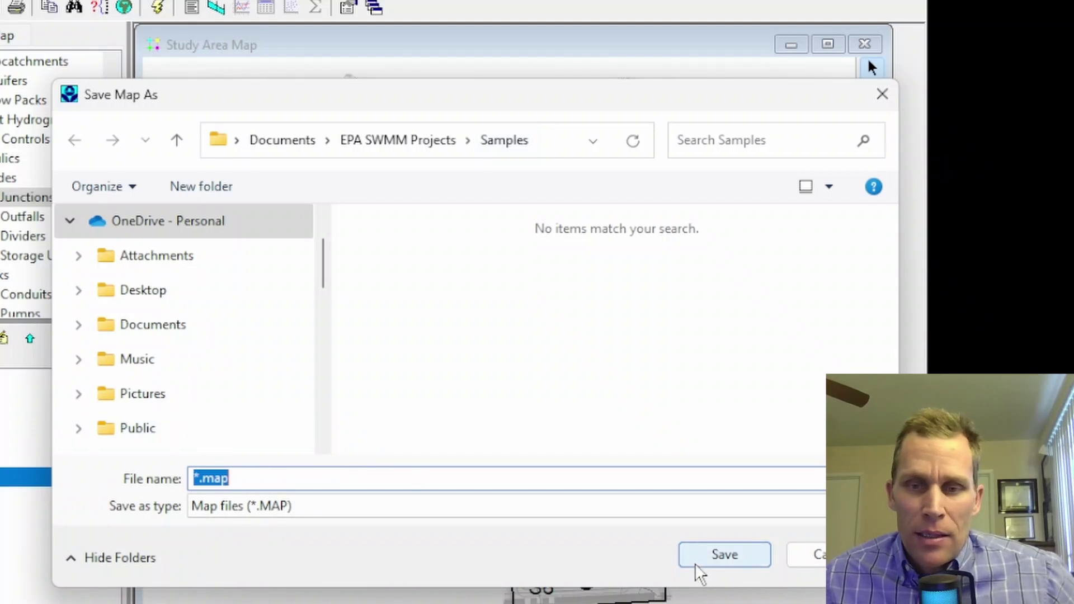
{"action": "left_click", "coordinate": [805, 555]}
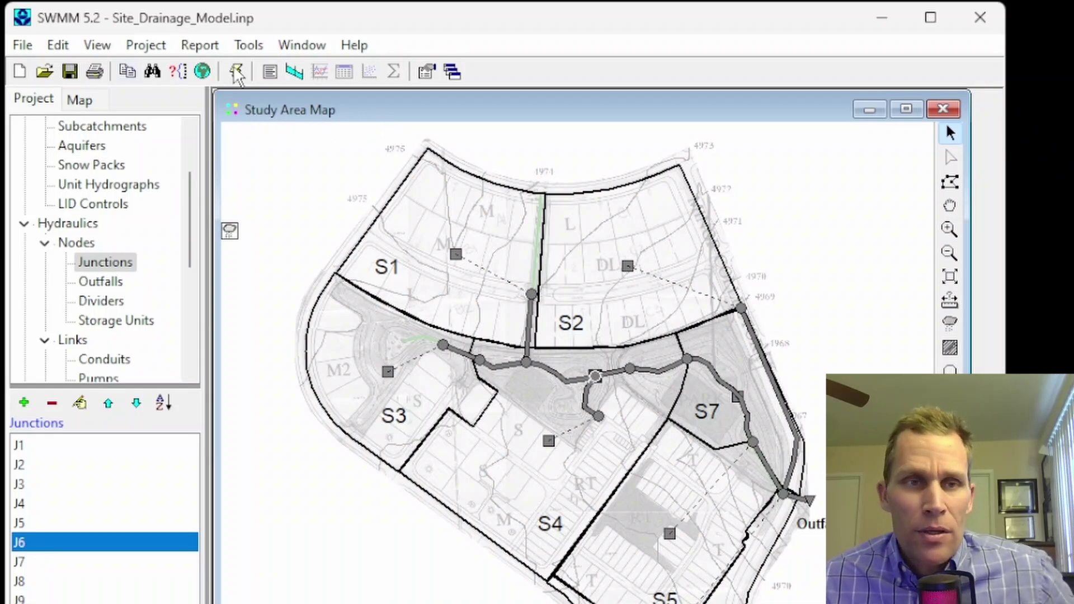
Choose copying the map to a file and inspect the available image file types
{"action": "left_click", "coordinate": [128, 71]}
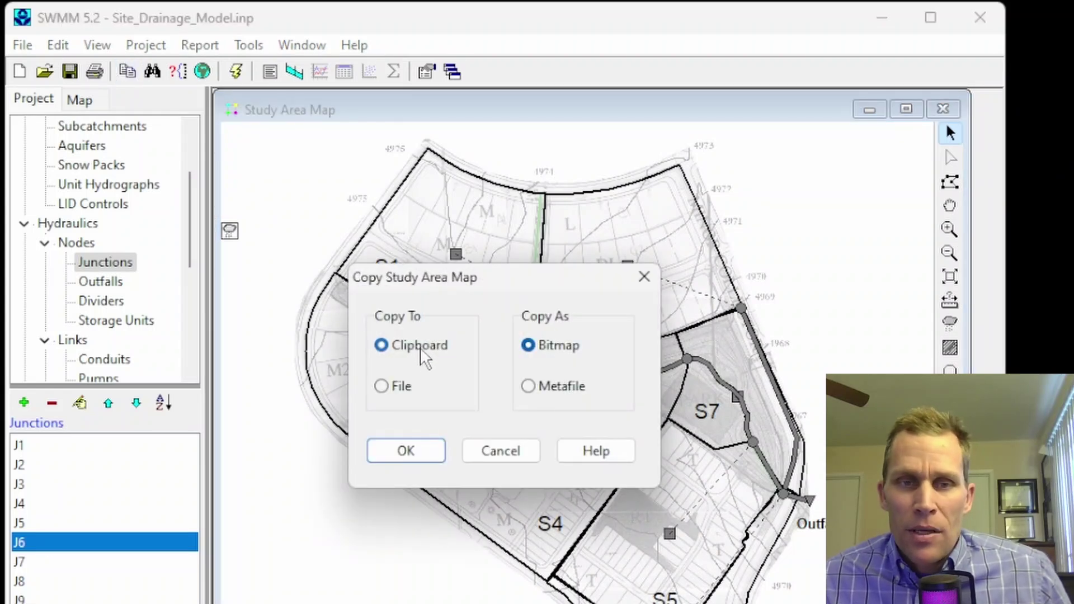
{"action": "left_click", "coordinate": [399, 389]}
{"action": "left_click", "coordinate": [393, 449]}
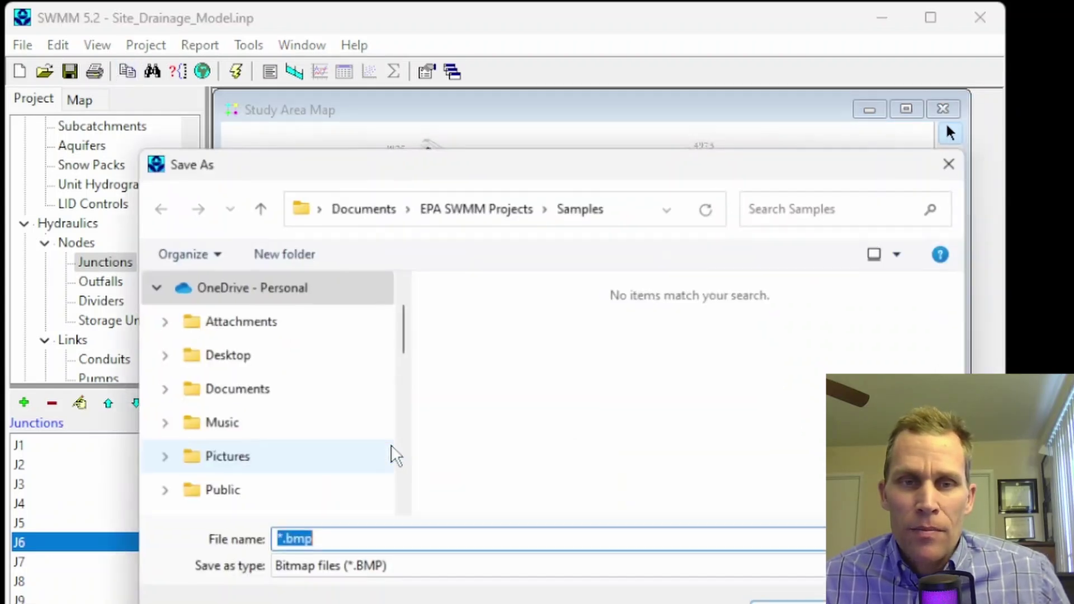
{"action": "left_click", "coordinate": [354, 572]}
{"action": "left_click", "coordinate": [354, 593]}
Cancel the Save As, then copy the map to the clipboard as a bitmap
{"action": "key", "text": "Return"}
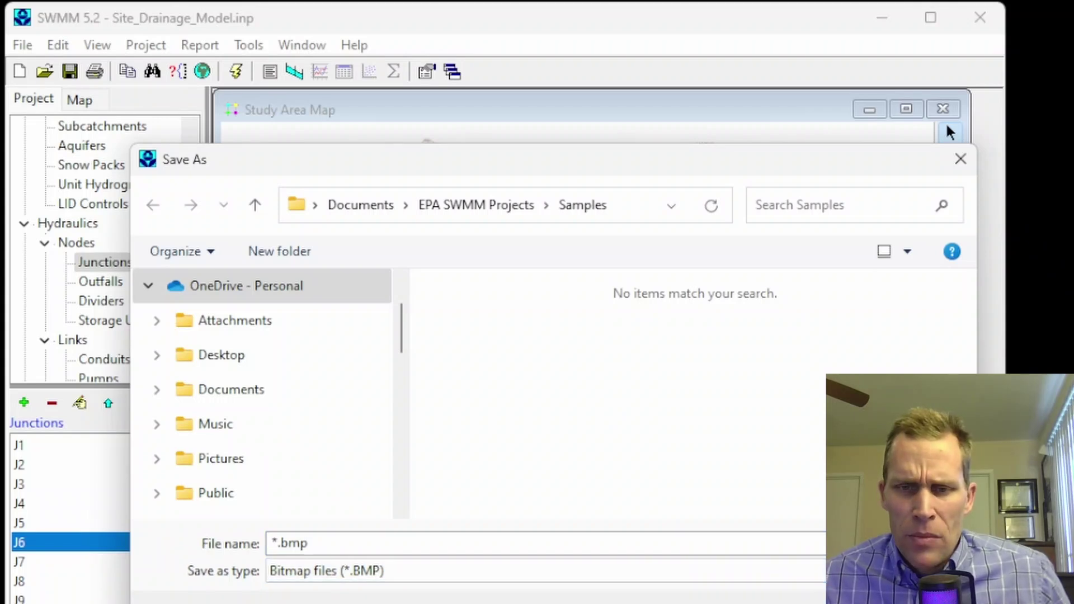
{"action": "left_click", "coordinate": [127, 71]}
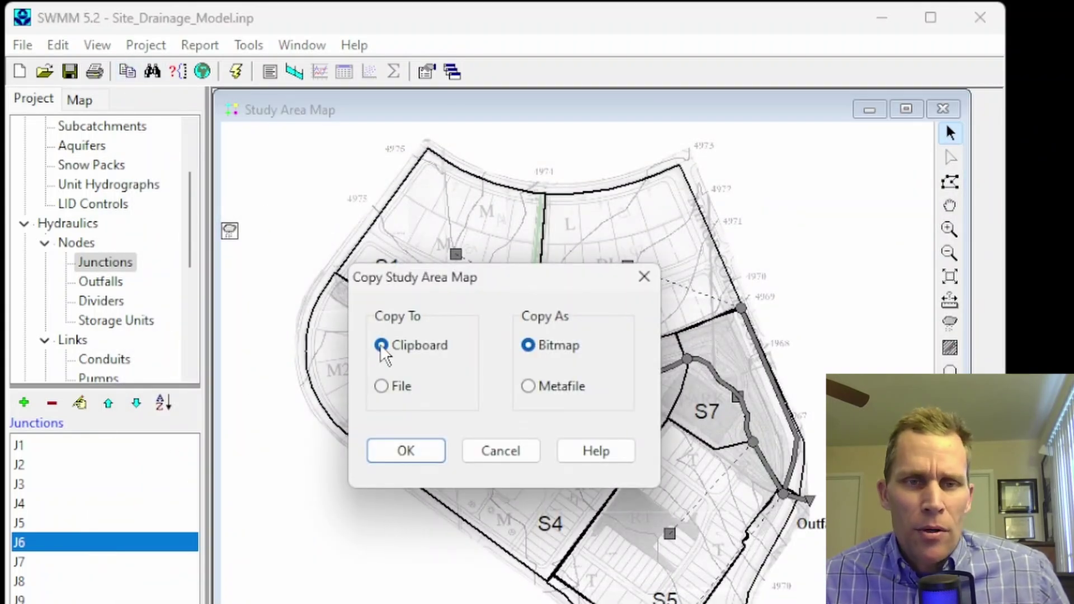
{"action": "left_click", "coordinate": [407, 451]}
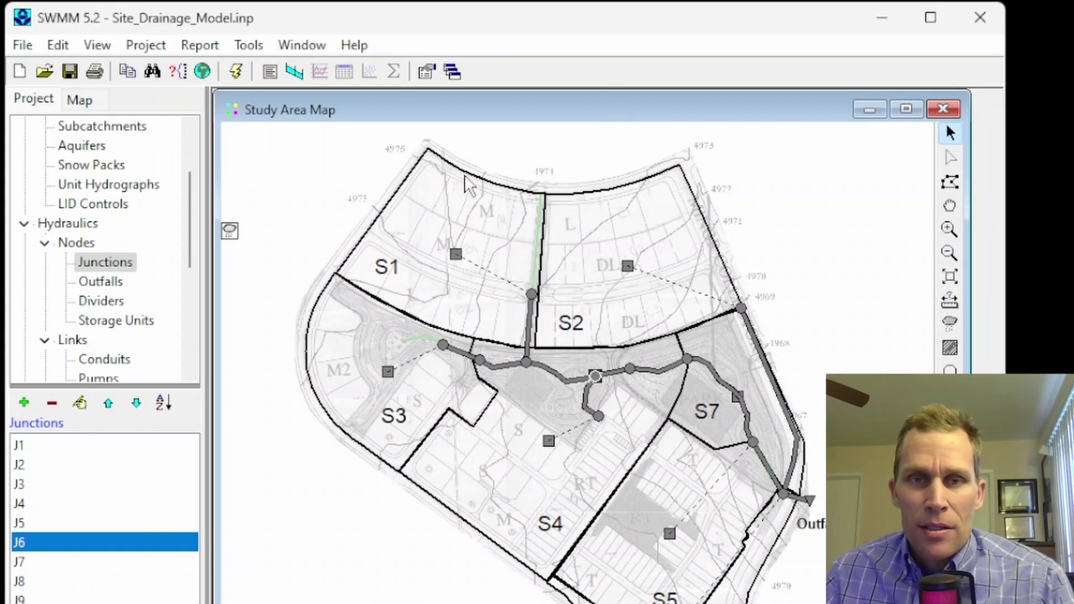
Switch the side panel to the Map tab showing themes and animator settings, then dismiss the menus
{"action": "left_click", "coordinate": [79, 99]}
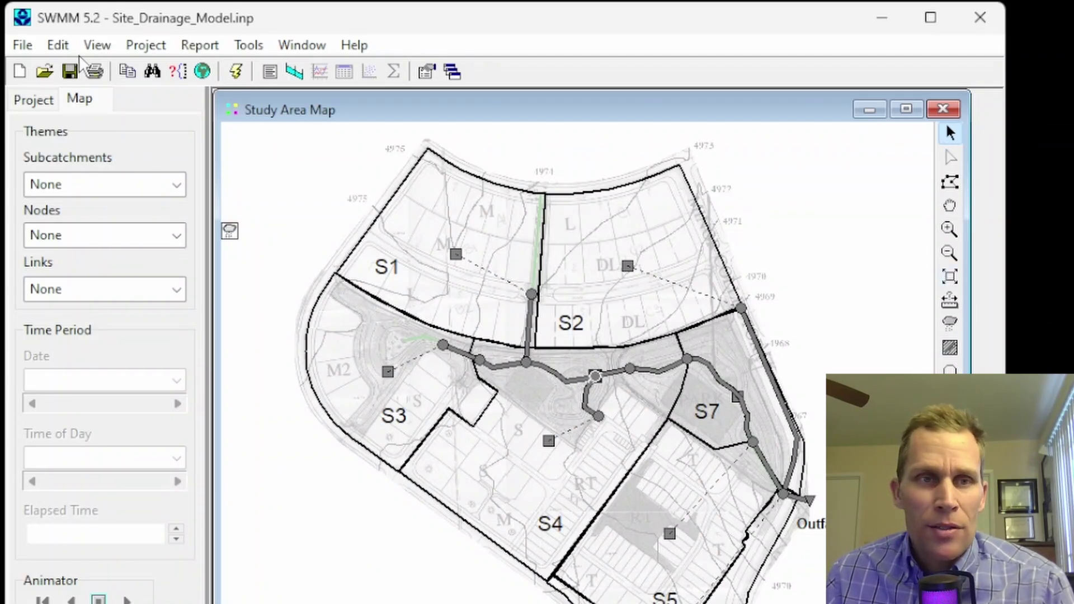
{"action": "left_click", "coordinate": [22, 47]}
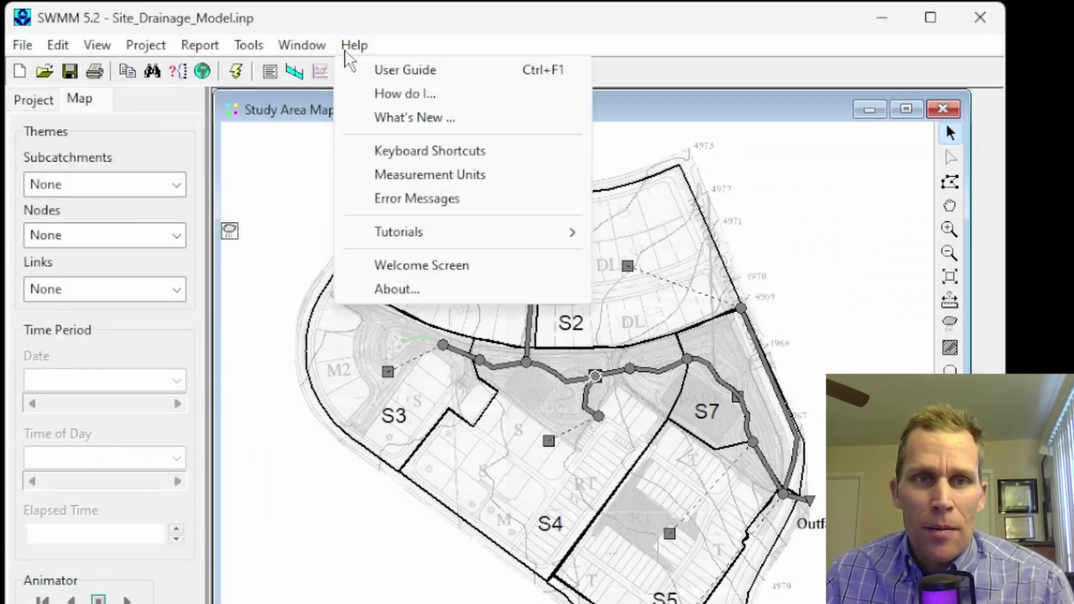
{"action": "left_click", "coordinate": [369, 22]}
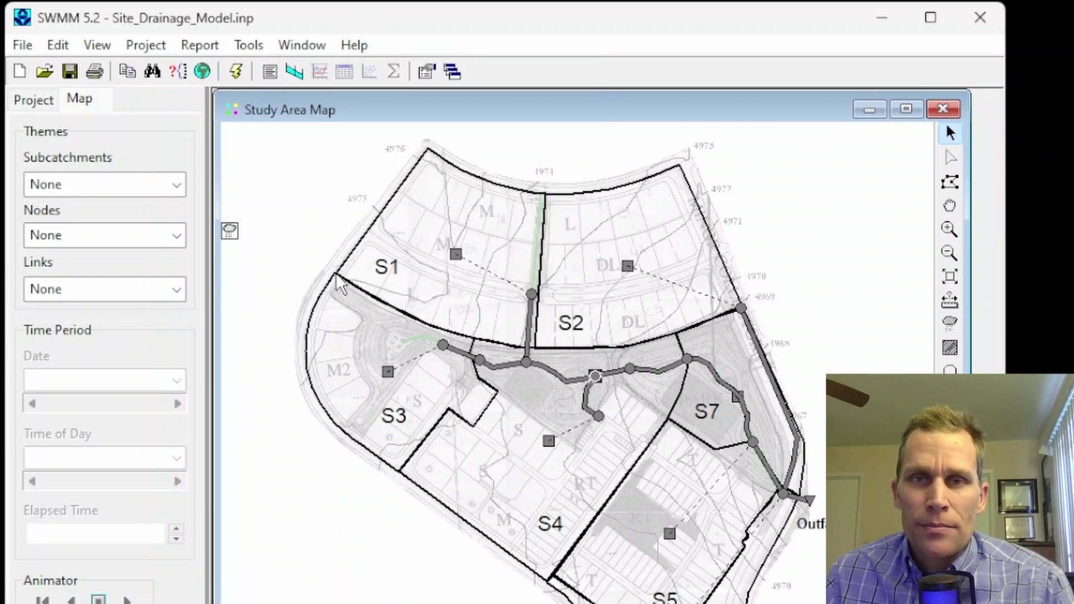